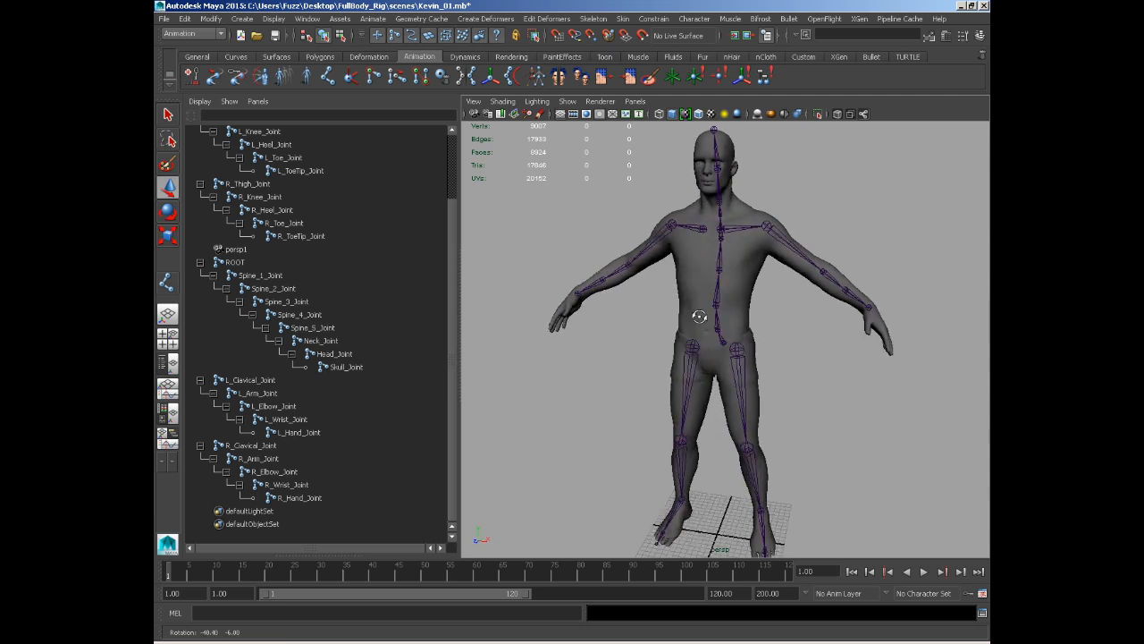
Step: Inspect the clavicle joints and the gaps between the thigh joints and the spine root in the perspective view
middle_click_drag(697, 315, 692, 327, "alt")
right_click_drag(692, 327, 675, 267, "alt")
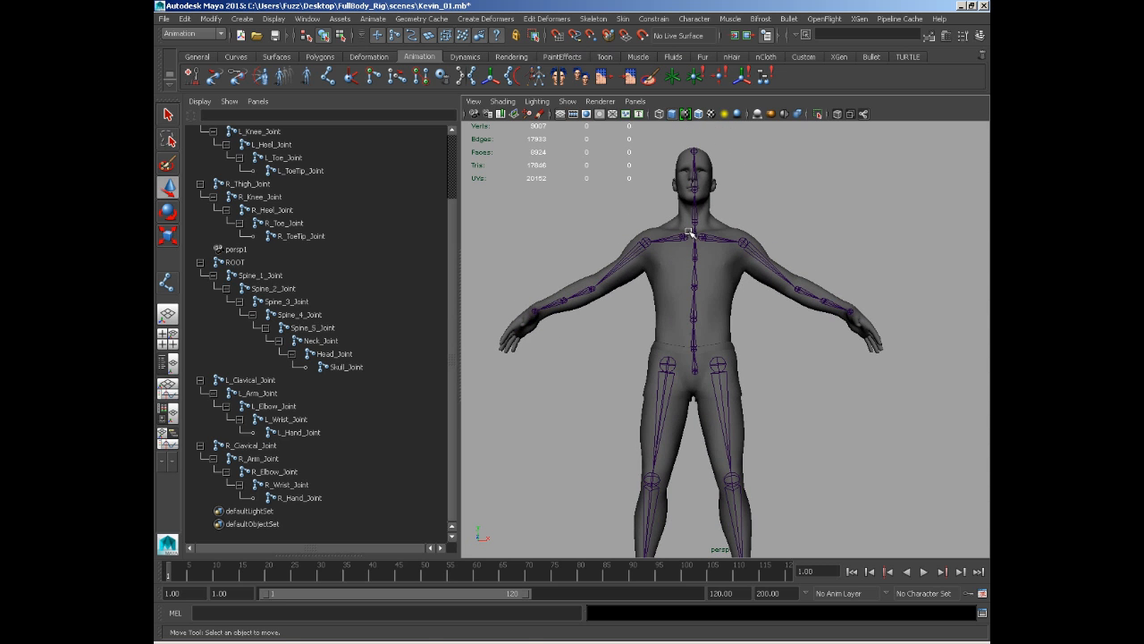
left_click(689, 236)
key("q")
left_click(703, 239, "shift")
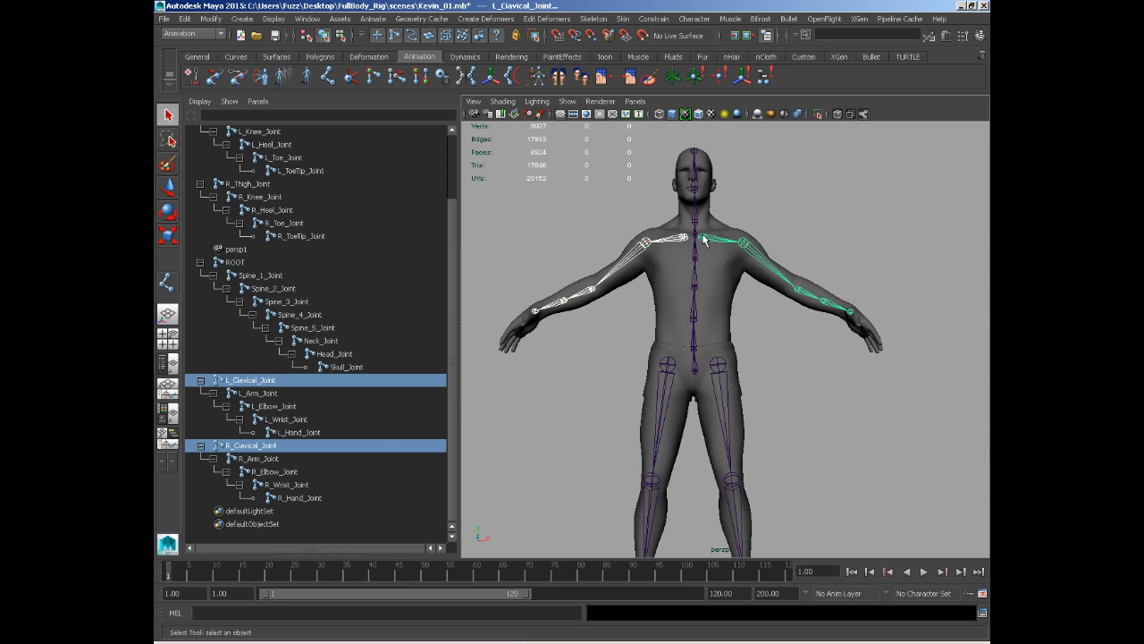
left_click(723, 371)
left_click(668, 367)
left_click_drag(669, 367, 745, 341, "alt")
left_click(729, 370, "shift")
left_click(760, 358)
left_click(728, 371)
left_click(746, 342)
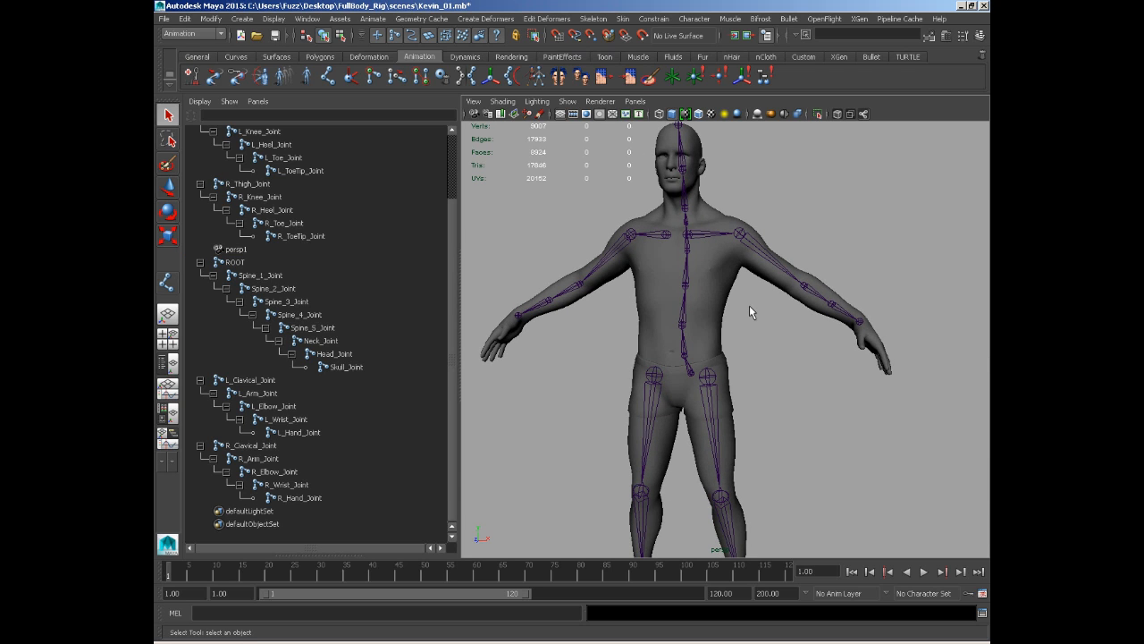
Step: Build a four-joint chain along the index finger in the side view, from the knuckle to the fingertip
key("space")
left_click_drag(749, 304, 791, 309)
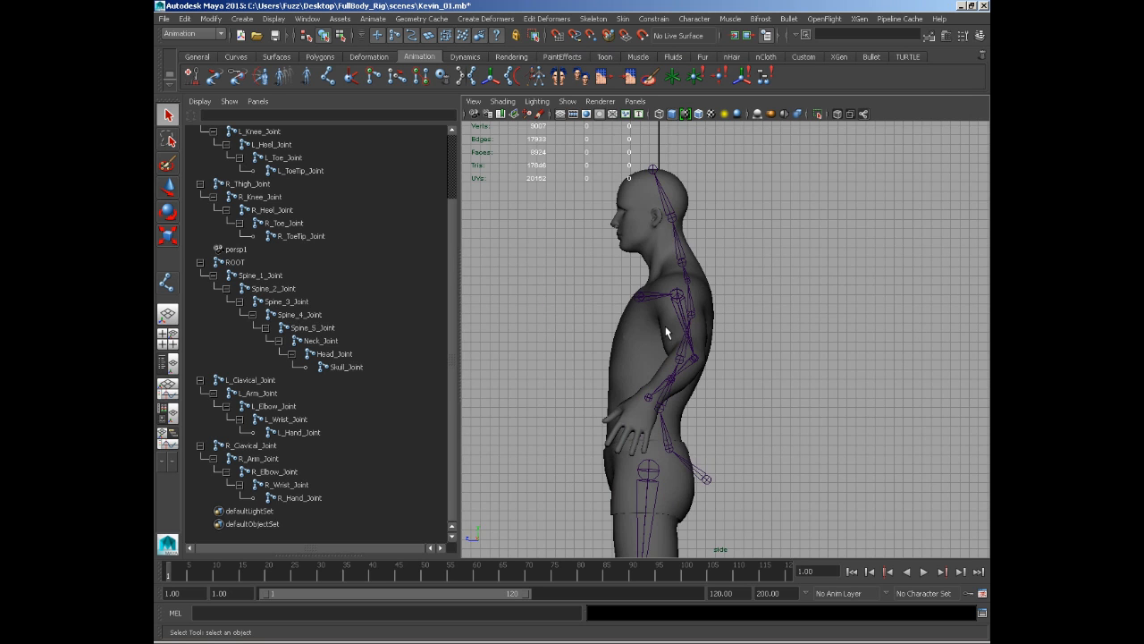
scroll(806, 276, "up", 8)
middle_click_drag(806, 274, 659, 447, "alt")
scroll(720, 438, "up", 4)
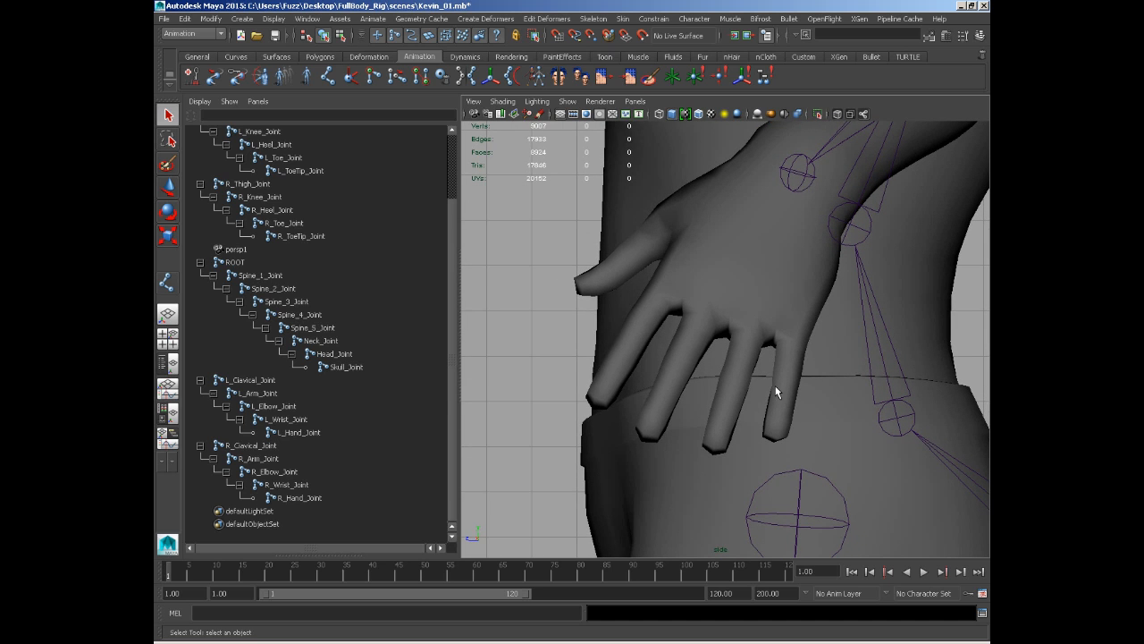
left_click(327, 77)
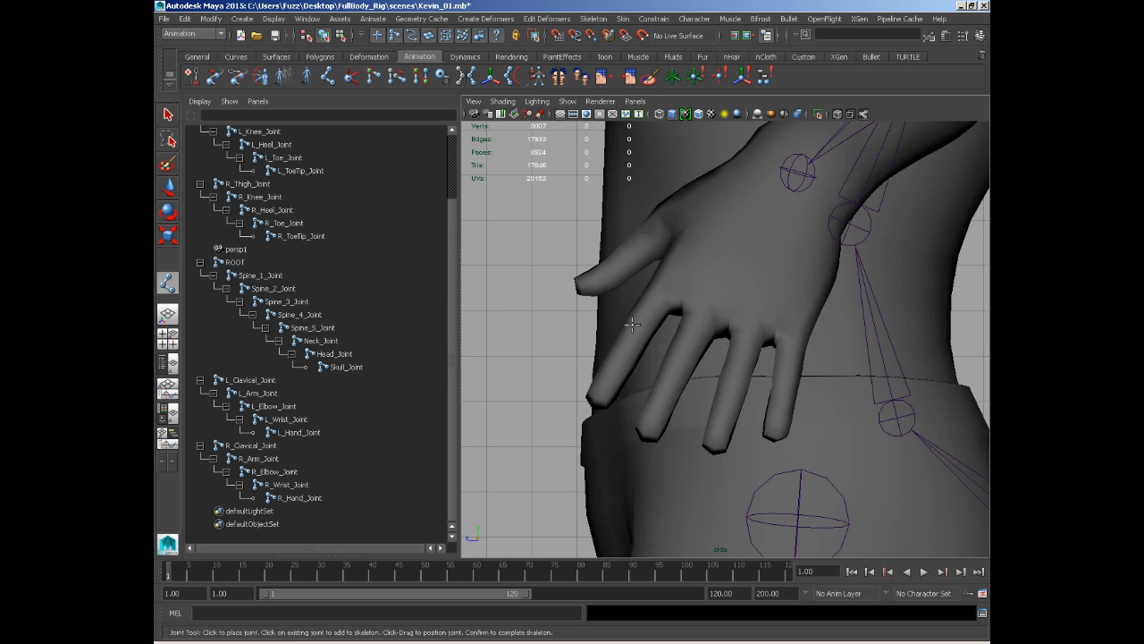
left_click(664, 288)
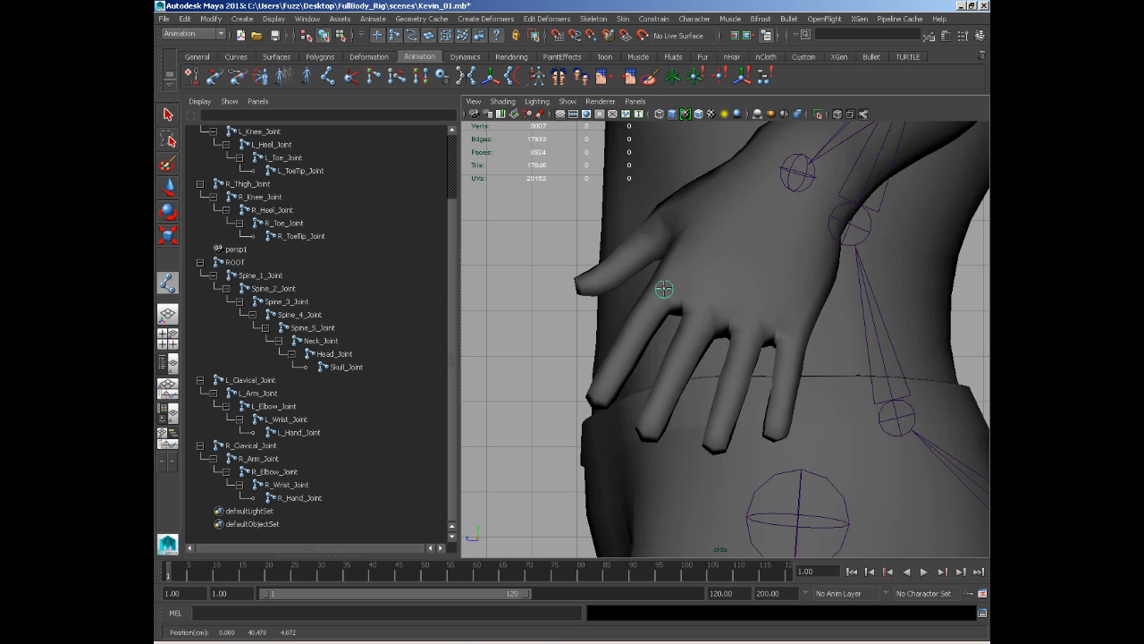
left_click(634, 332)
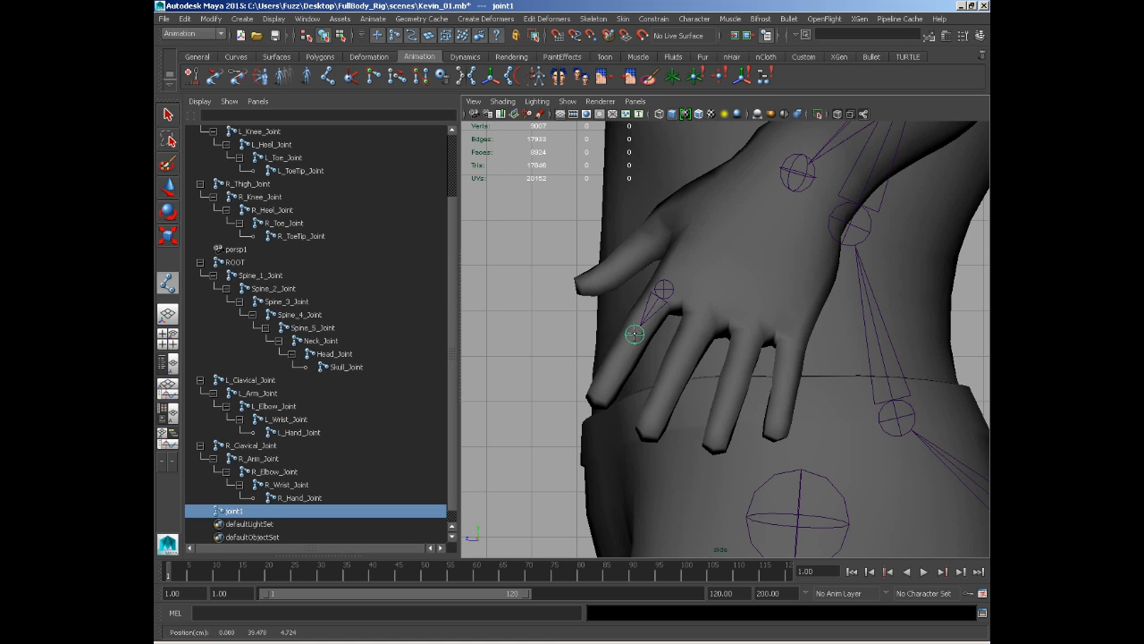
left_click(606, 376)
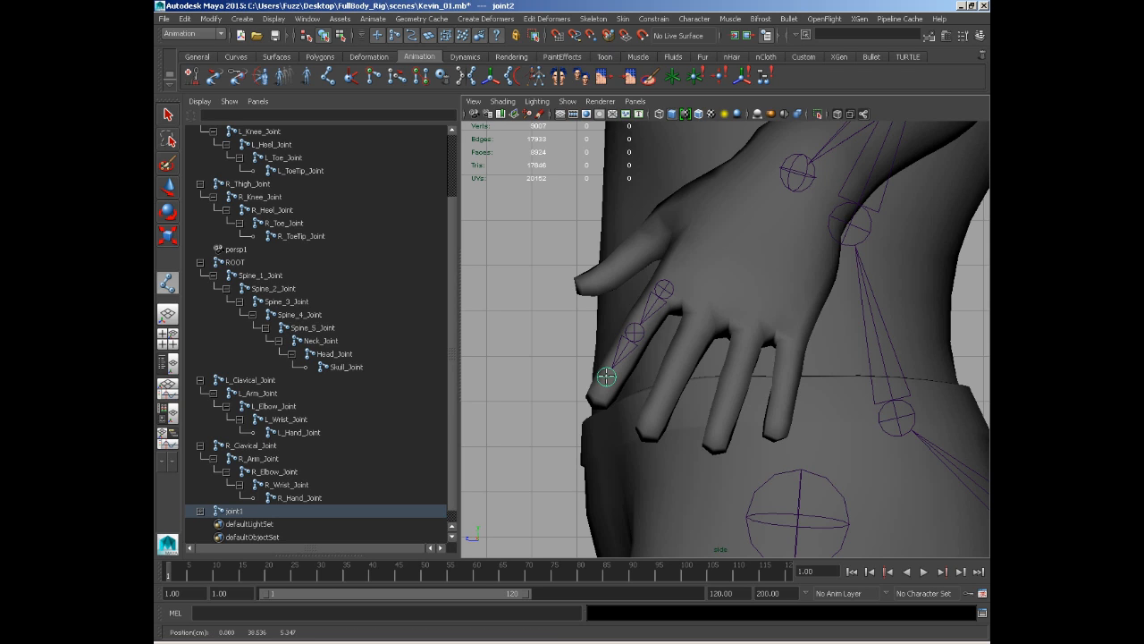
left_click(590, 408)
key("Return")
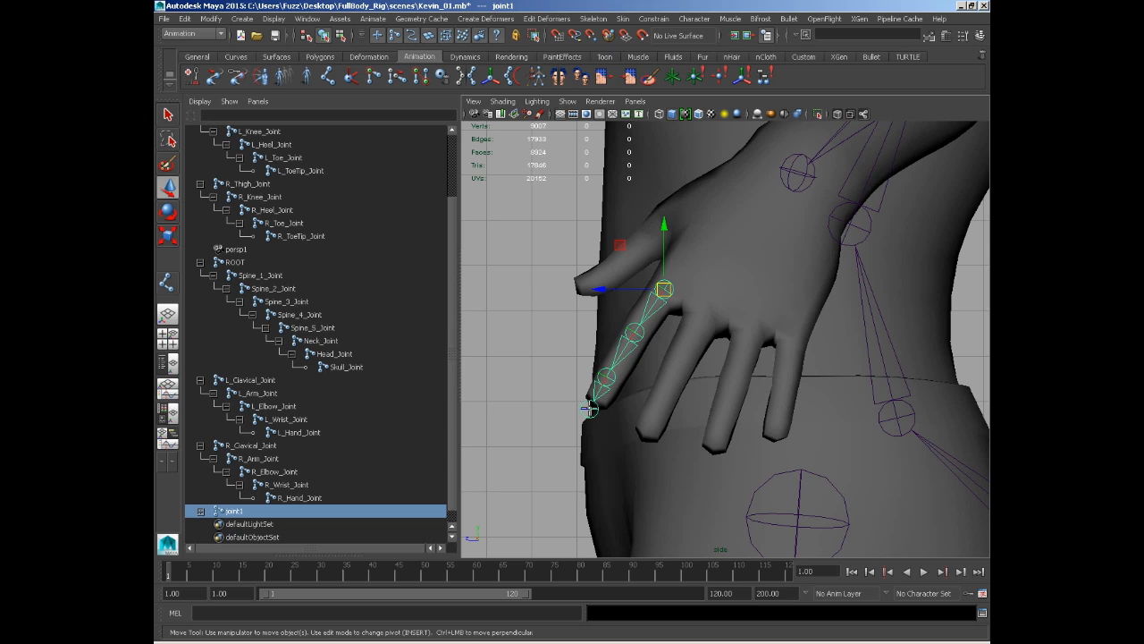
Step: Build a separate four-joint chain along the middle finger, from the knuckle to the fingertip
left_click(167, 282)
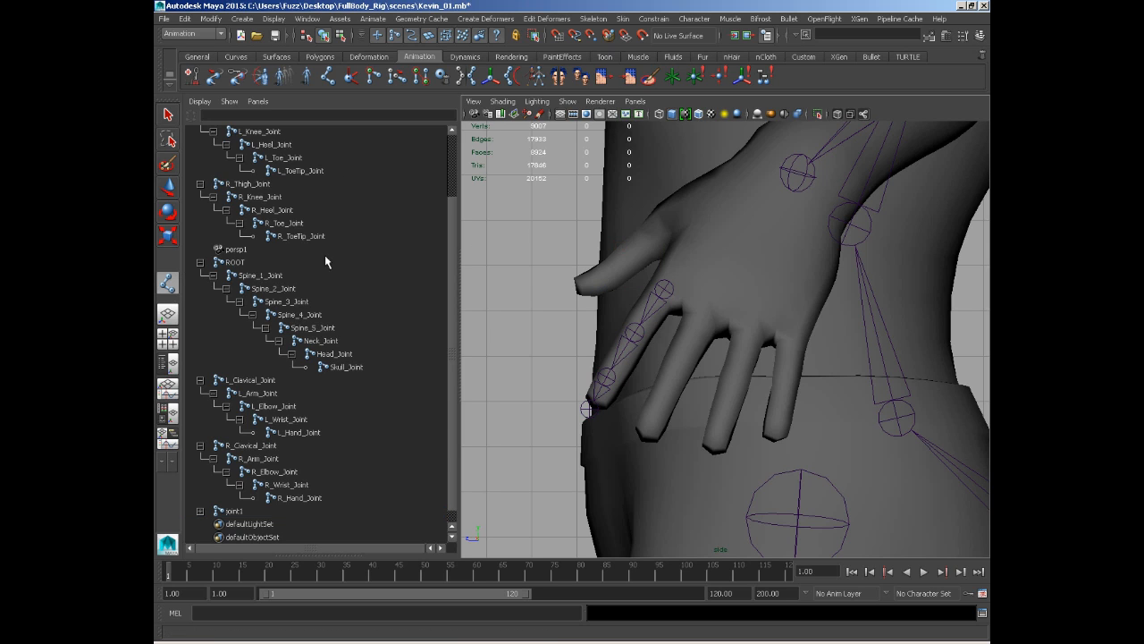
left_click(707, 301)
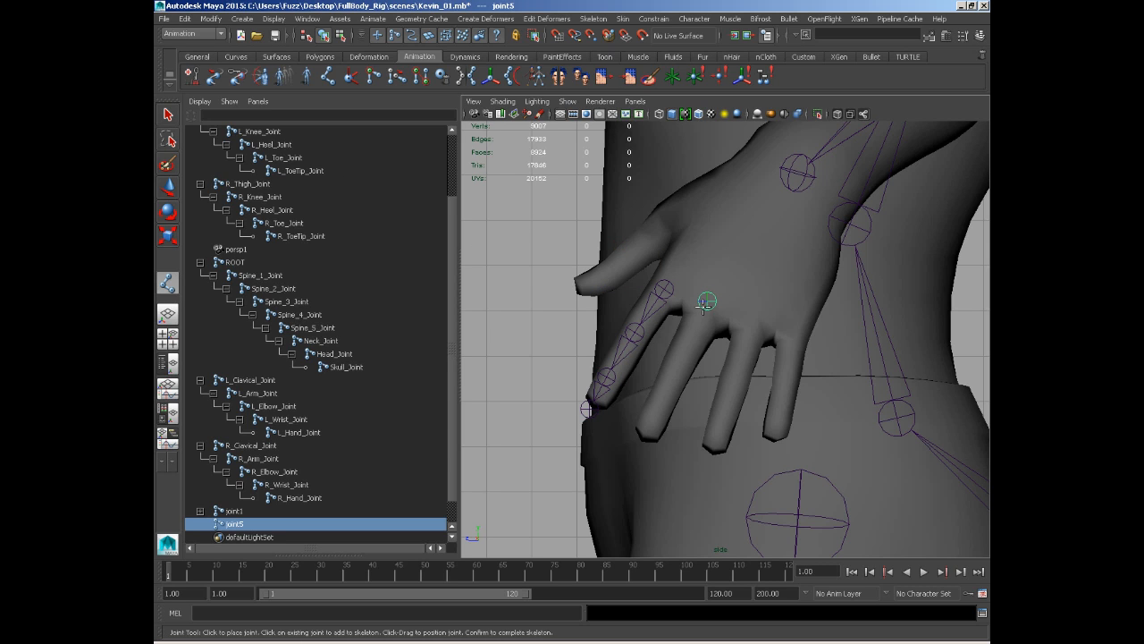
left_click(681, 355)
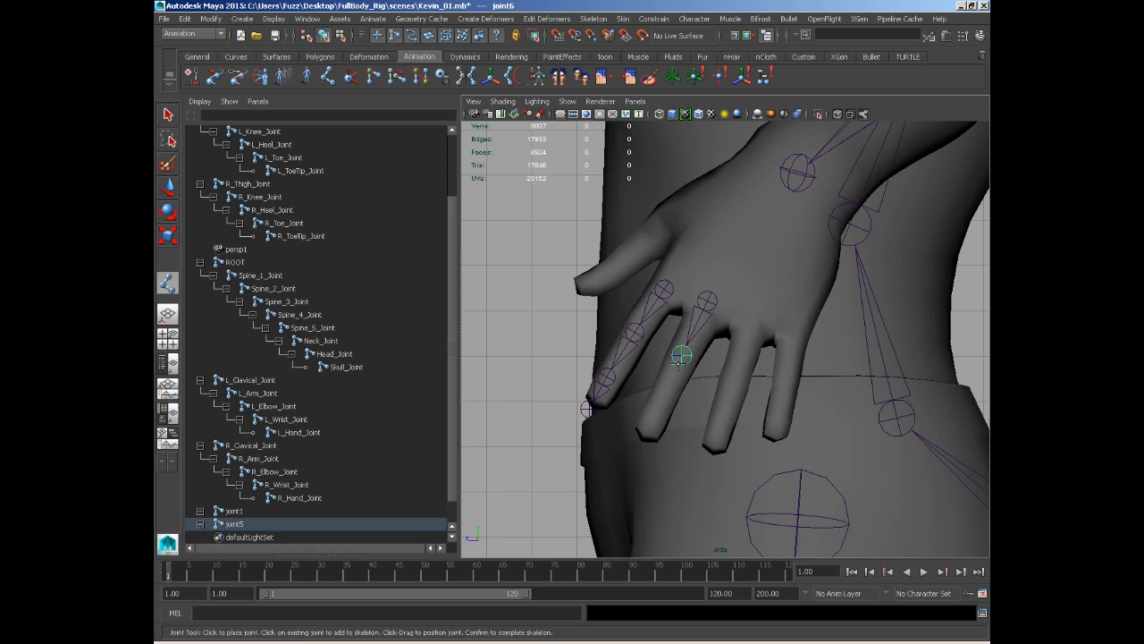
left_click(656, 403)
left_click(642, 440)
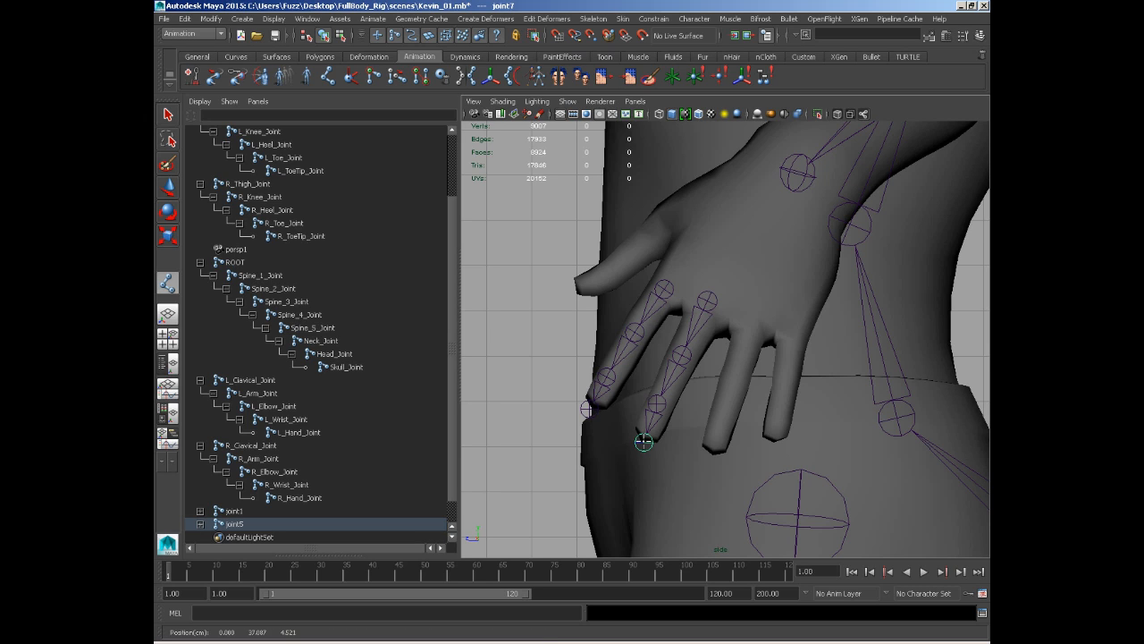
left_click(167, 117)
left_click(165, 284)
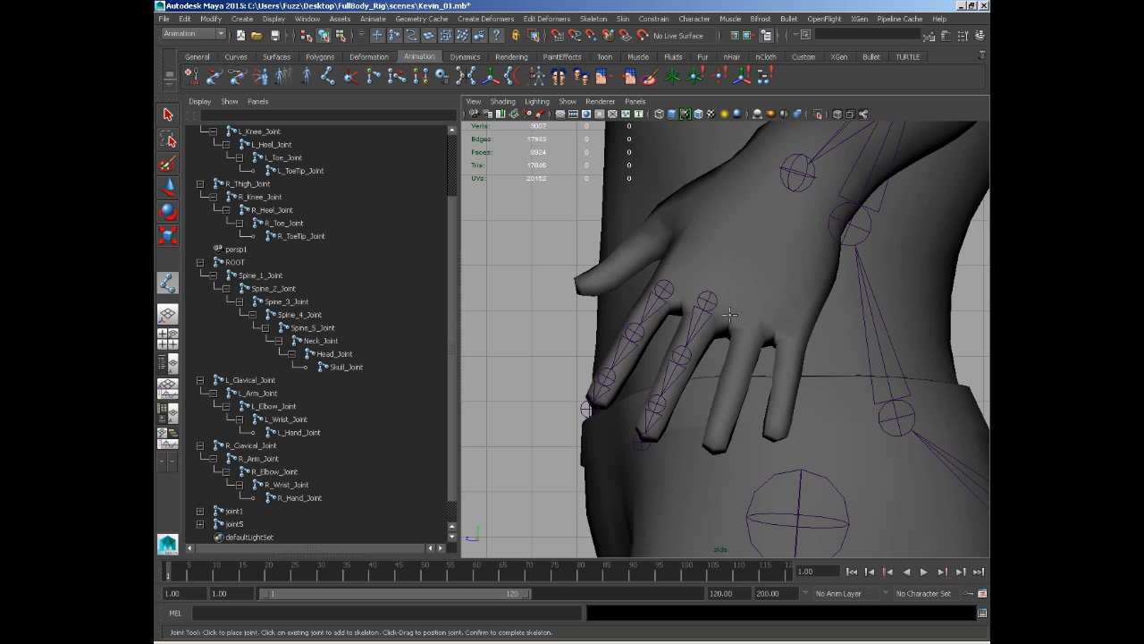
left_click(748, 318)
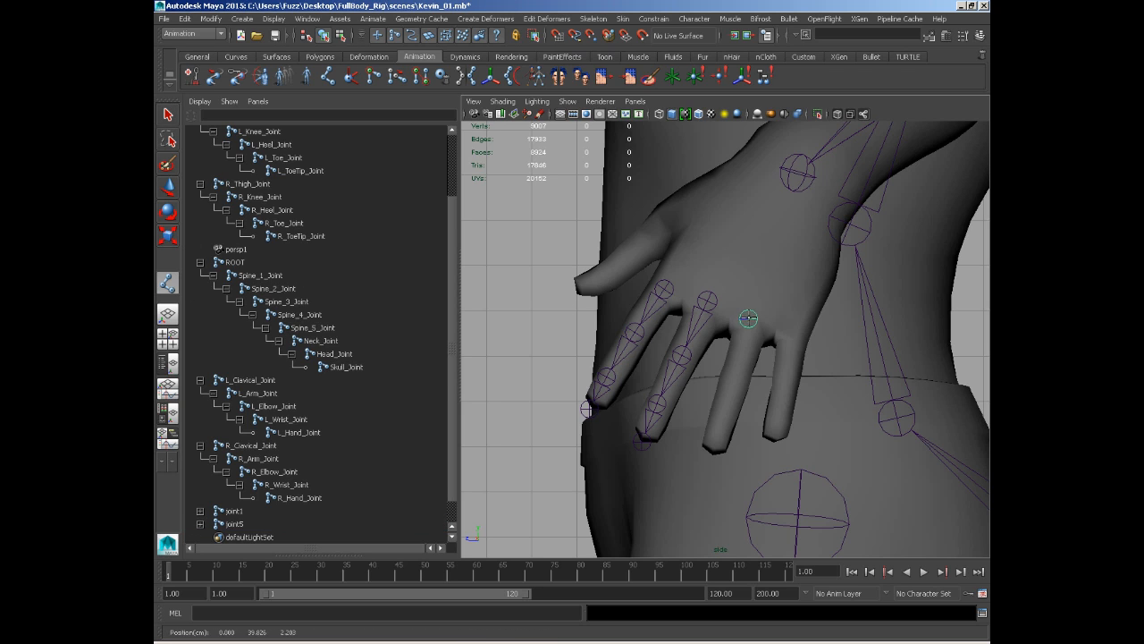
left_click(736, 378)
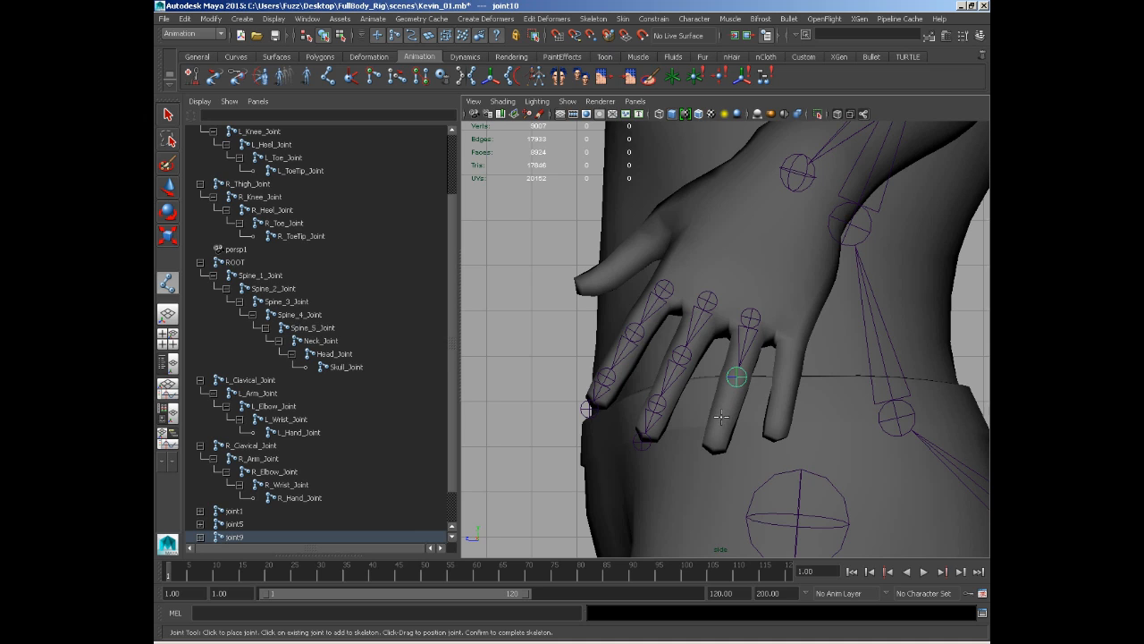
key("ctrl+z")
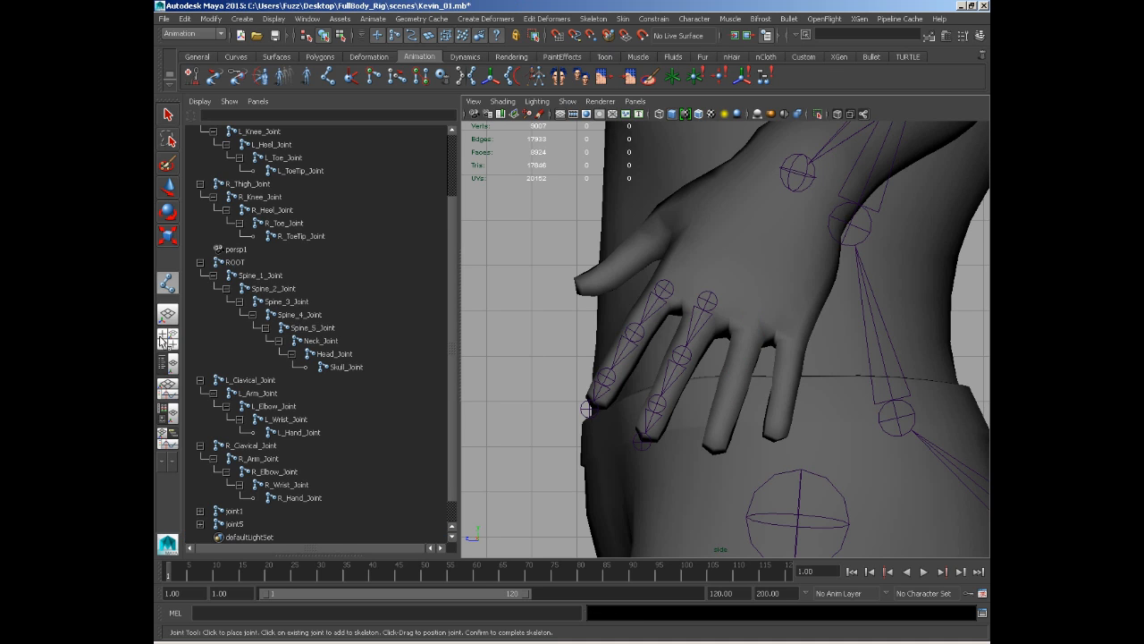
Step: Build a separate four-joint chain along the ring finger, redoing the middle joints so they sit centred in the finger
left_click(167, 282)
left_click(751, 317)
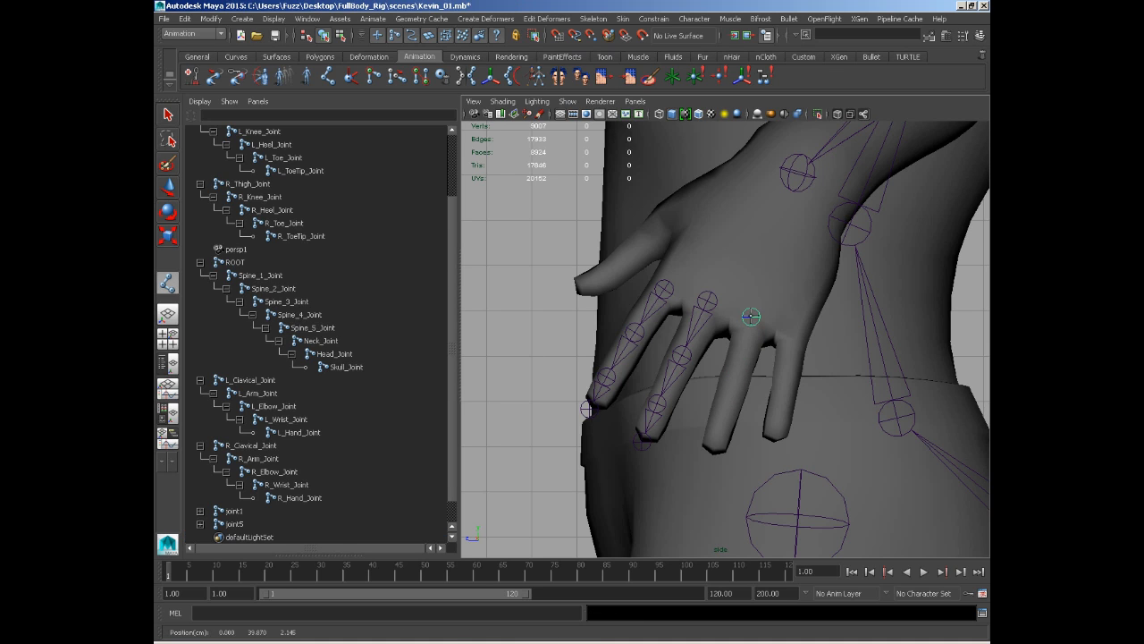
left_click(733, 376)
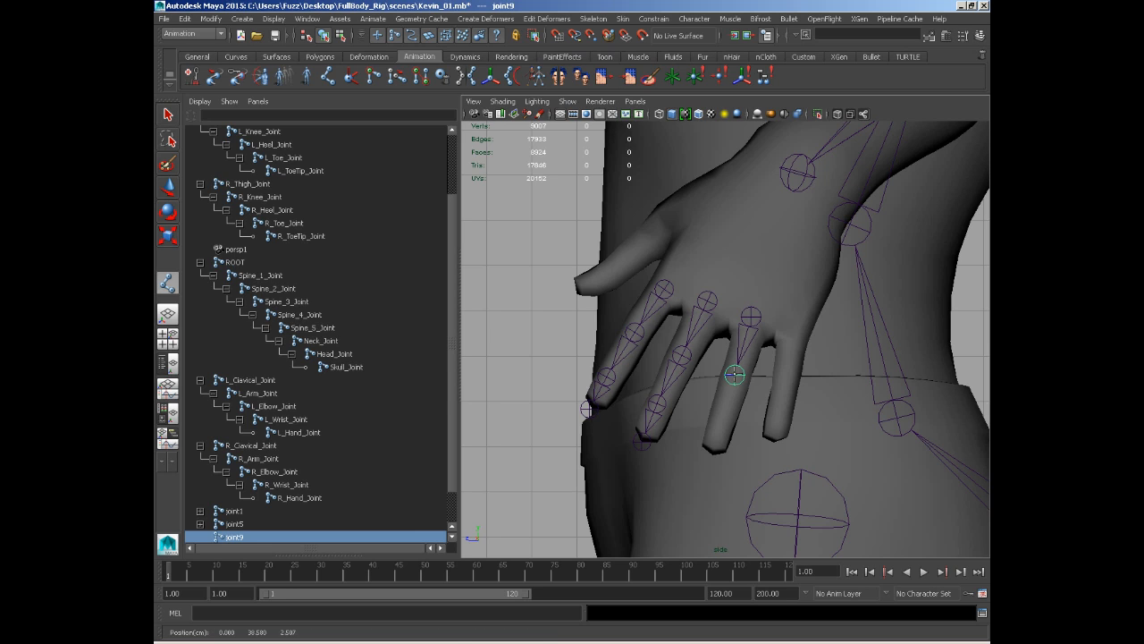
left_click_drag(721, 417, 716, 427)
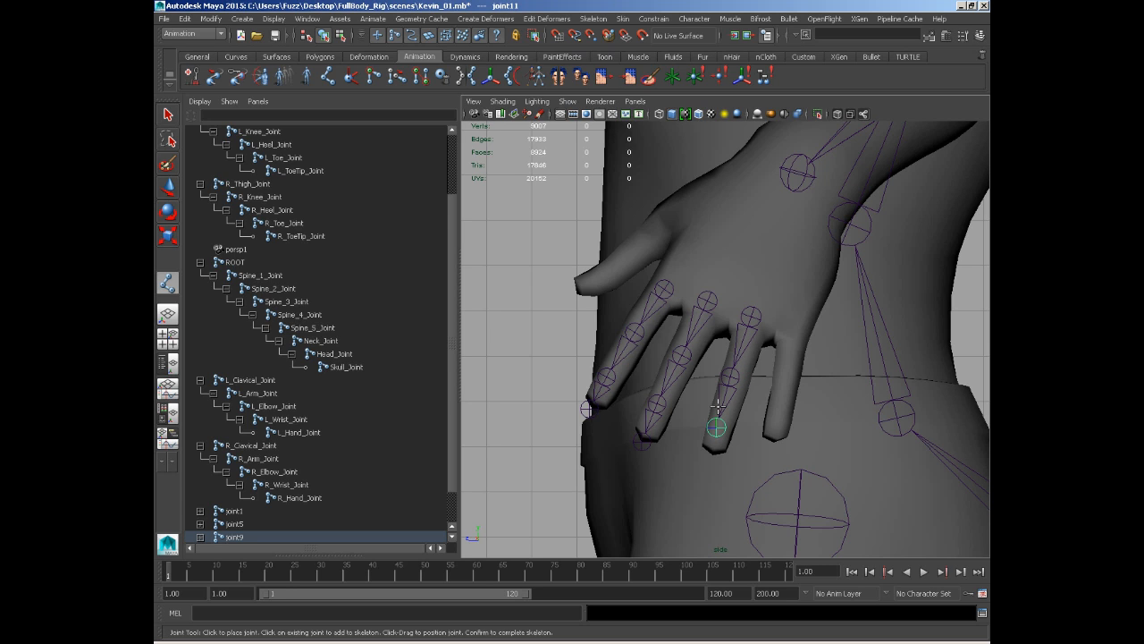
key("ctrl+z")
key("ctrl+z")
left_click_drag(736, 380, 733, 378)
left_click_drag(725, 420, 722, 420)
left_click(708, 457)
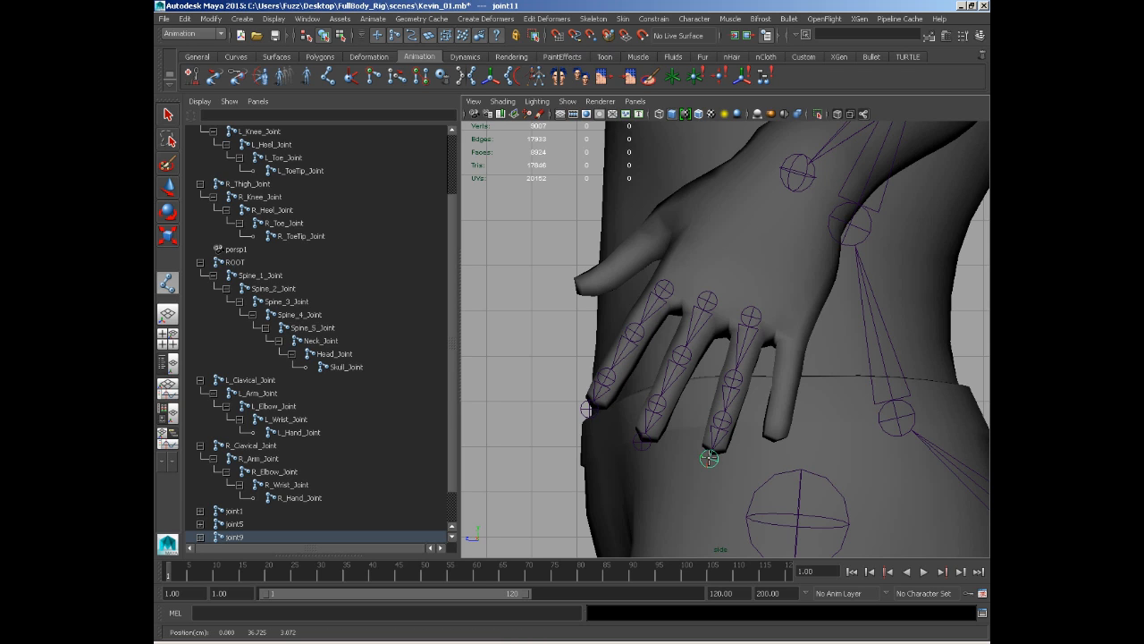
key("Return")
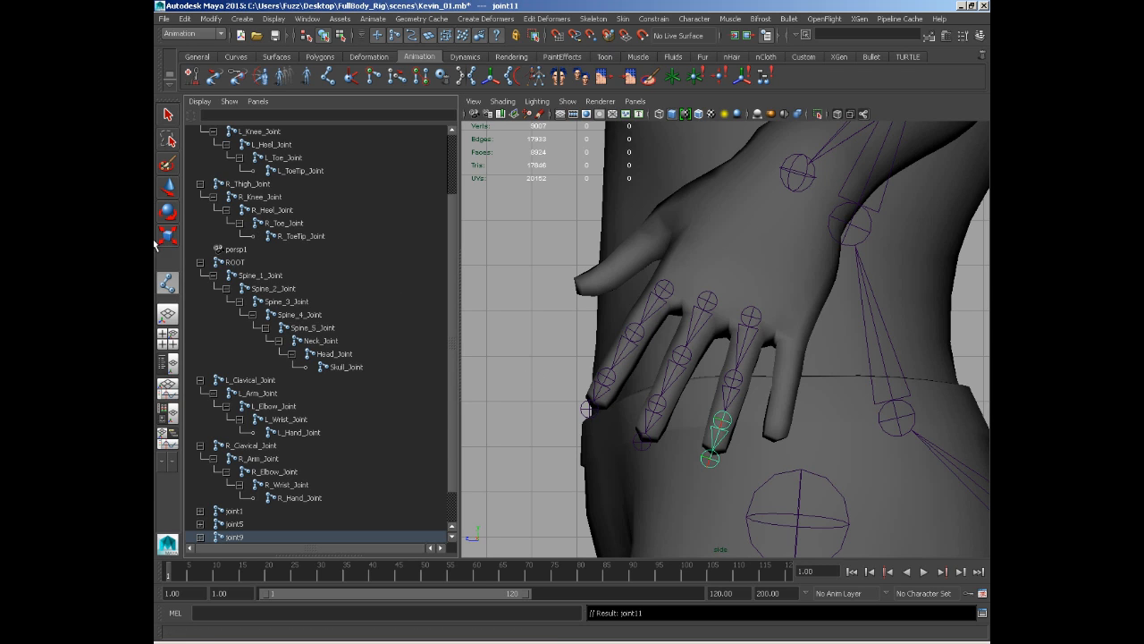
left_click(167, 282)
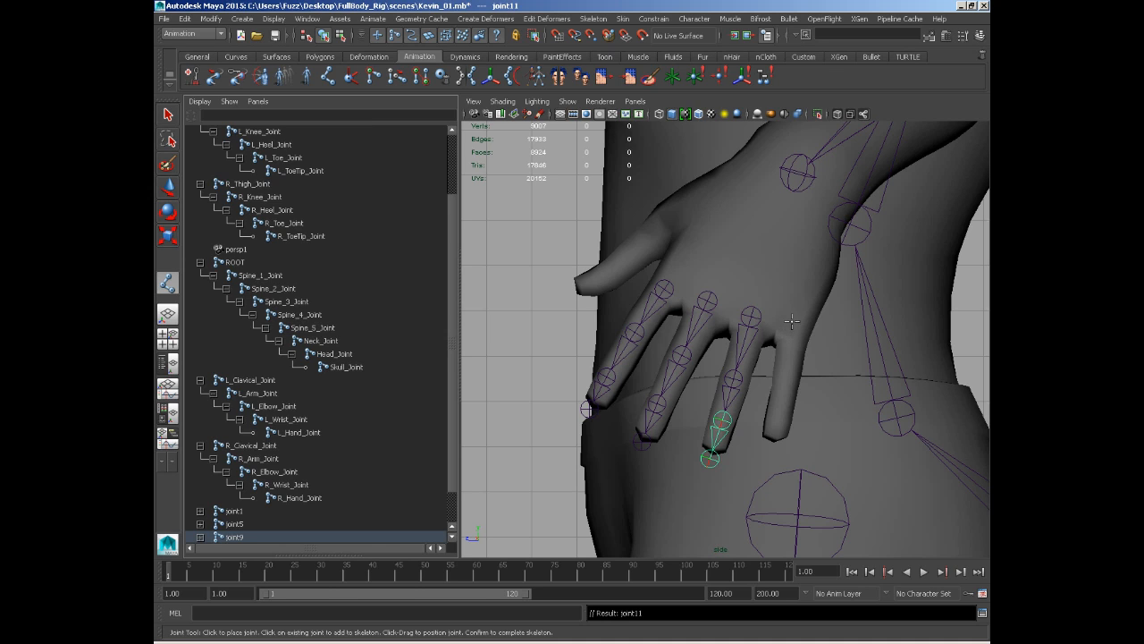
left_click(791, 321)
key("ctrl+z")
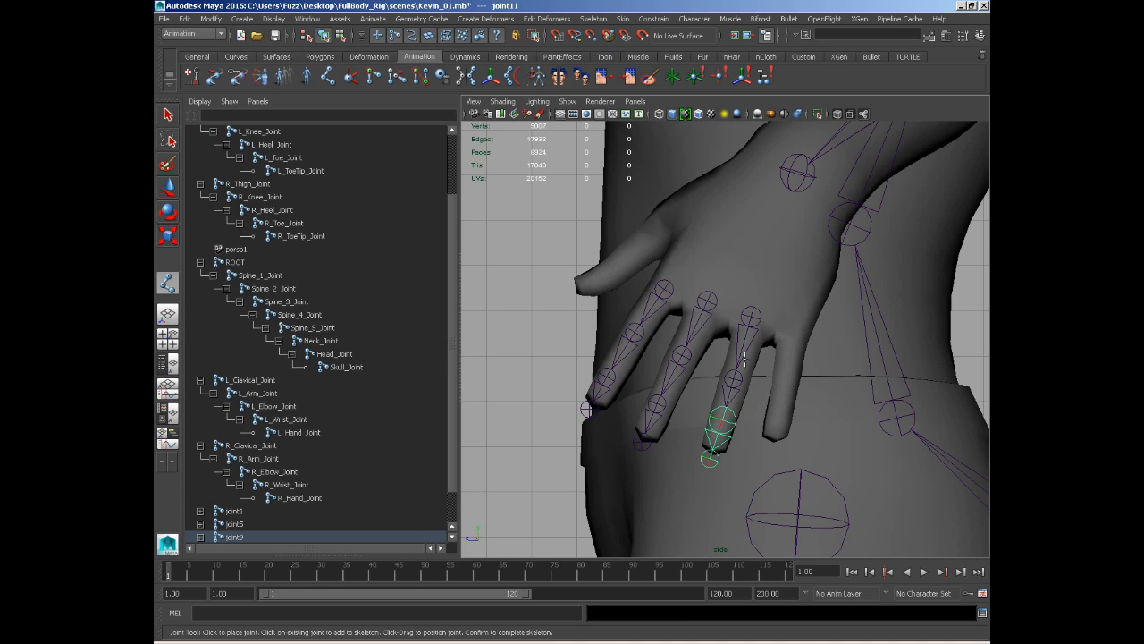
key("Return")
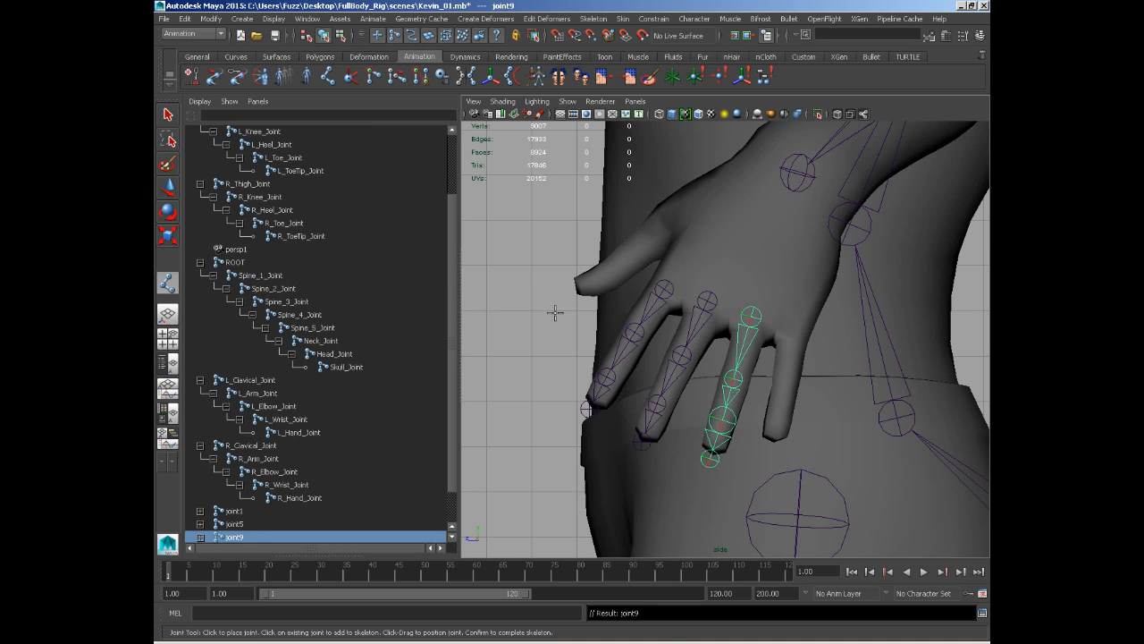
left_click(166, 118)
Step: Build a separate four-joint chain along the little finger, redoing the second and third joints to follow its centre
left_click(166, 280)
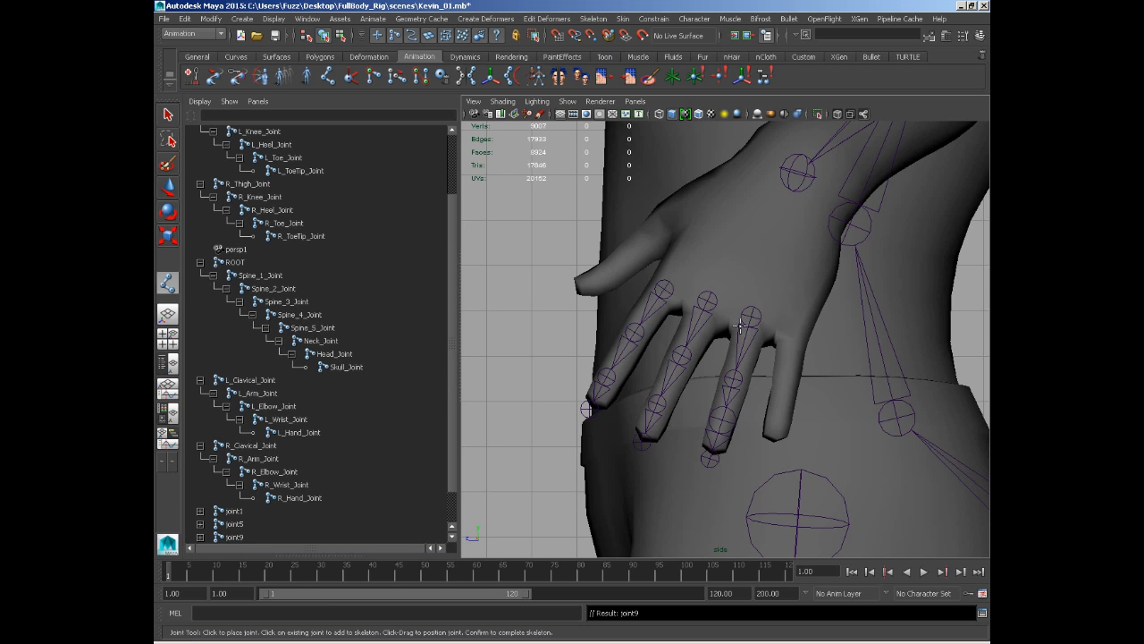
left_click(793, 325)
left_click(787, 375)
left_click(781, 408)
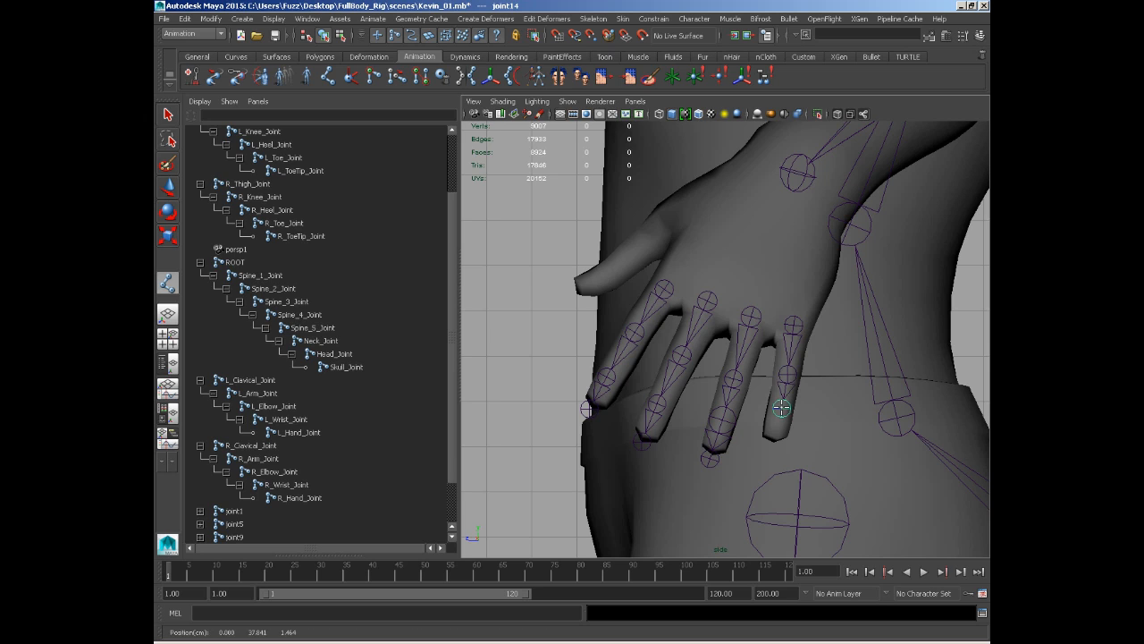
key("ctrl+z")
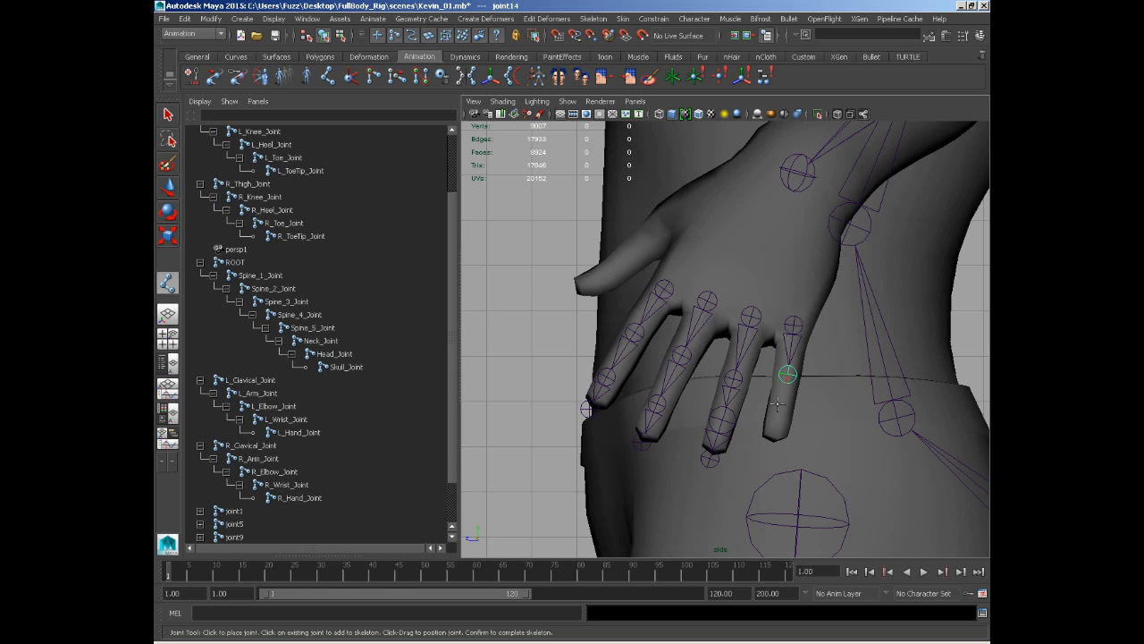
key("ctrl+z")
left_click_drag(781, 387, 784, 378)
left_click(779, 411)
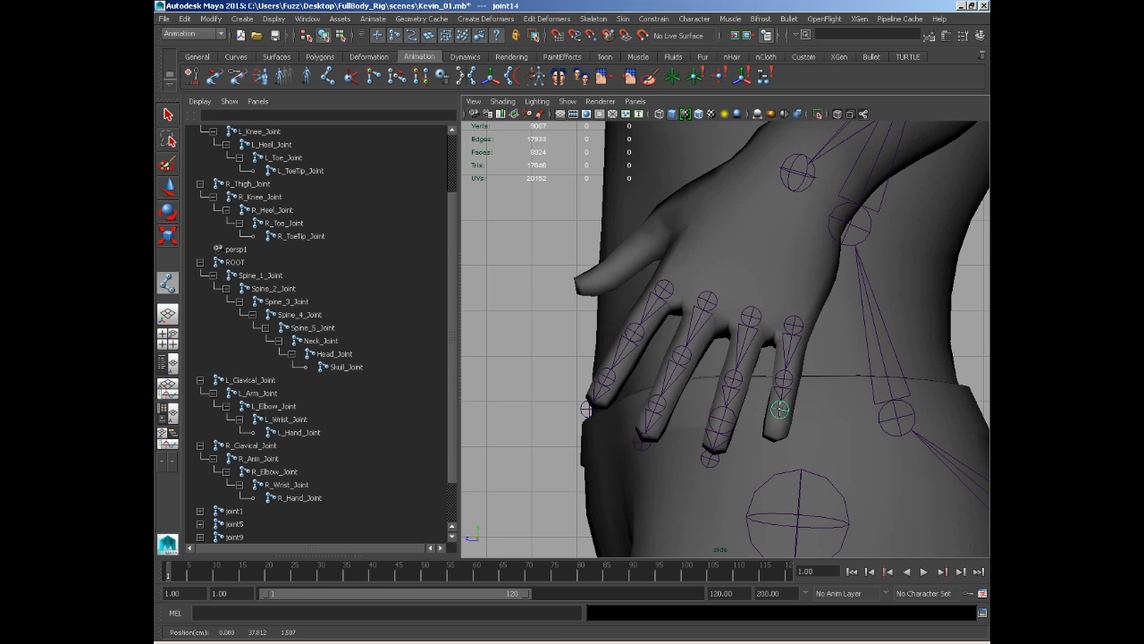
left_click(773, 444)
left_click(167, 114)
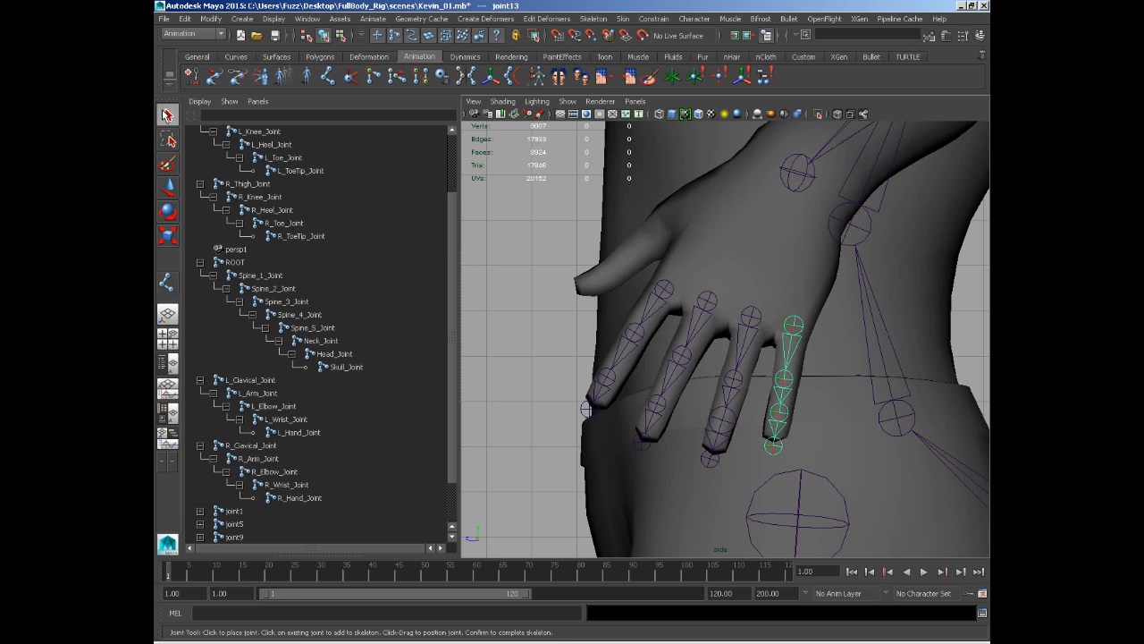
Step: Move the index finger's knuckle joint slightly up towards the palm and recentre its second joint in the finger
left_click(665, 292)
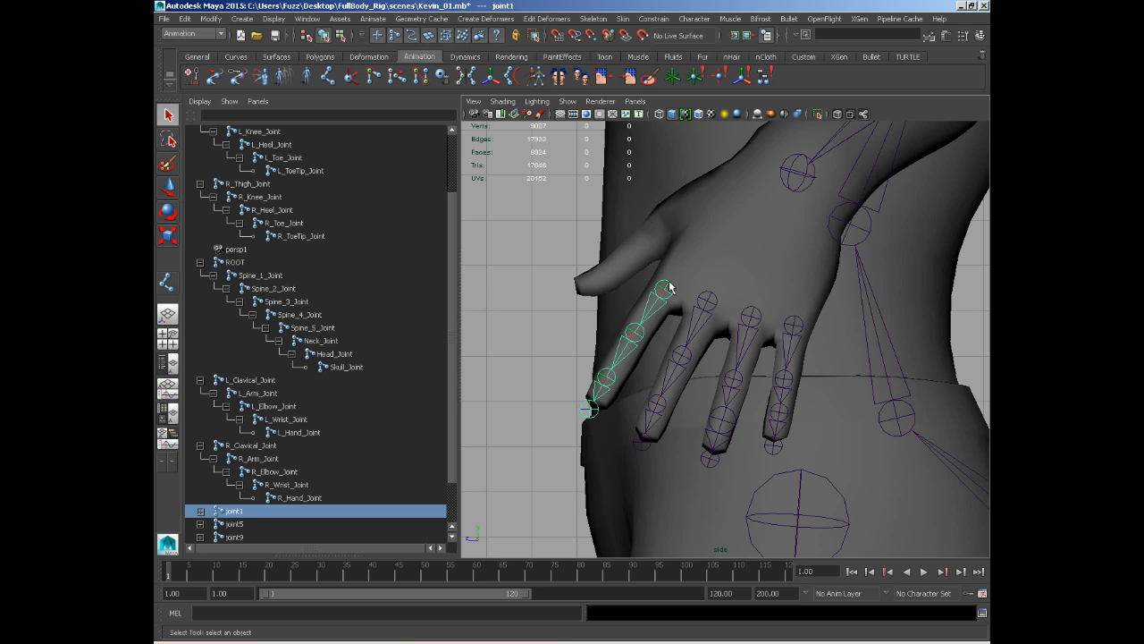
key("w")
left_click(636, 330)
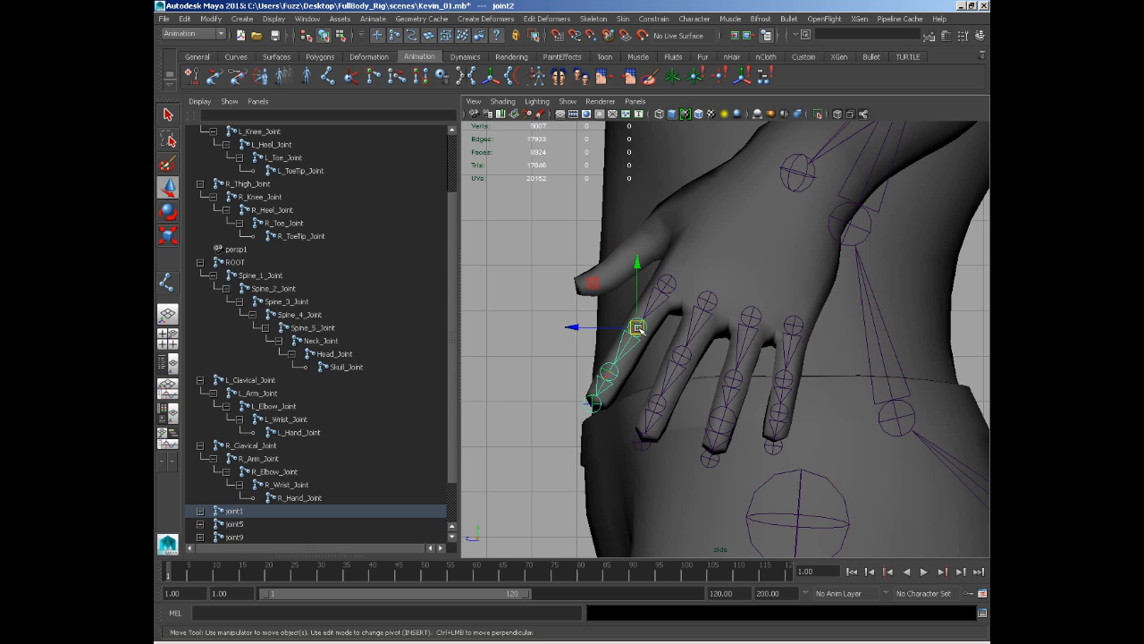
left_click_drag(636, 328, 632, 332)
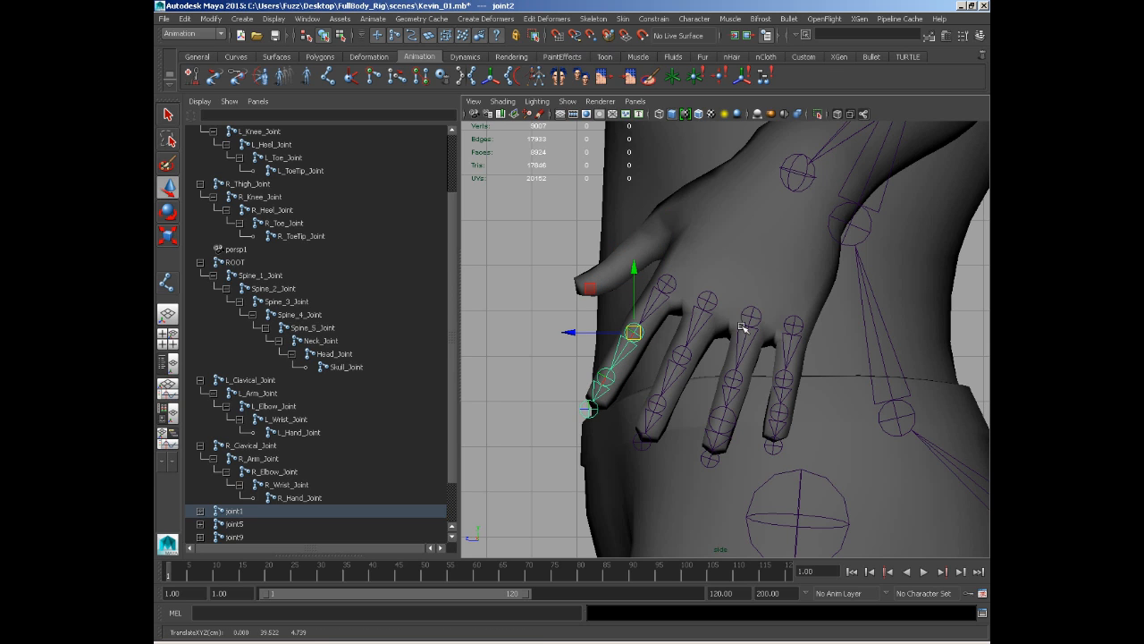
left_click(166, 282)
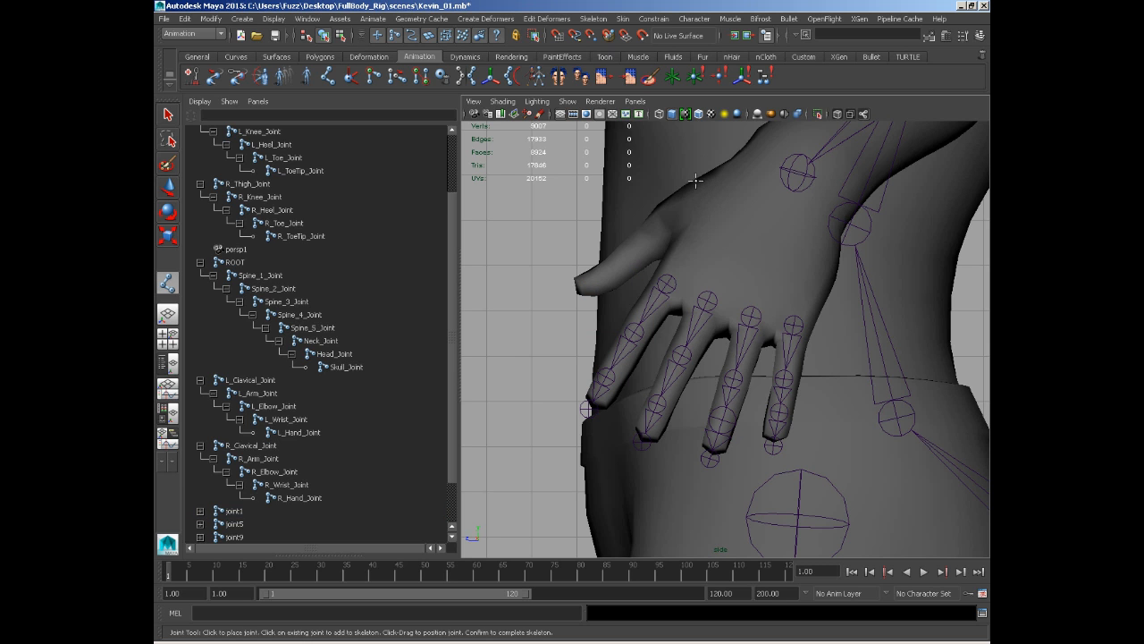
middle_click_drag(692, 193, 666, 276, "alt")
right_click_drag(666, 275, 849, 322, "alt")
middle_click_drag(698, 249, 777, 259, "alt")
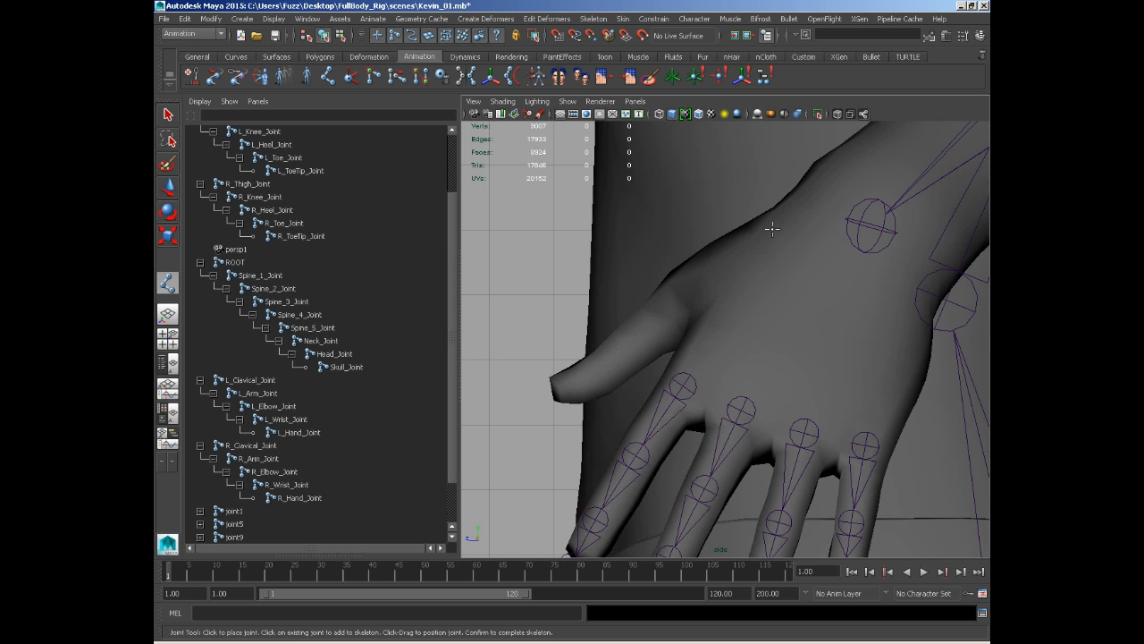
left_click(770, 237)
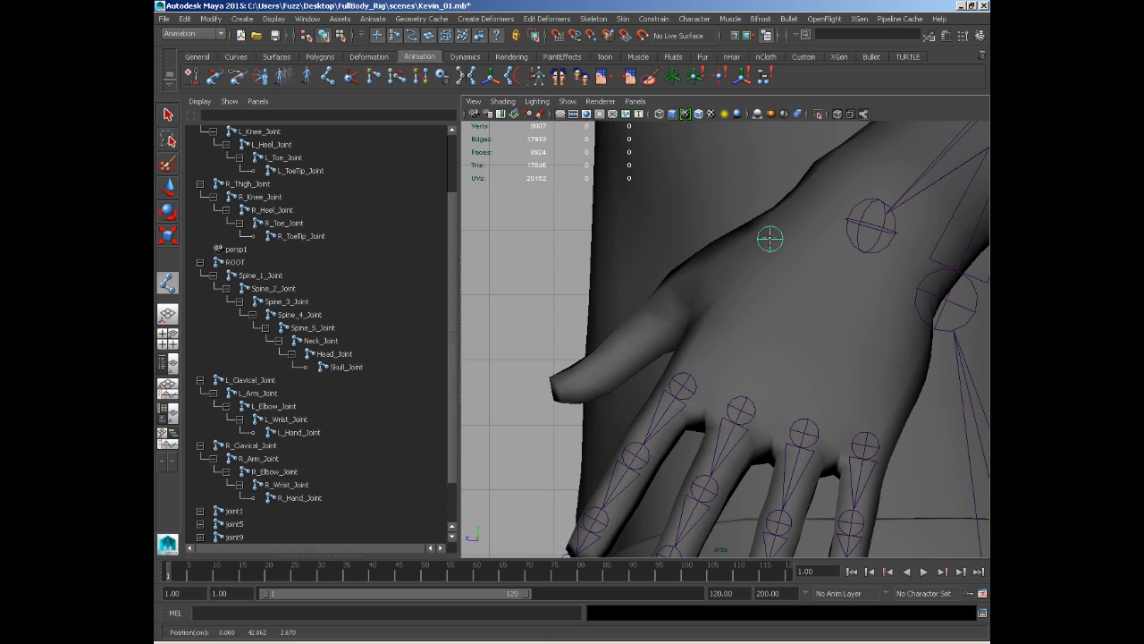
left_click(674, 284)
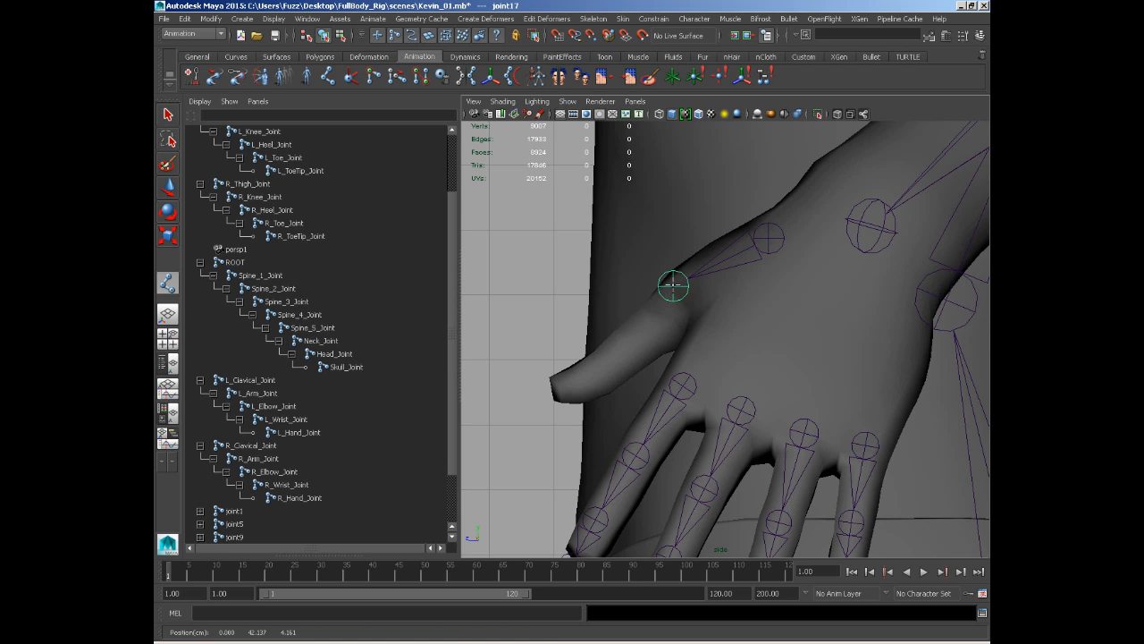
left_click(590, 364)
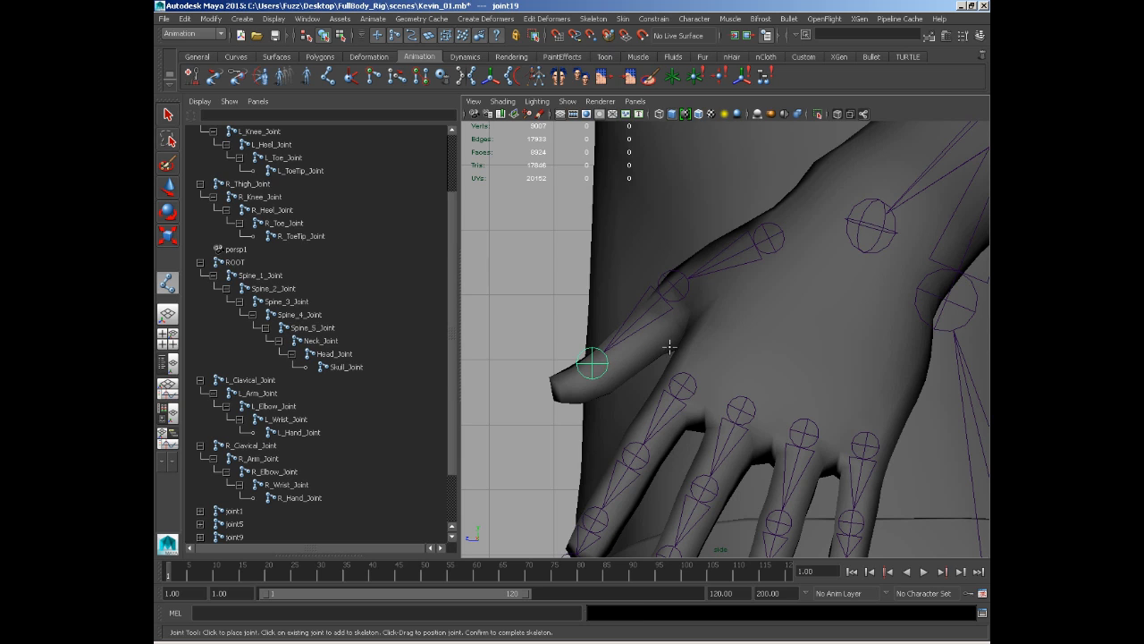
key("Return")
key("Delete")
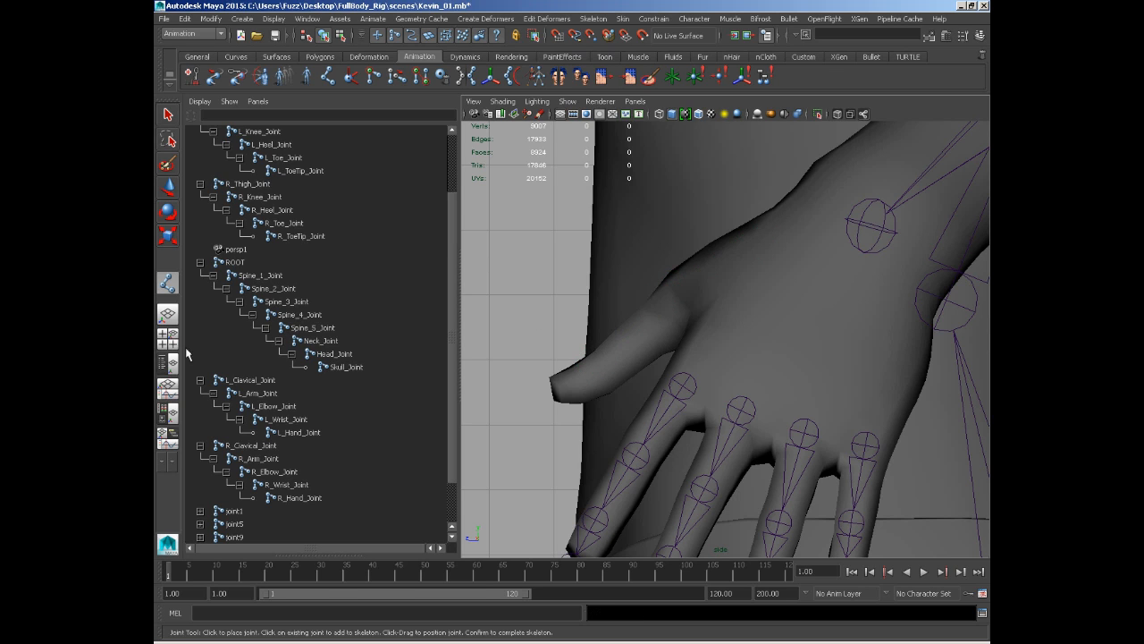
Step: Build a separate four-joint chain along the thumb, from its base near the wrist to the tip, and deselect it
left_click(756, 237)
left_click(670, 303)
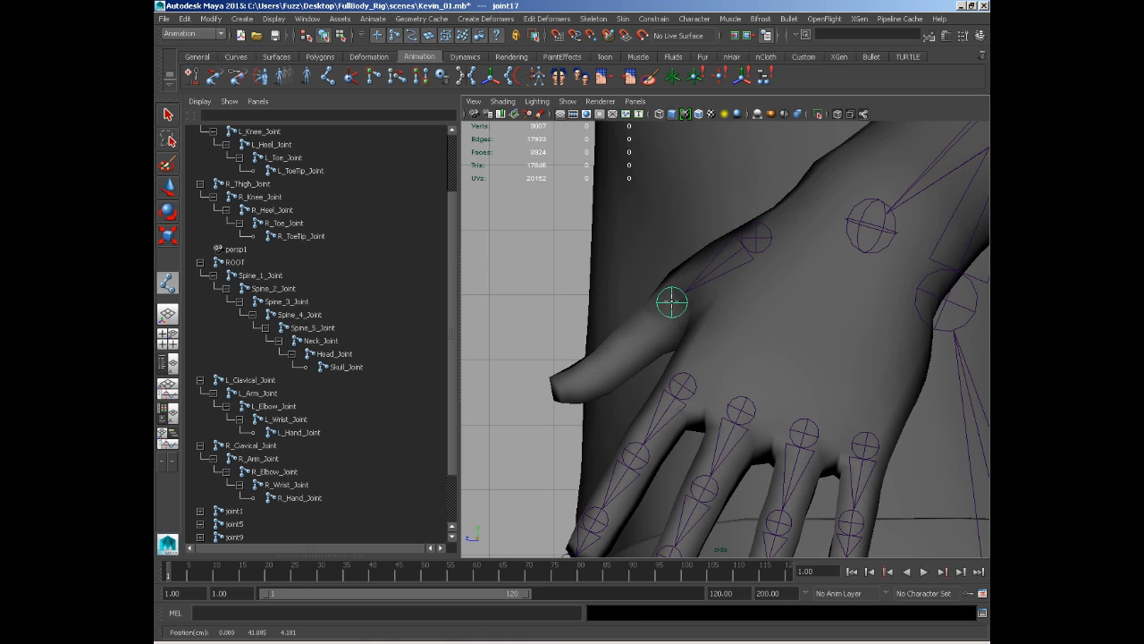
mouse_move(604, 362)
left_mouse_down()
mouse_move(582, 372)
mouse_move(605, 359)
left_mouse_up()
left_click(546, 394)
left_click_drag(545, 395, 541, 391)
key("Return")
key("q")
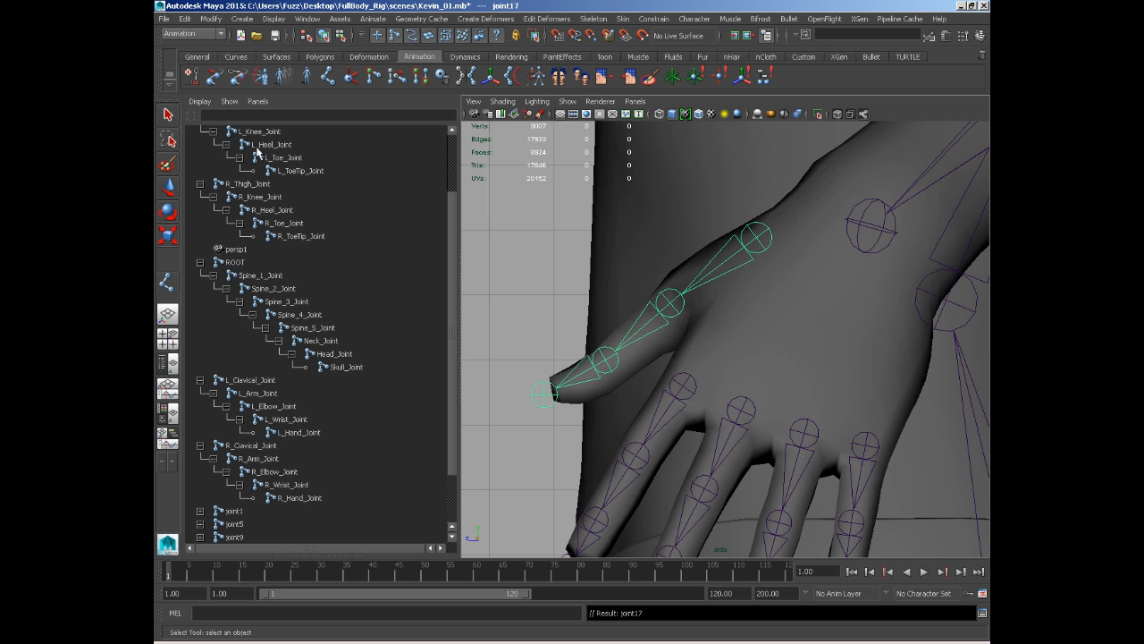
scroll(682, 250, "down", 6)
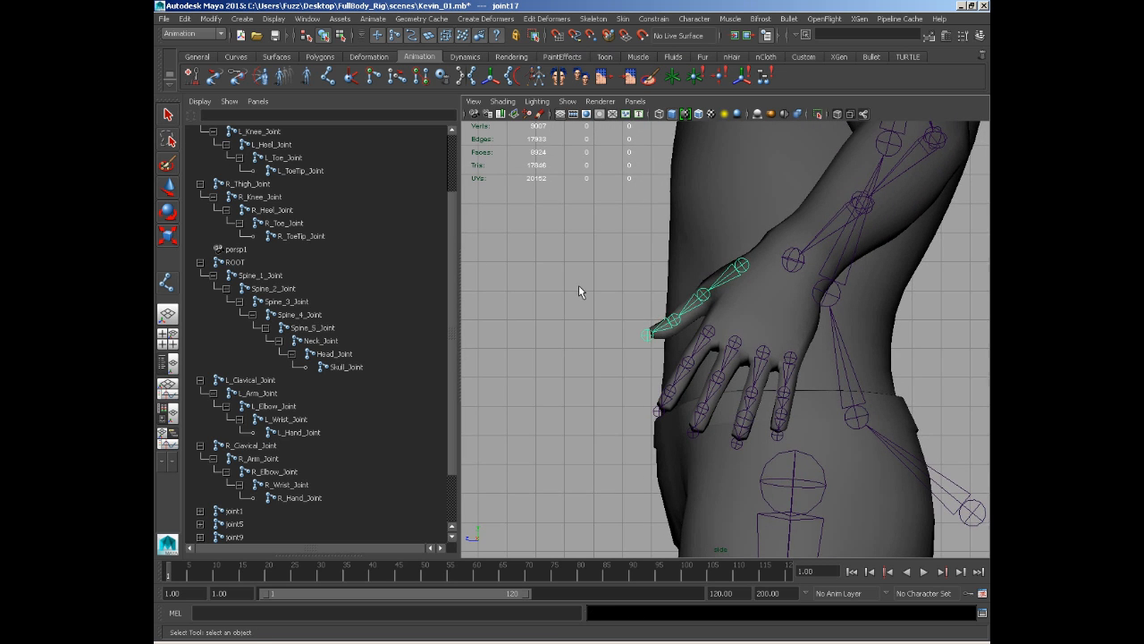
left_click(579, 291)
Step: Expand the index finger's chain in the hierarchy, rename its knuckle joint L_Index_Joint_1 and copy that name for reuse
scroll(613, 302, "up", 4)
scroll(390, 396, "down", 2)
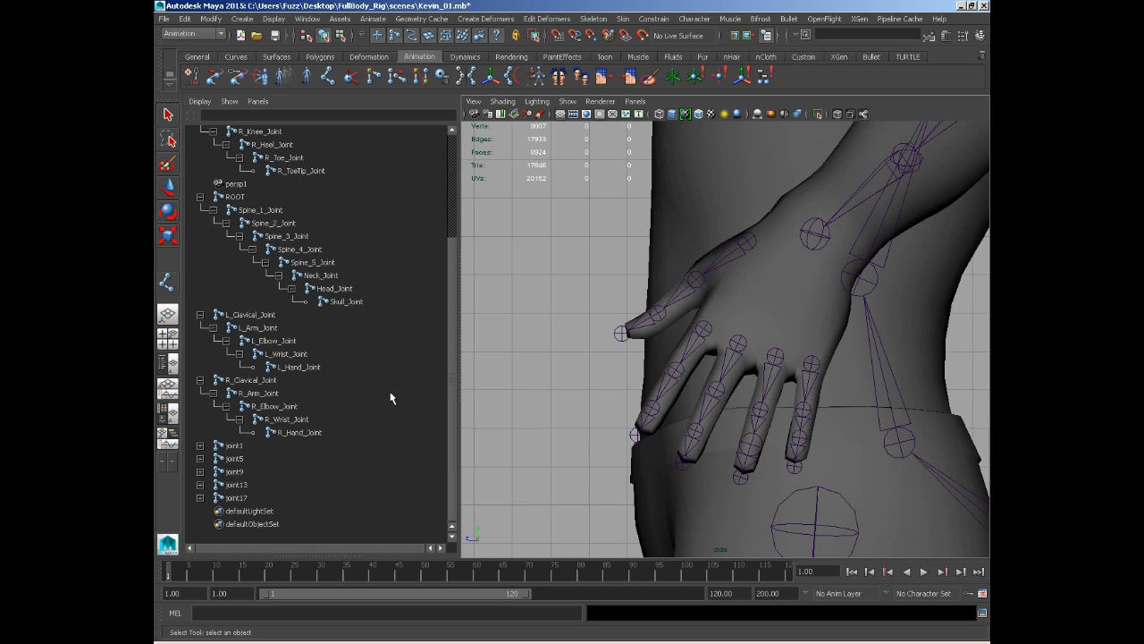
left_click(200, 446)
left_click(200, 445)
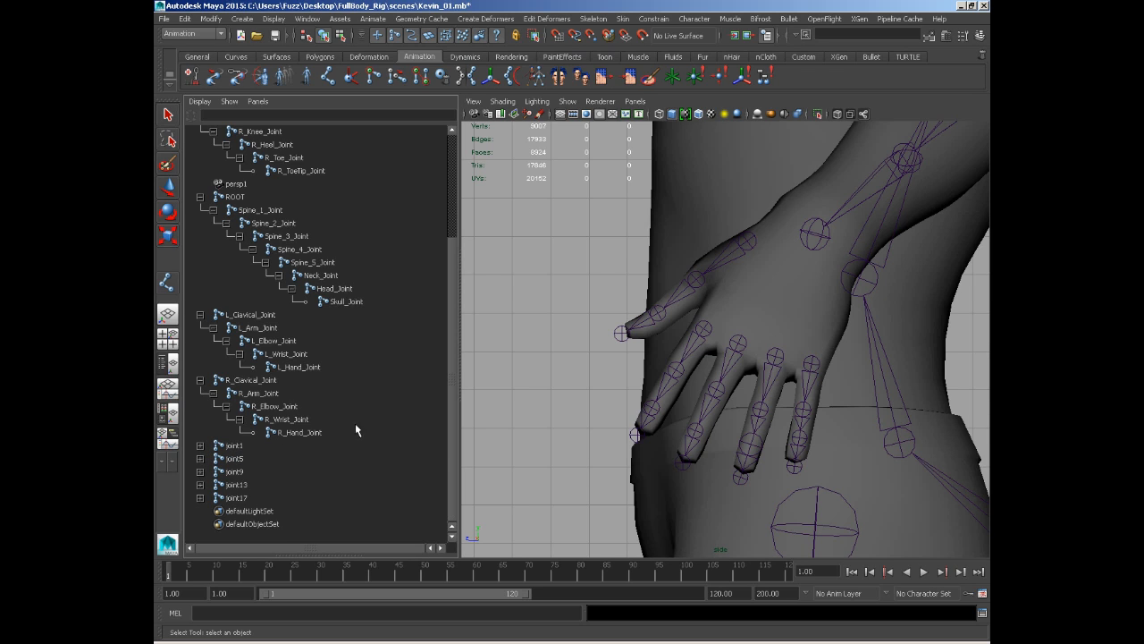
left_click(705, 330)
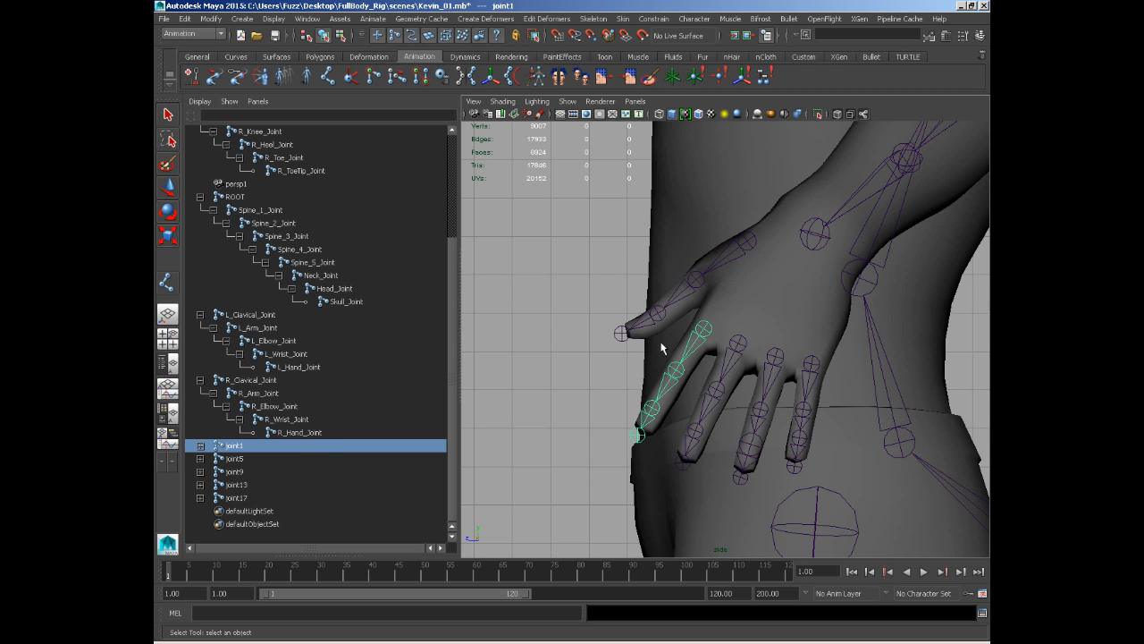
left_click(200, 445)
scroll(229, 427, "down", 1)
double_click(236, 407)
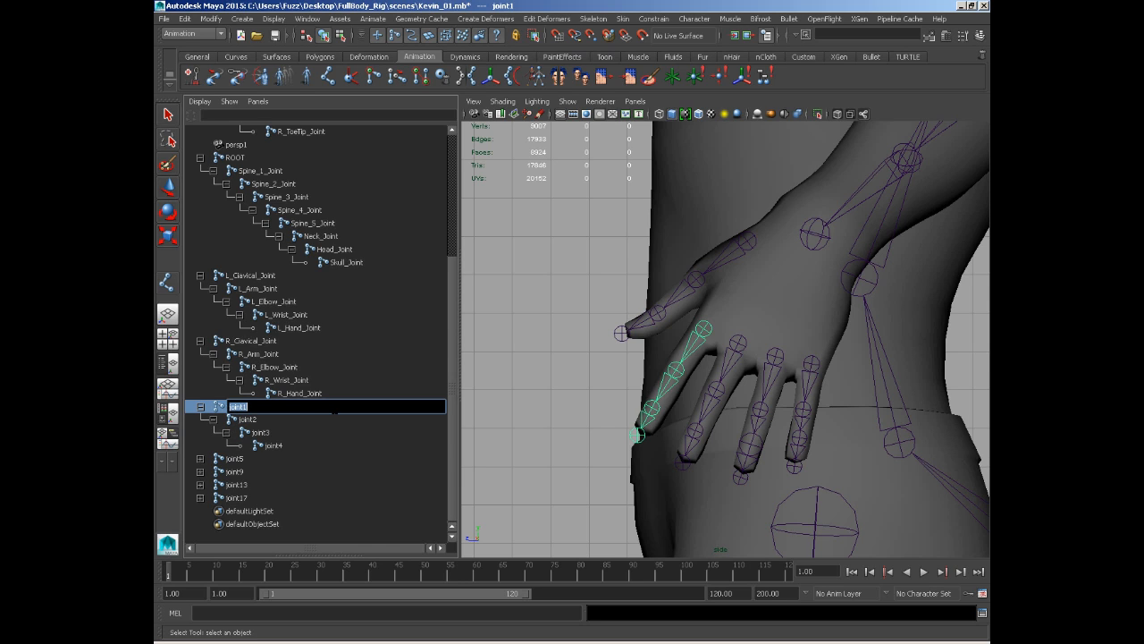
key("Caps_Lock")
type("L_Index_Joint")
key("shift+Left")
key("shift+Left")
key("shift+Left")
key("shift+Left")
key("shift+Left")
key("shift+Left")
key("shift+Left")
key("shift+Left")
key("shift+Left")
key("shift+Left")
key("shift+Left")
key("shift+Left")
key("shift+Left")
Step: Rename the index finger's remaining joints, in order towards the tip, L_Index_Joint_2, L_Index_Joint_3 and L_Index_Joint_4
double_click(247, 419)
type("L_Index_Joint_1")
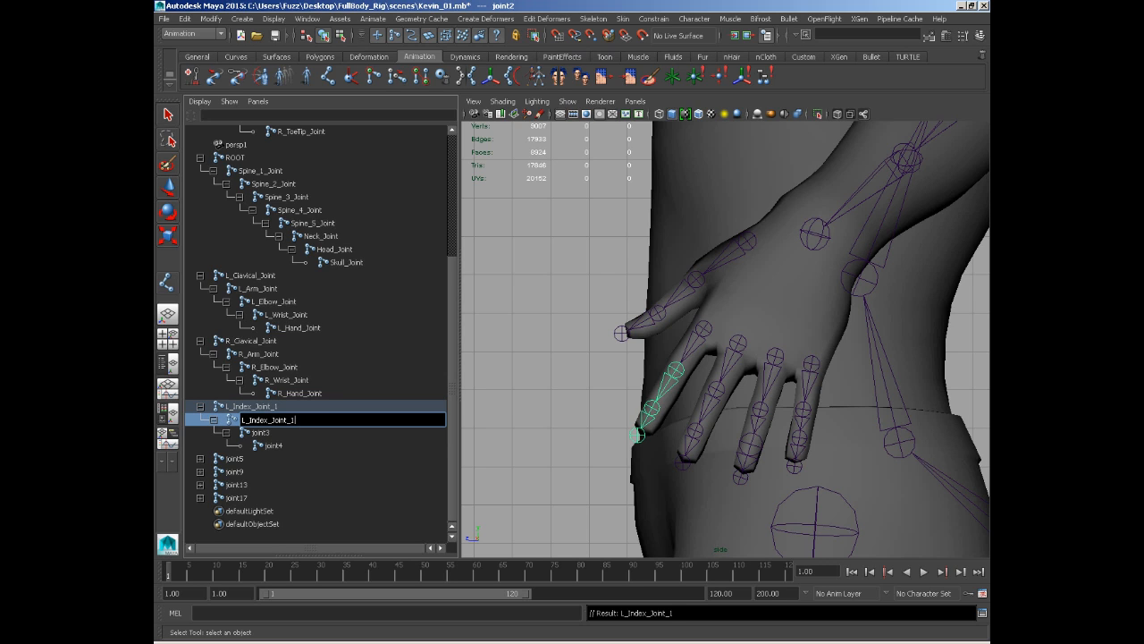
key("Return")
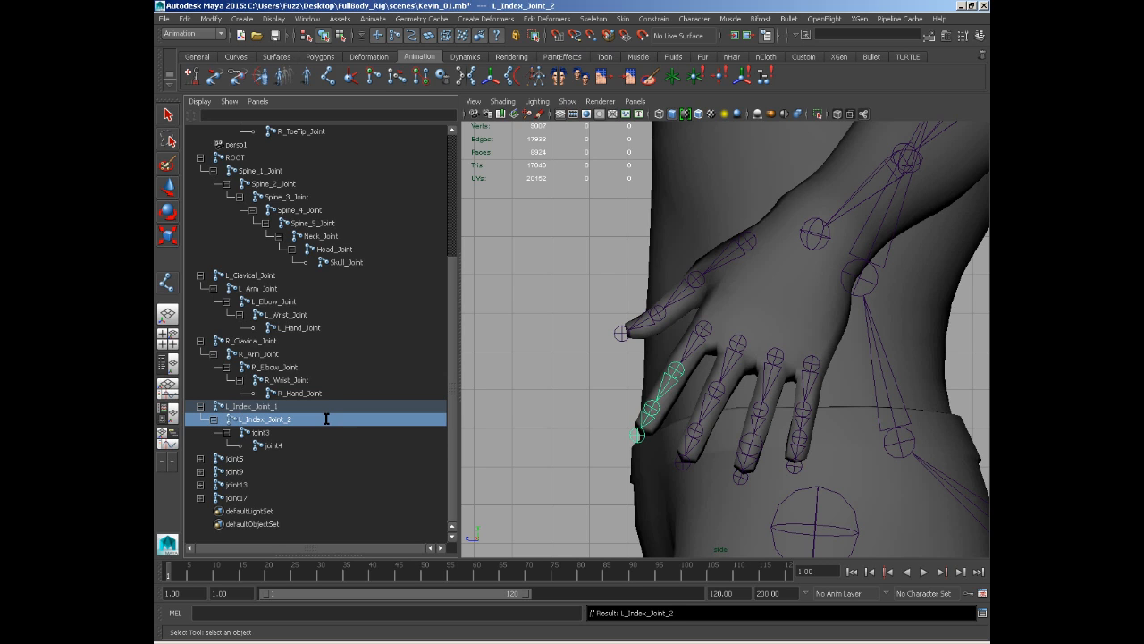
double_click(263, 433)
type("L_Index_Joint_1")
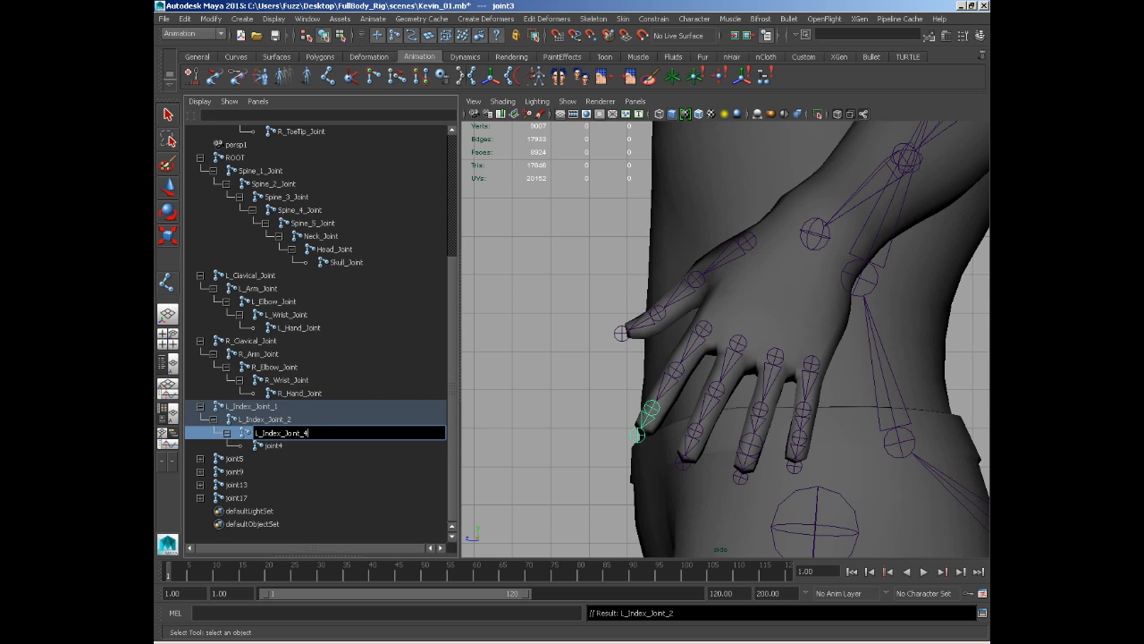
key("BackSpace")
type("3")
key("Return")
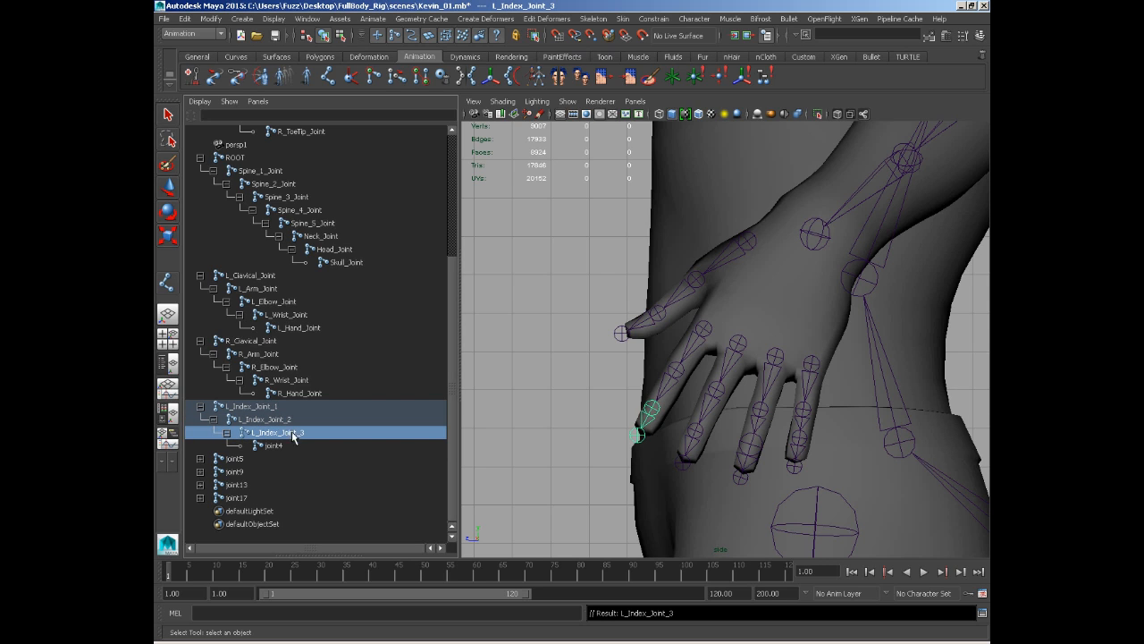
double_click(274, 445)
type("L_Index_Joint_1")
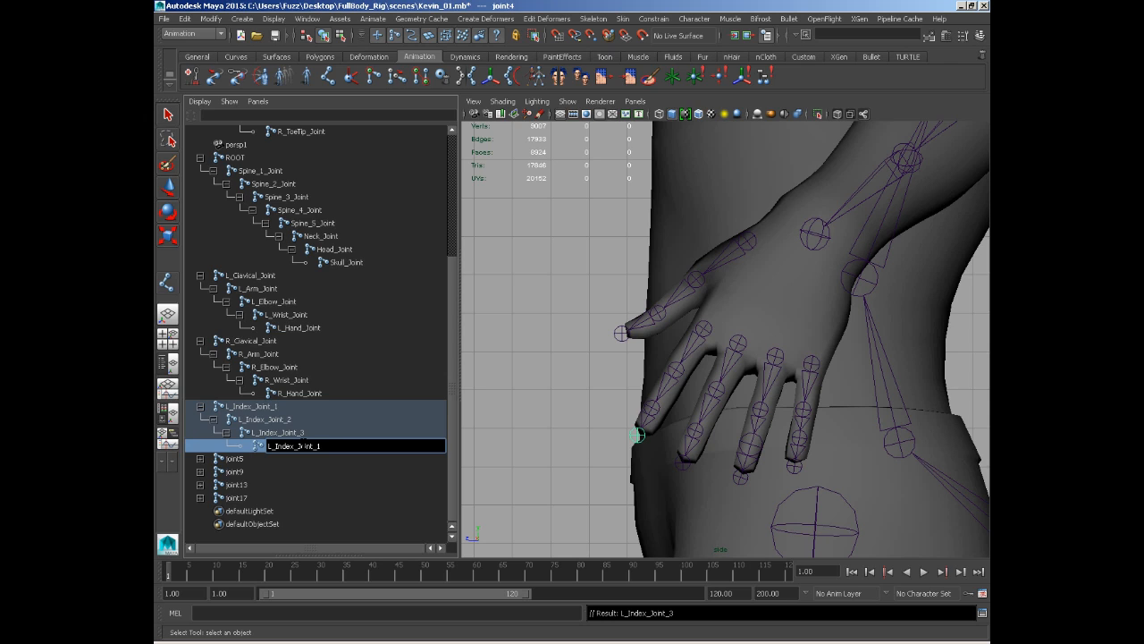
type("4")
key("Return")
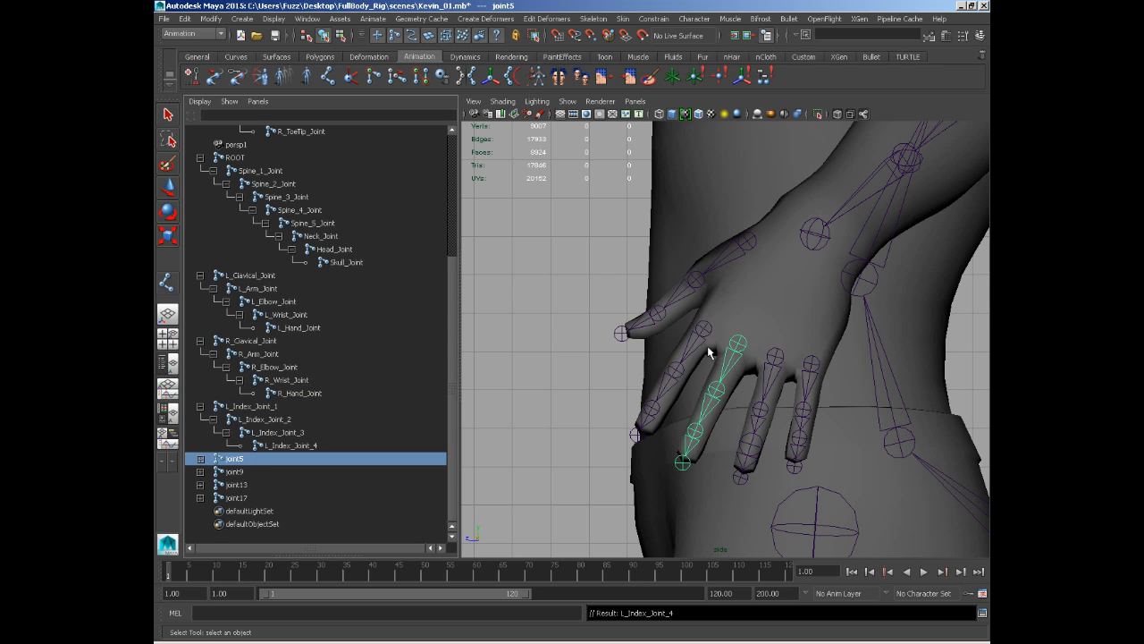
Step: Expand the middle finger's joint chain in the hierarchy
left_click(200, 458)
scroll(202, 447, "down", 1)
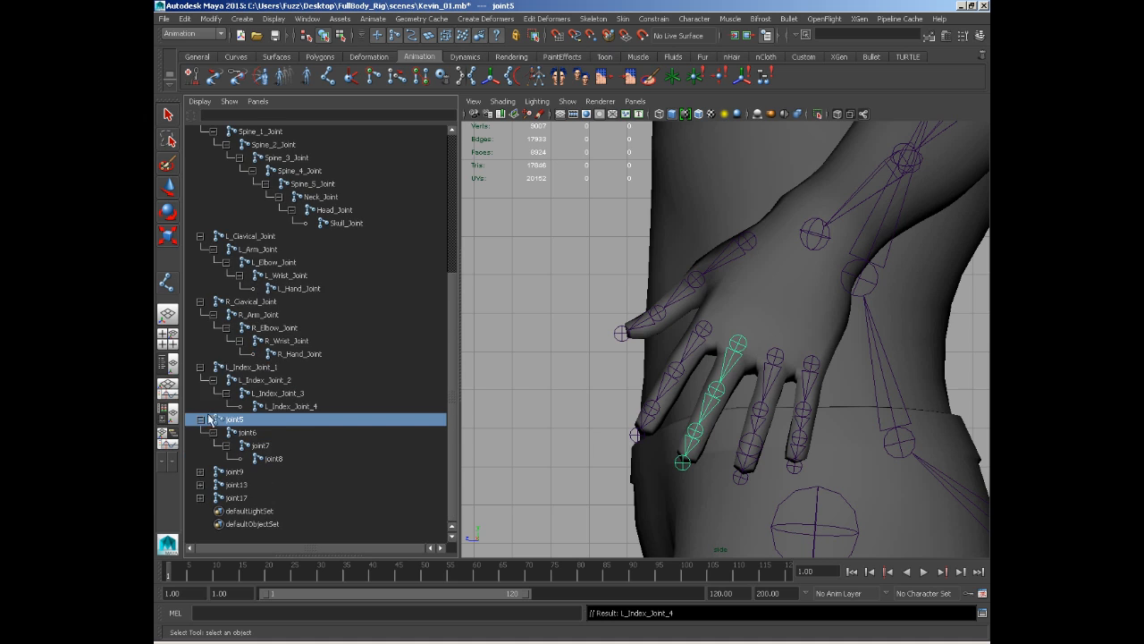
scroll(199, 349, "up", 5)
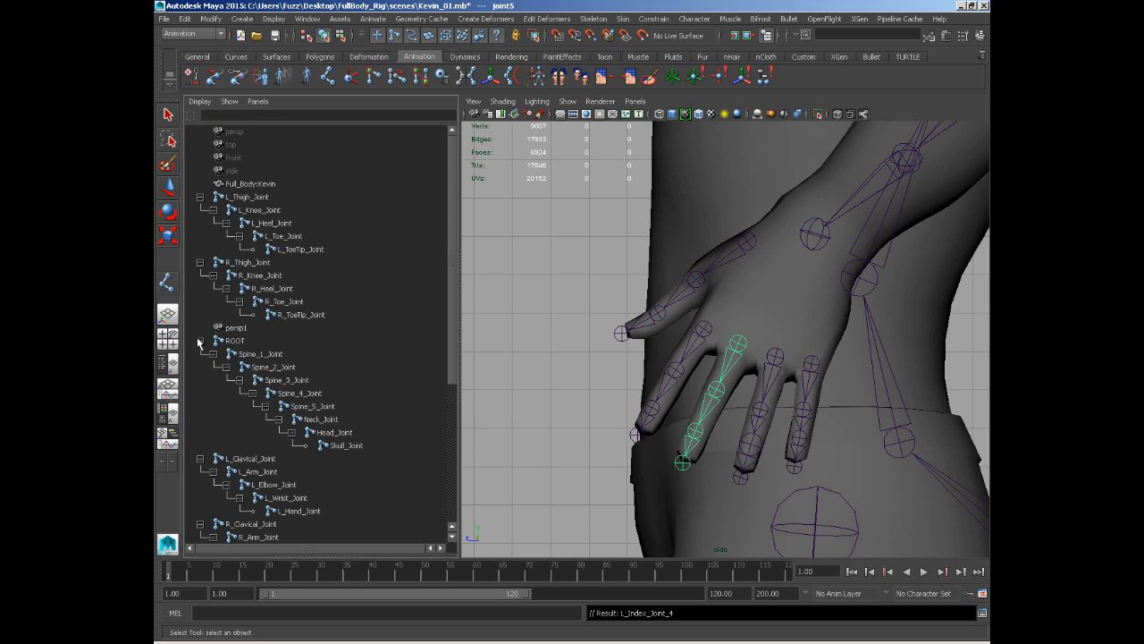
left_click(200, 340)
left_click(200, 340)
left_click(201, 341)
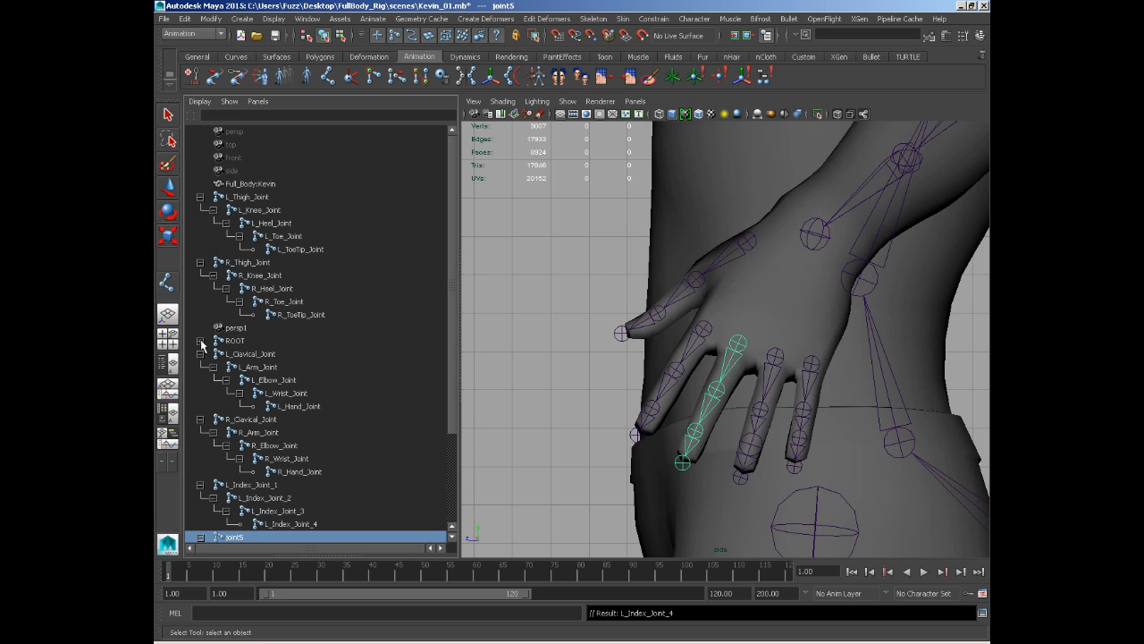
left_click(200, 340)
left_click(200, 341)
left_click(200, 341)
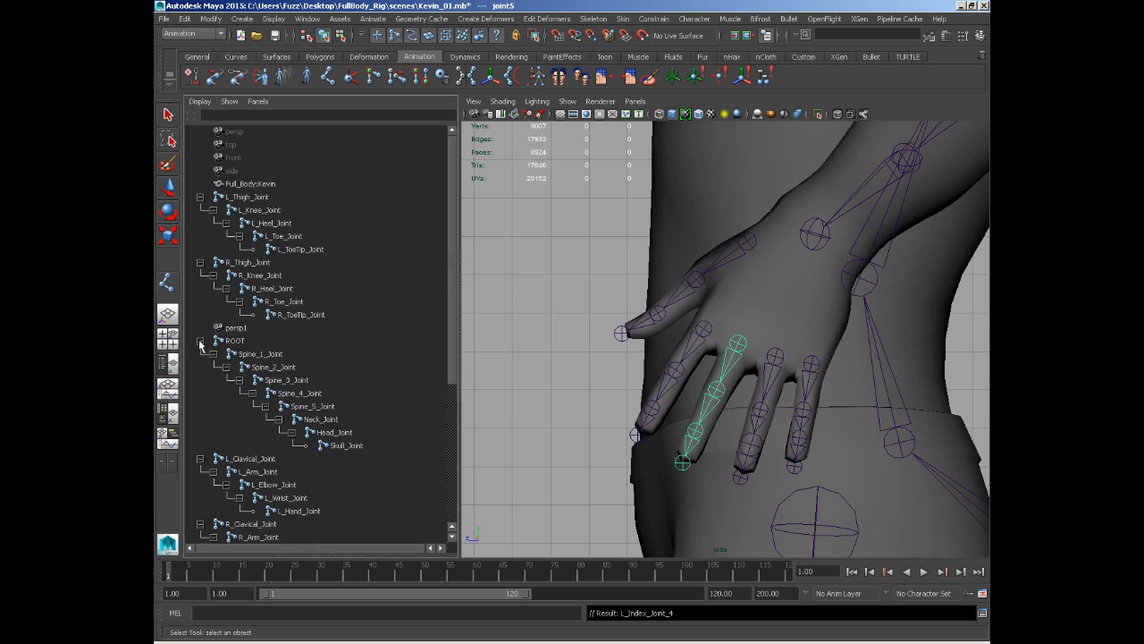
left_click(200, 340)
left_click(201, 341)
left_click(200, 340)
left_click(200, 341)
scroll(204, 351, "down", 5)
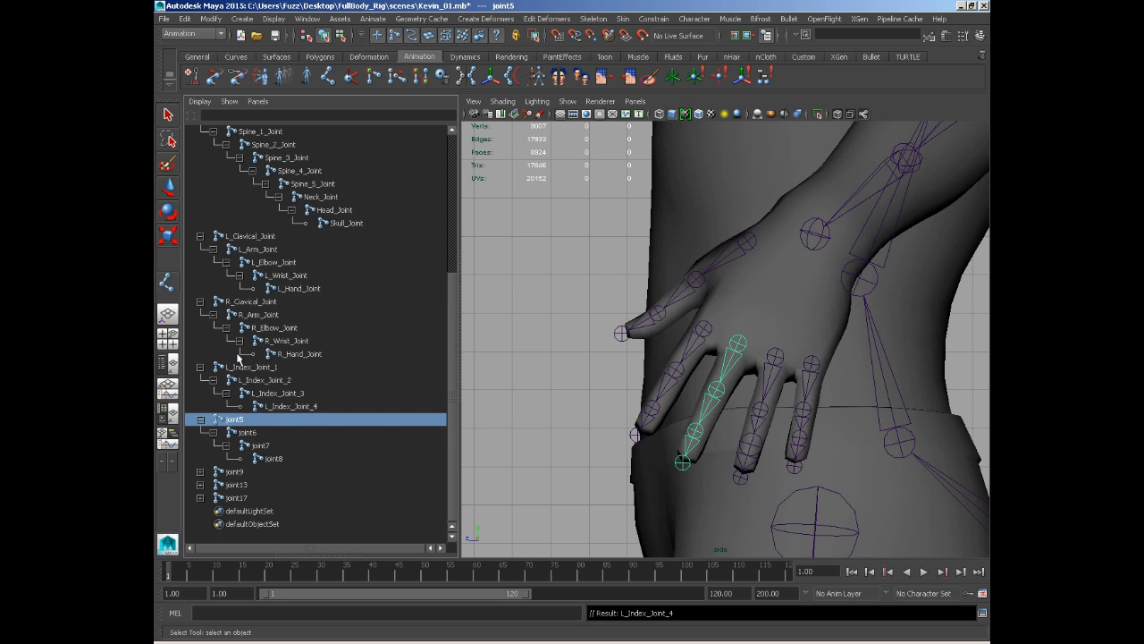
Step: Rename the middle finger's knuckle joint L_Middle_Joint_1 and copy that name for reuse
double_click(235, 420)
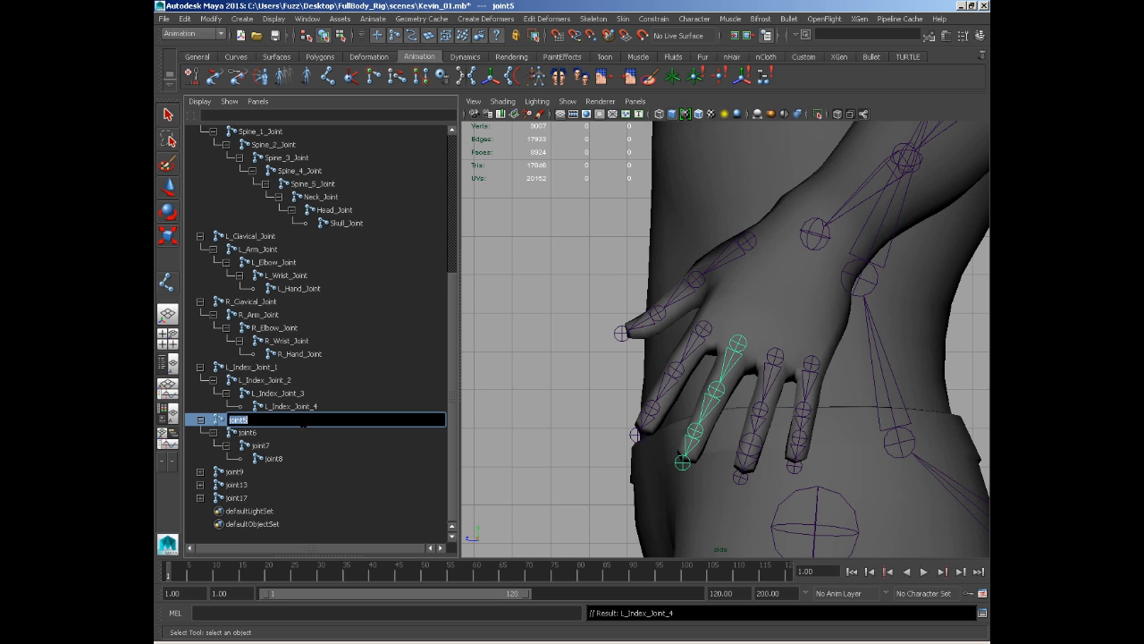
key("Caps_Lock")
type("L_Mi")
key("BackSpace")
type("iddle_Joint_1")
key("shift+Left")
key("shift+Left")
key("shift+Left")
key("shift+Left")
key("shift+Left")
key("shift+Left")
key("shift+Left")
key("shift+Left")
key("shift+Left")
key("shift+Left")
key("shift+Left")
key("shift+Left")
key("shift+Left")
key("shift+Left")
key("shift+Left")
key("shift+Left")
key("ctrl+c")
Step: Rename the middle finger's remaining joints, in order towards the tip, L_Middle_Joint_2, L_Middle_Joint_3 and L_Middle_Joint_4
double_click(259, 433)
key("ctrl+v")
key("BackSpace")
type("2")
key("Return")
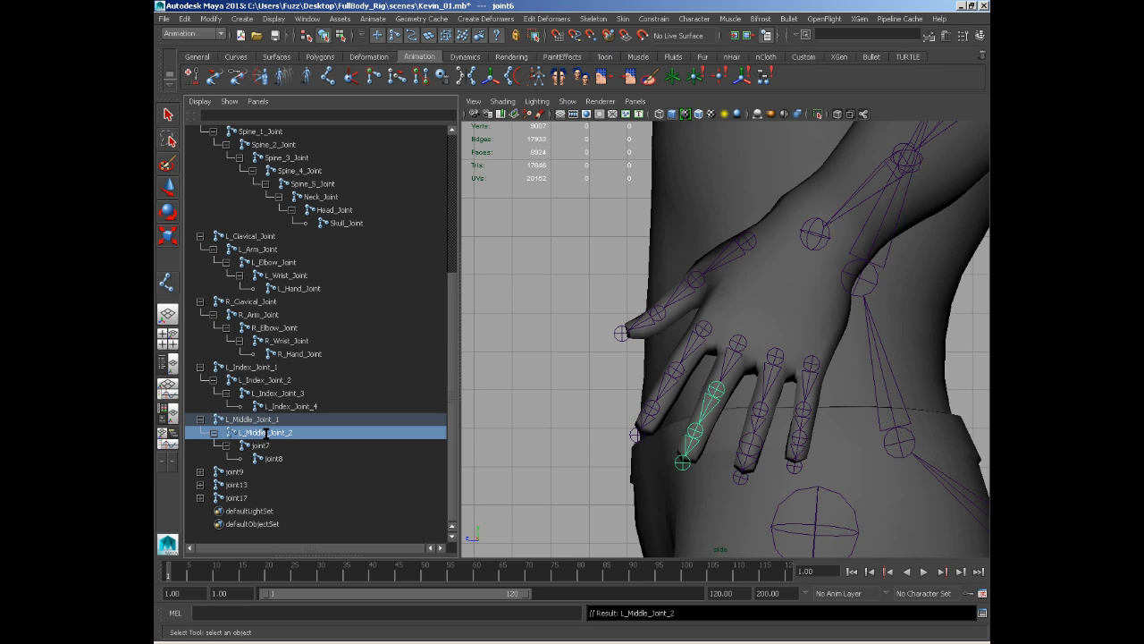
double_click(260, 445)
key("ctrl+v")
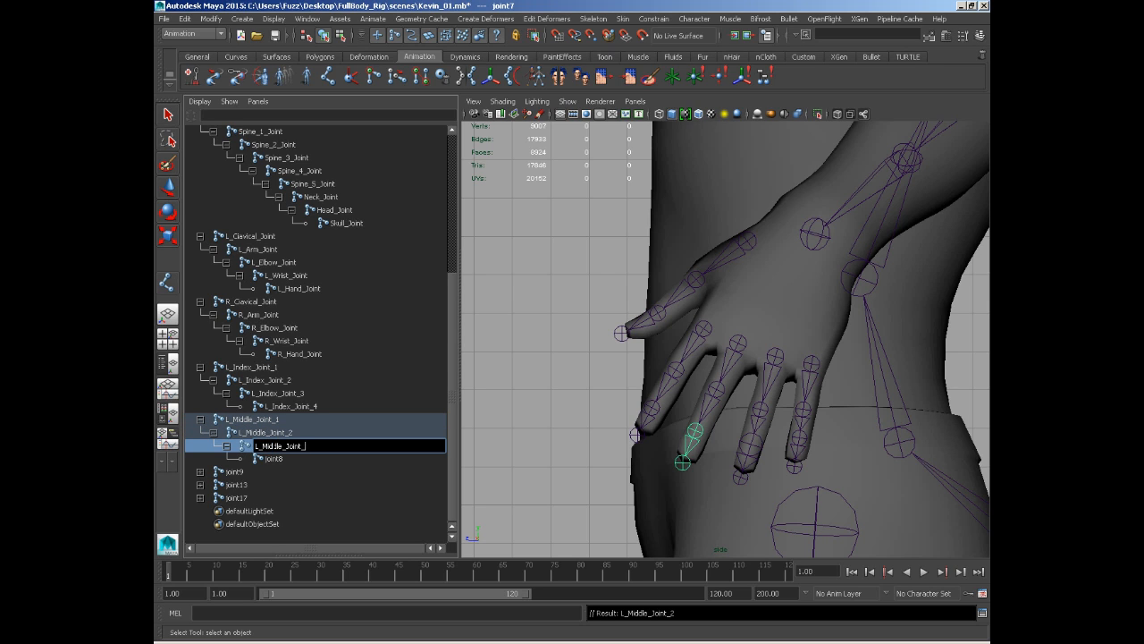
type("3")
key("Return")
double_click(273, 458)
key("ctrl+v")
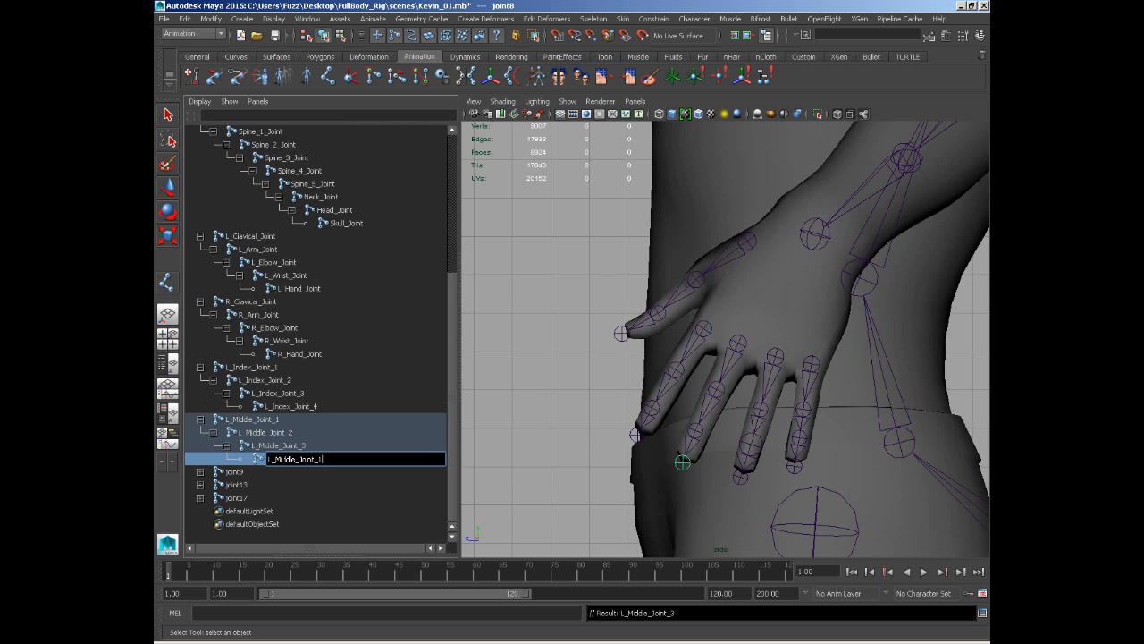
key("BackSpace")
type("4")
key("Return")
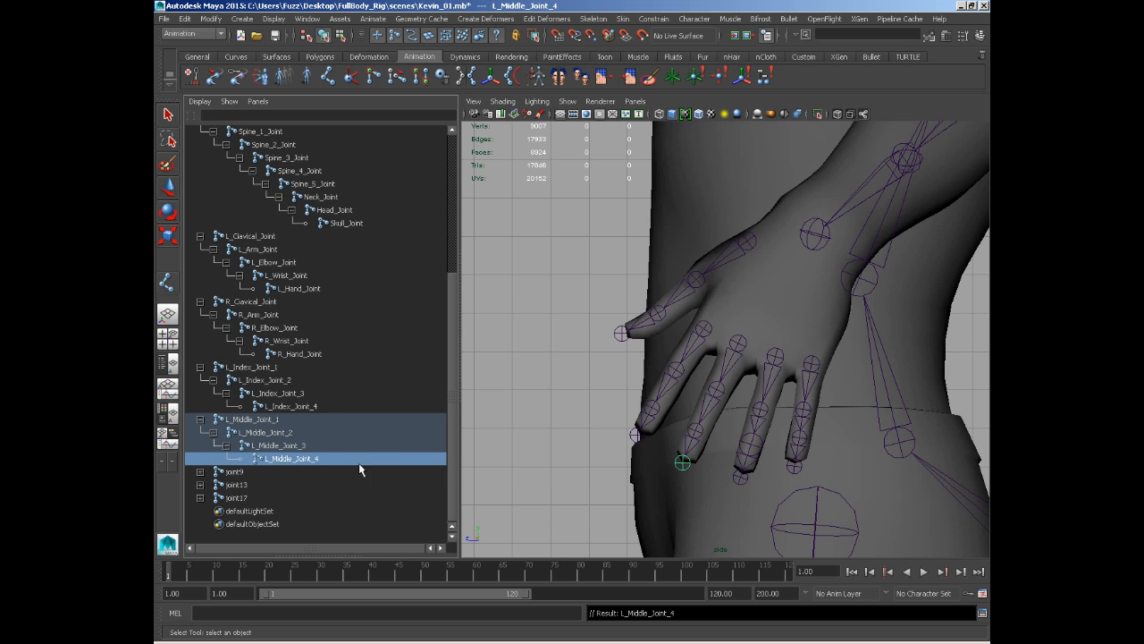
Step: Expand the ring finger's chain in the hierarchy, rename its knuckle joint L_Ring_Joint_1 and copy that name for reuse
left_click(245, 474)
left_click(200, 473)
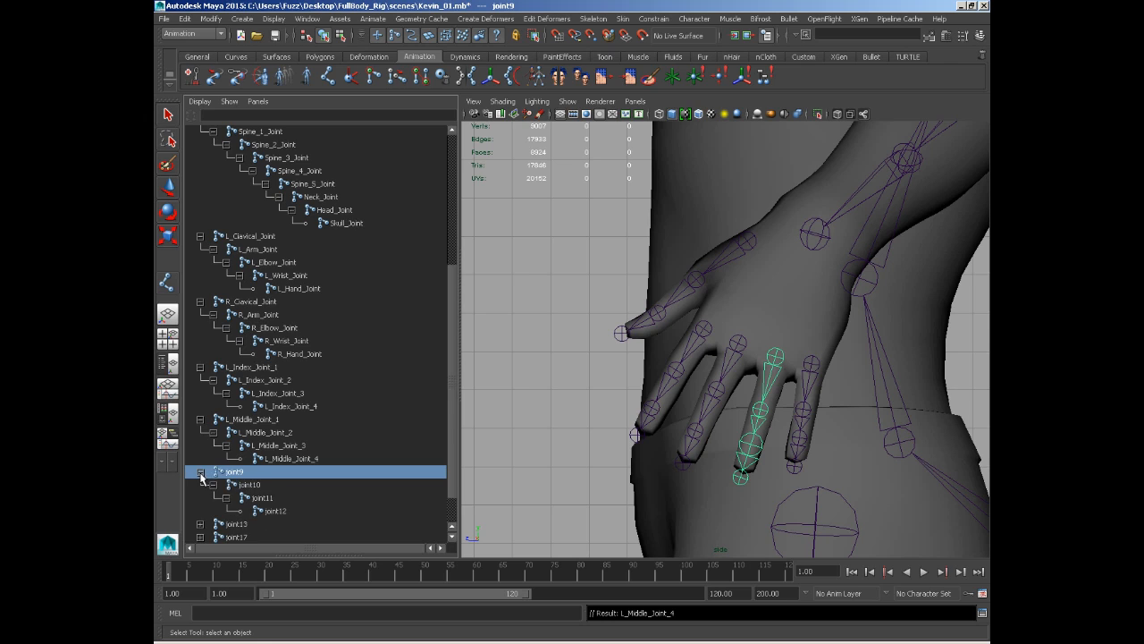
double_click(230, 477)
key("Caps_Lock")
key("BackSpace")
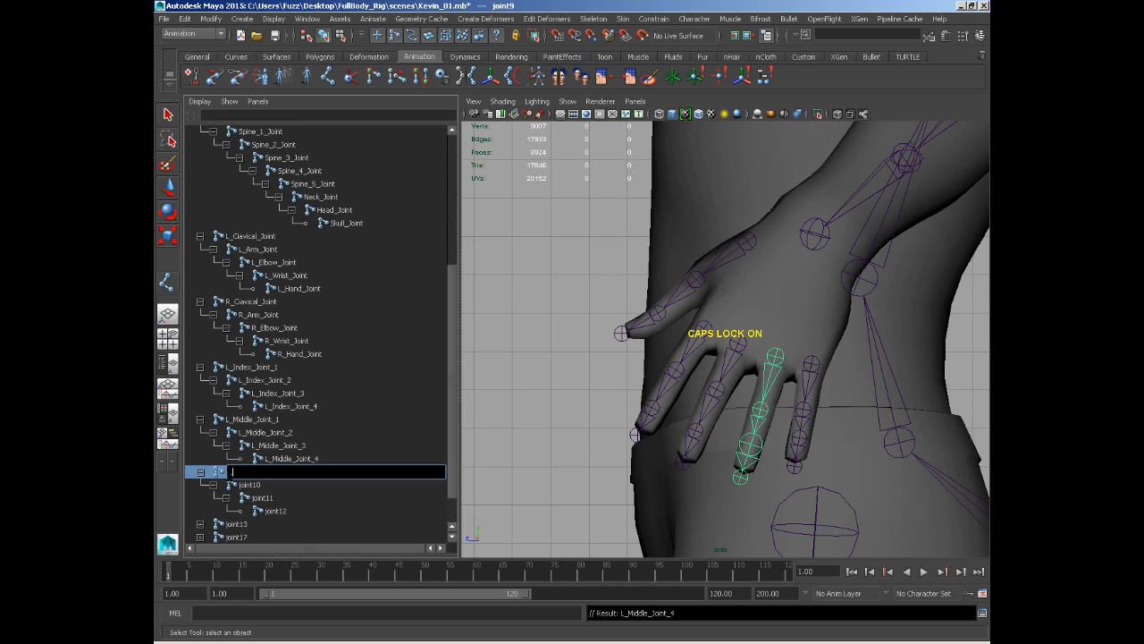
type("_Ring_")
key("BackSpace")
key("Caps_Lock")
key("Caps_Lock")
key("Caps_Lock")
type("ing_J")
key("Caps_Lock")
type("o")
key("Caps_Lock")
type("1")
key("shift+Left")
key("shift+Left")
key("shift+Left")
key("shift+Left")
key("shift+Left")
key("shift+Left")
key("shift+Left")
key("shift+Left")
key("shift+Left")
key("shift+Left")
key("shift+Left")
key("shift+Left")
key("shift+Left")
key("shift+Left")
key("ctrl+c")
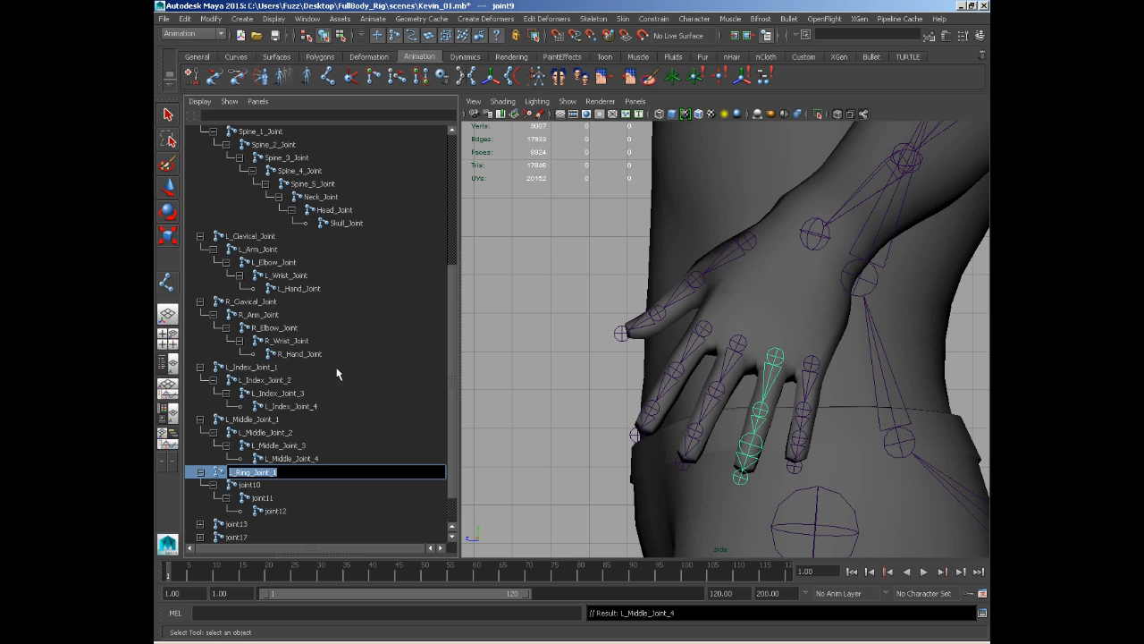
Step: Rename the ring finger's remaining joints, in order towards the tip, L_Ring_Joint_2, L_Ring_Joint_3 and L_Ring_Joint_4
double_click(250, 485)
key("ctrl+v")
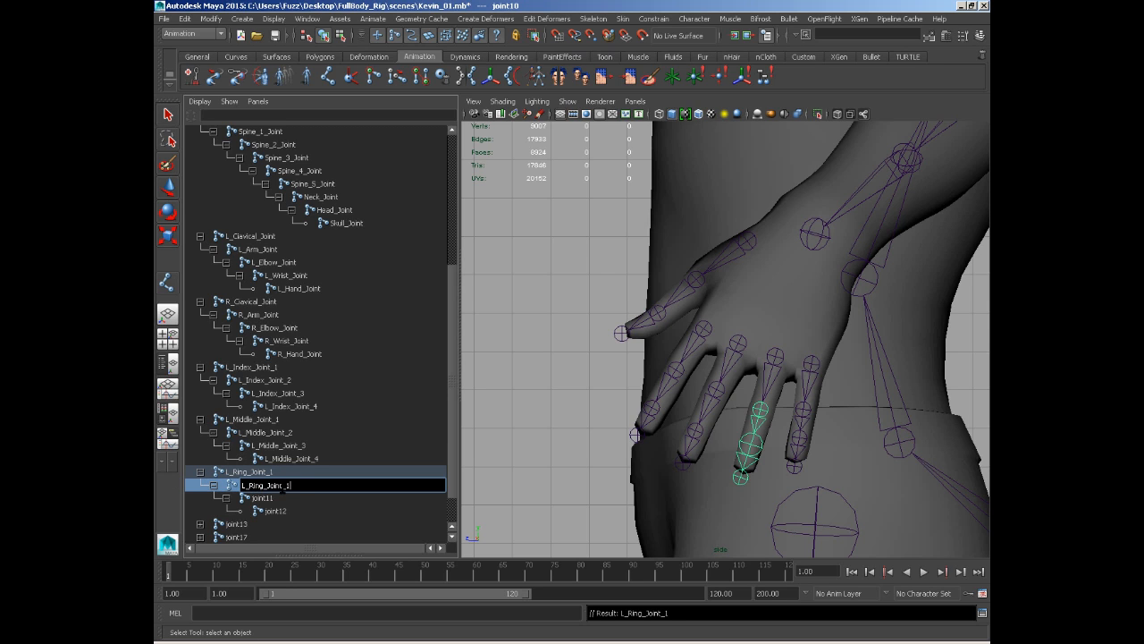
double_click(268, 499)
key("ctrl+v")
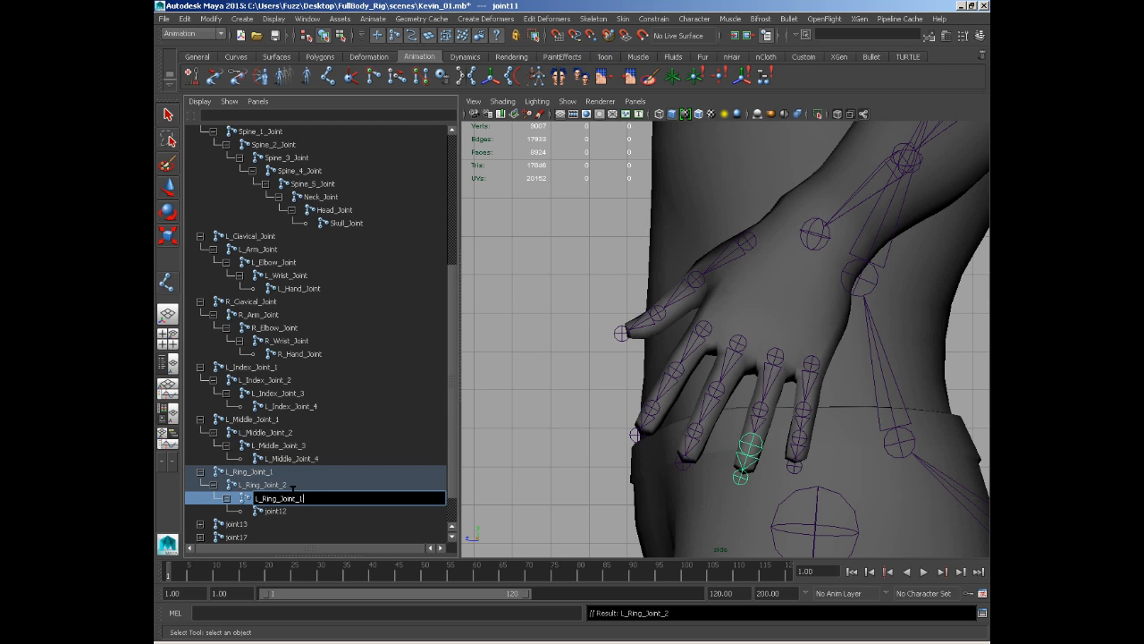
type("3")
left_click(278, 523)
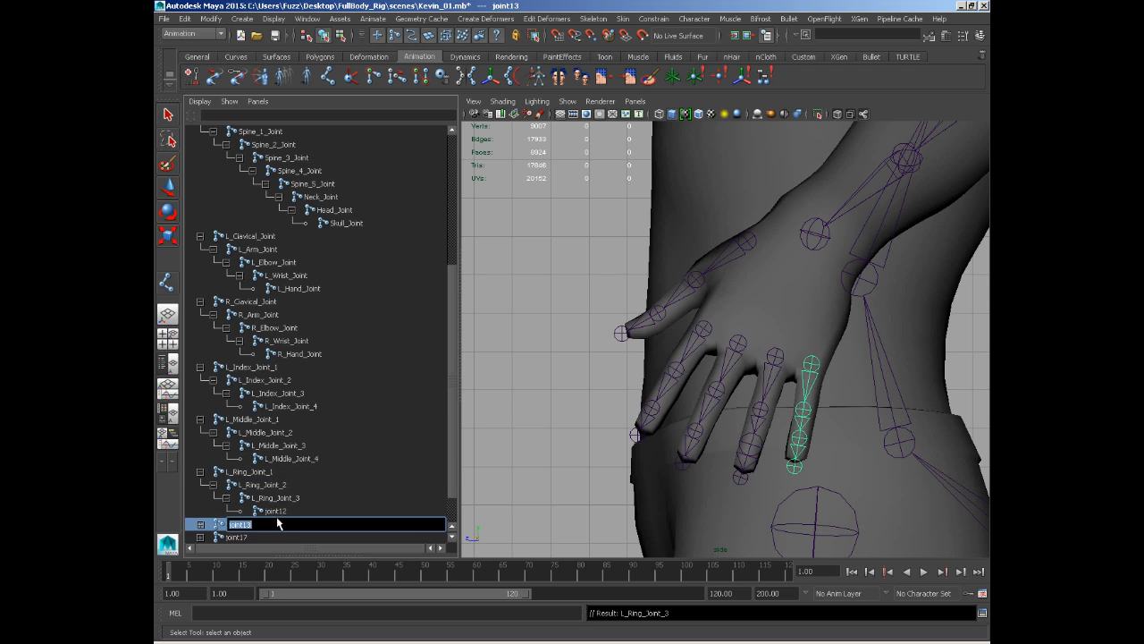
left_click(280, 513)
double_click(279, 512)
key("ctrl+v")
key("BackSpace")
type("4")
key("Return")
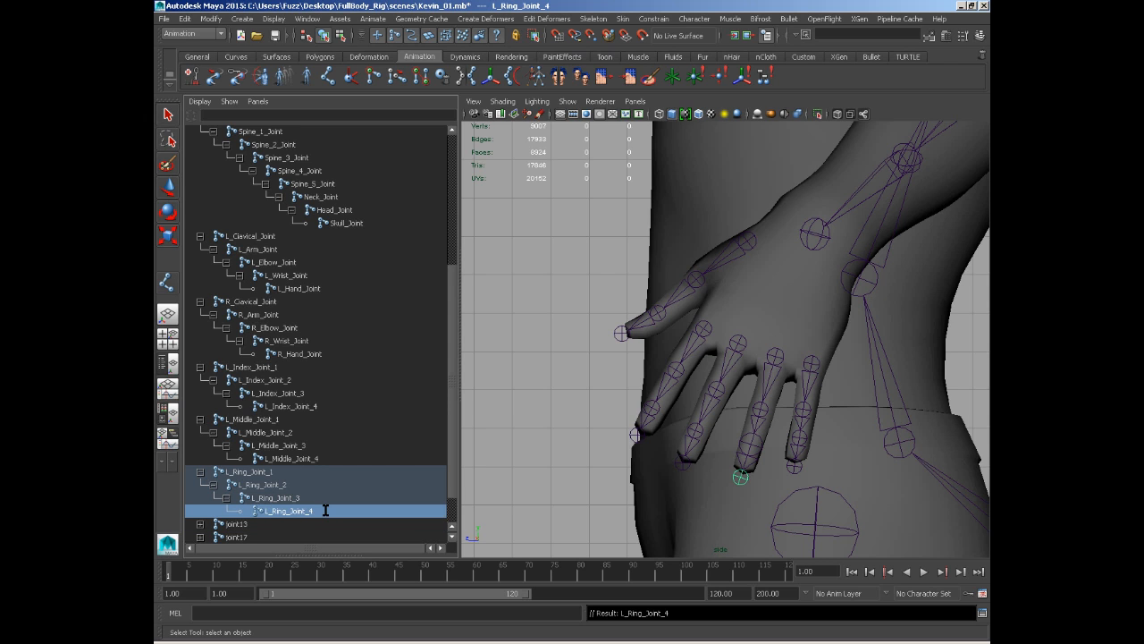
Step: Expand the pinky's joint chain in the hierarchy, rename its knuckle joint L_Pinky_Joint_1 and copy that name for reuse
scroll(305, 516, "down", 1)
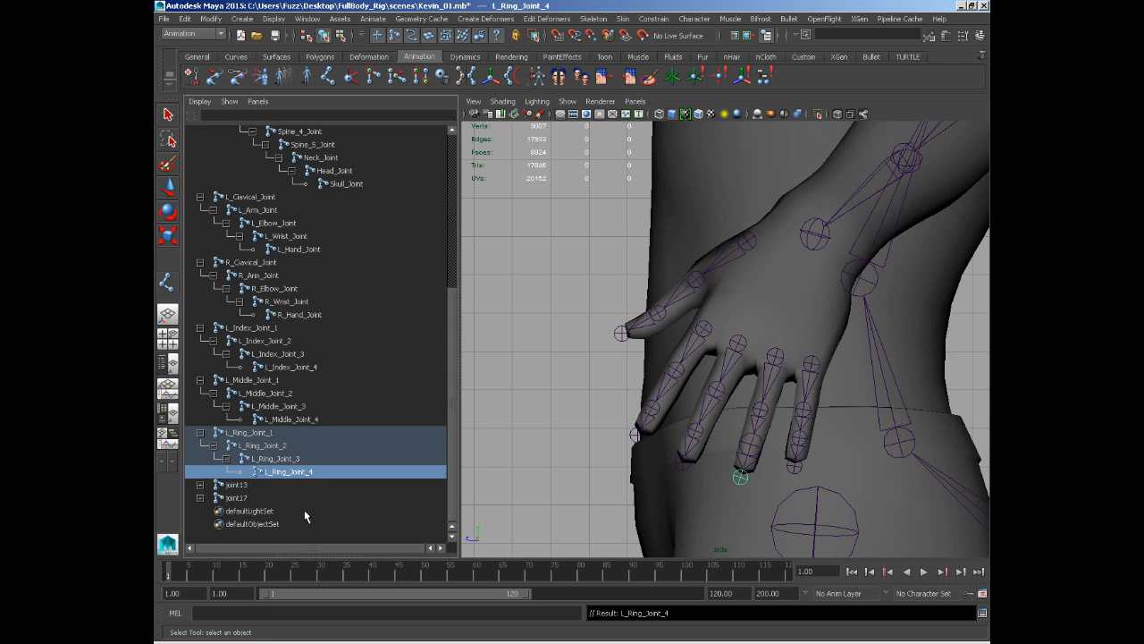
left_click(231, 486)
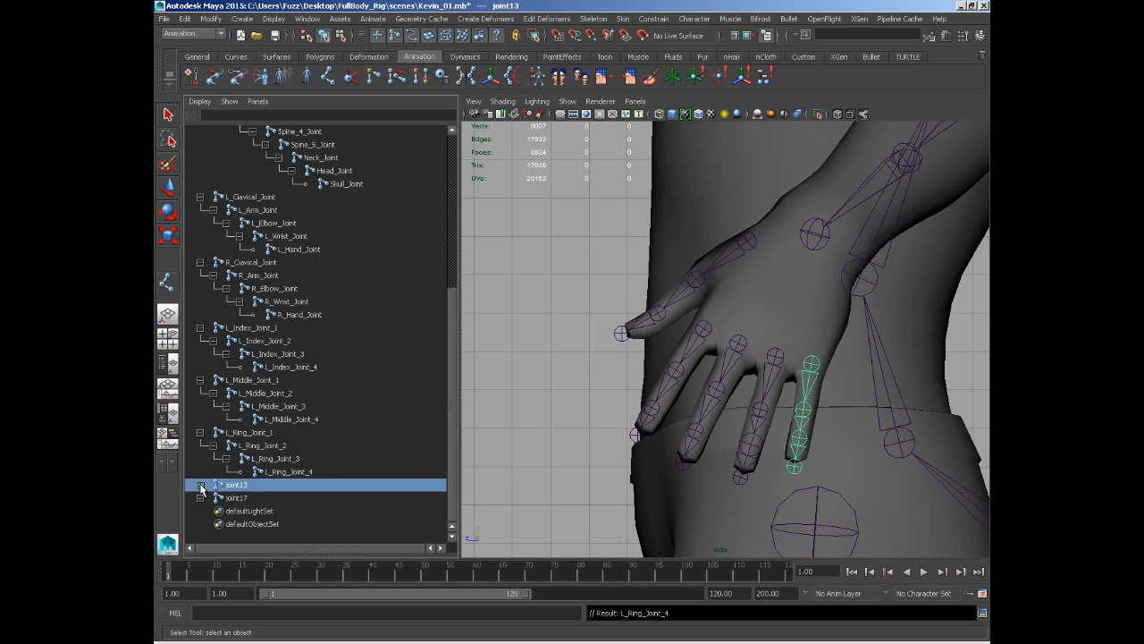
left_click(201, 484)
double_click(235, 484)
key("Caps_Lock")
type("L_")
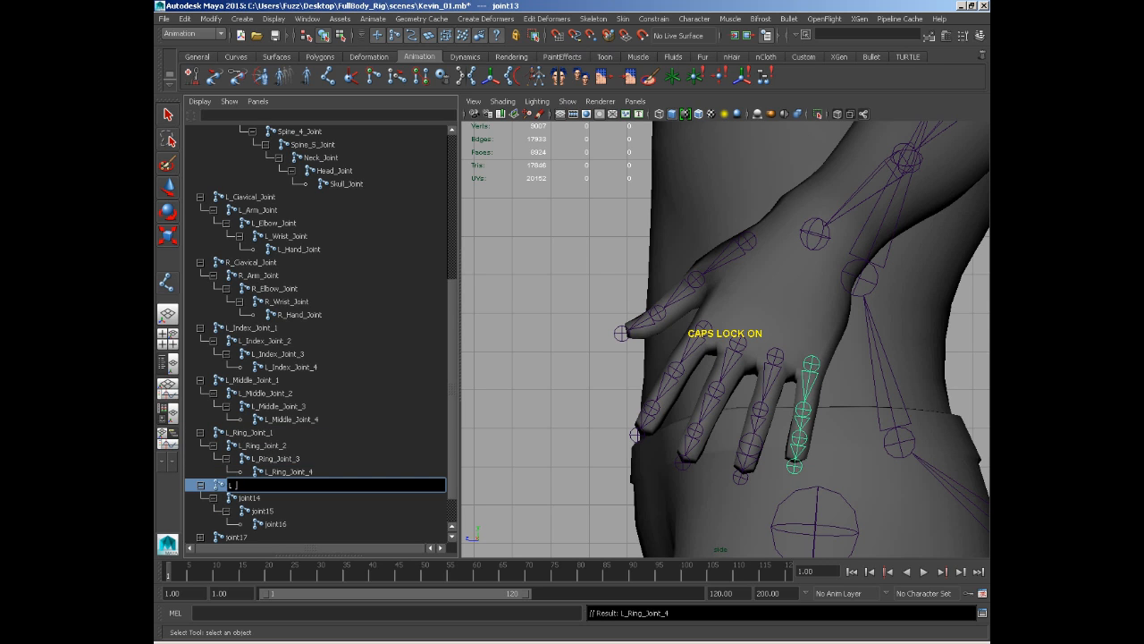
type("P")
key("Caps_Lock")
type("inky_Joint_1")
left_click_drag(270, 484, 231, 485)
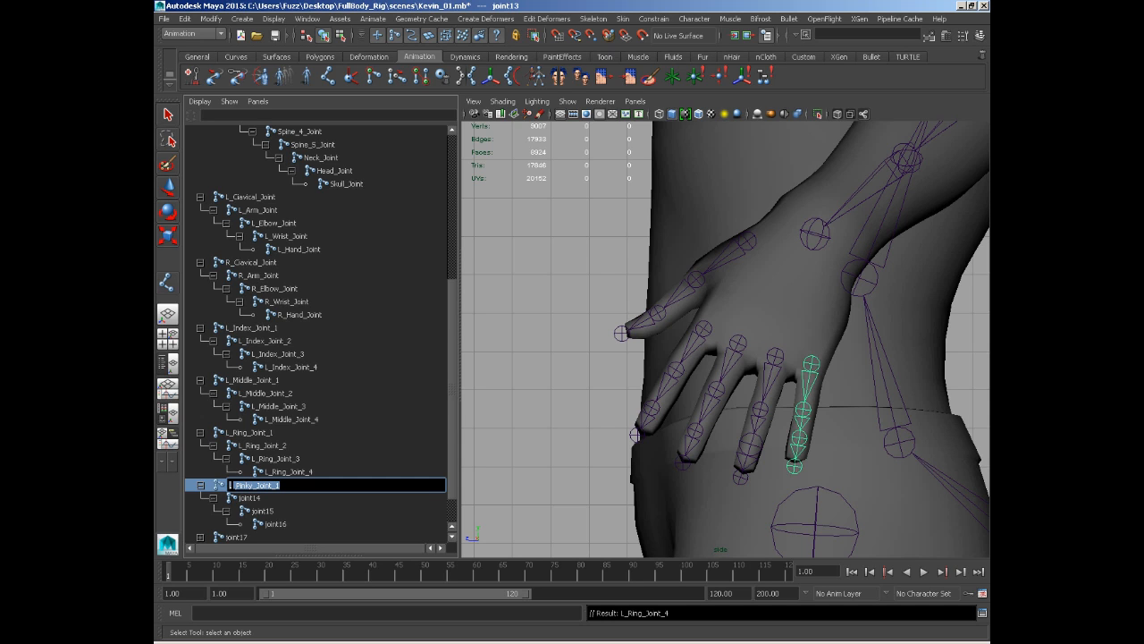
key("ctrl+c")
Step: Rename the pinky's remaining joints, in order towards the tip, L_Pinky_Joint_2, L_Pinky_Joint_3 and L_Pinky_Joint_4
double_click(250, 498)
key("ctrl+v")
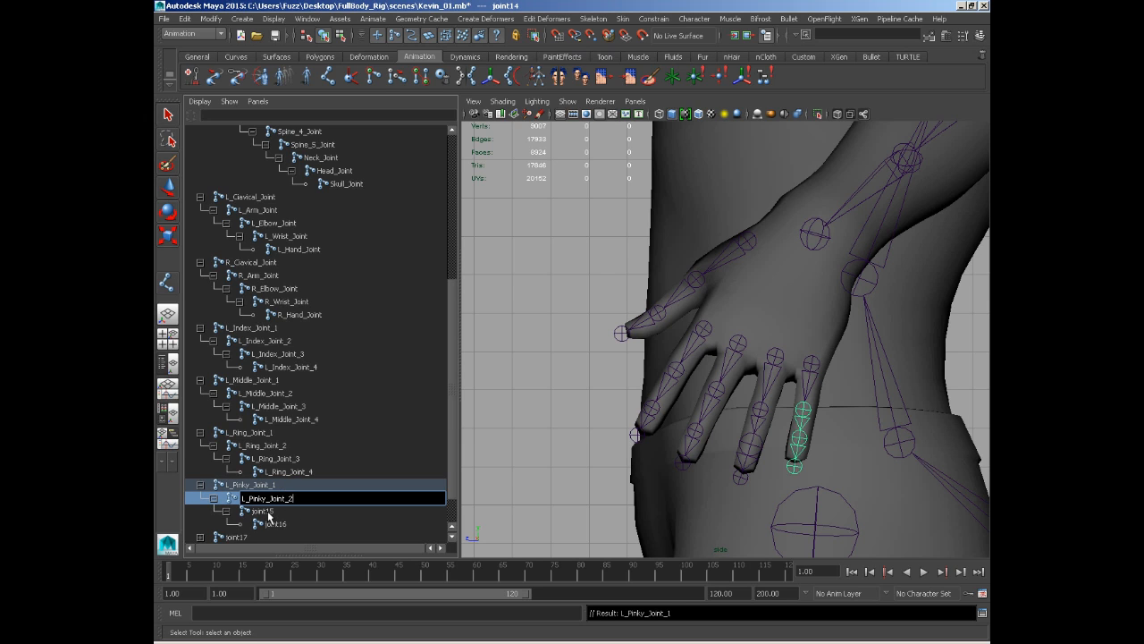
double_click(268, 512)
key("ctrl+v")
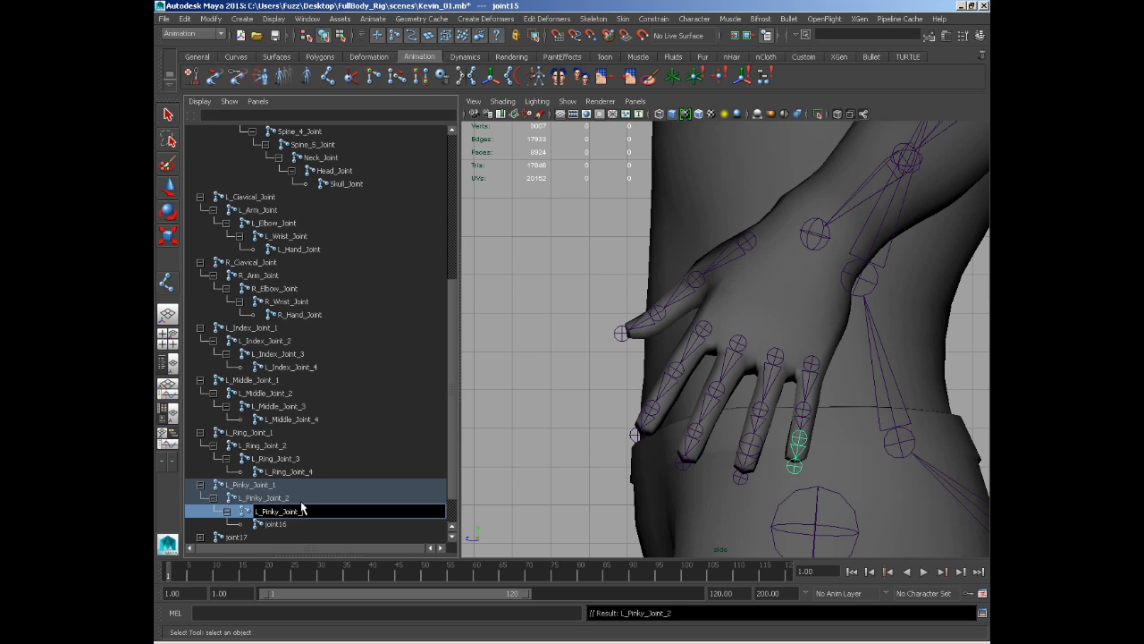
key("BackSpace")
type("3")
key("Return")
double_click(279, 523)
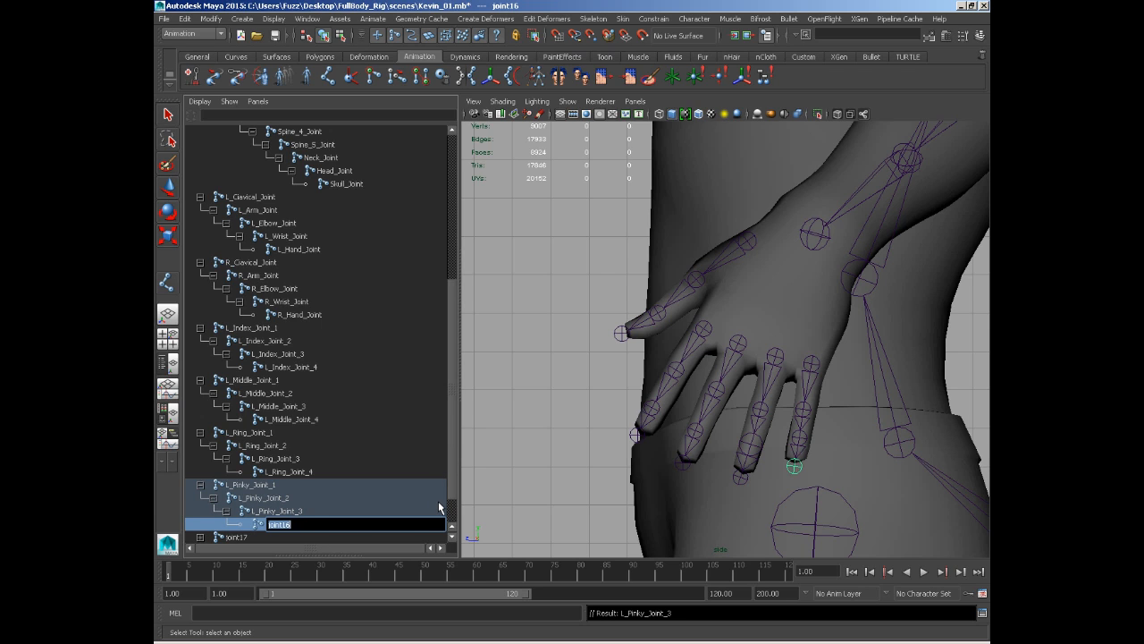
key("ctrl+v")
type("4")
key("Return")
Step: Expand the thumb's joint chain in the hierarchy, rename its base joint L_Thumb_Joint_1 and copy that name for reuse
scroll(397, 473, "down", 1)
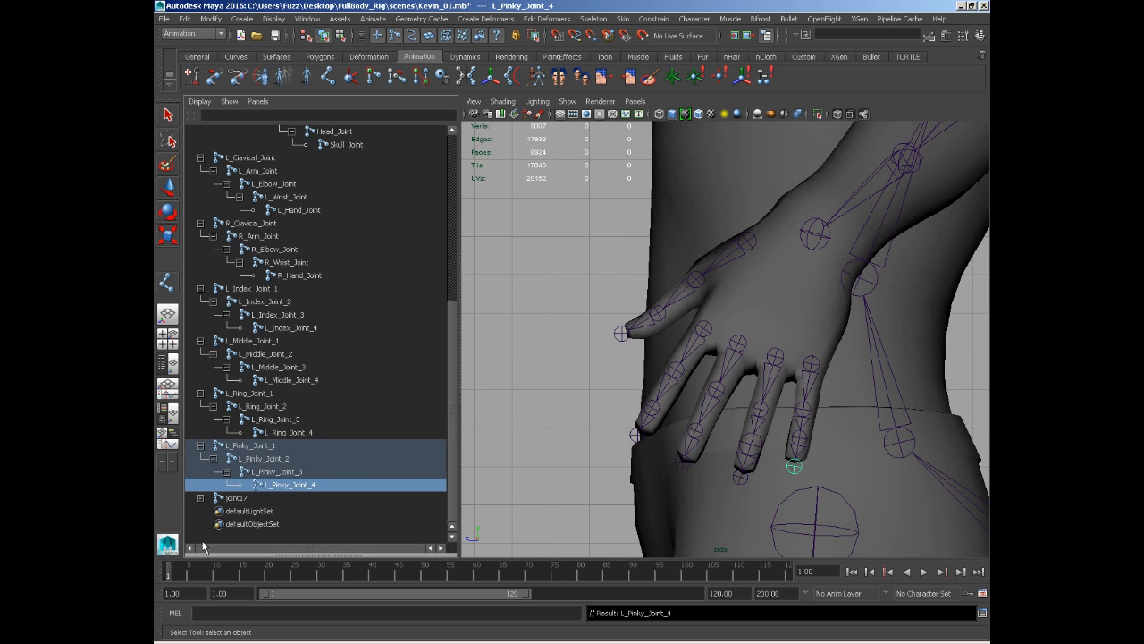
left_click(209, 499)
left_click(201, 499)
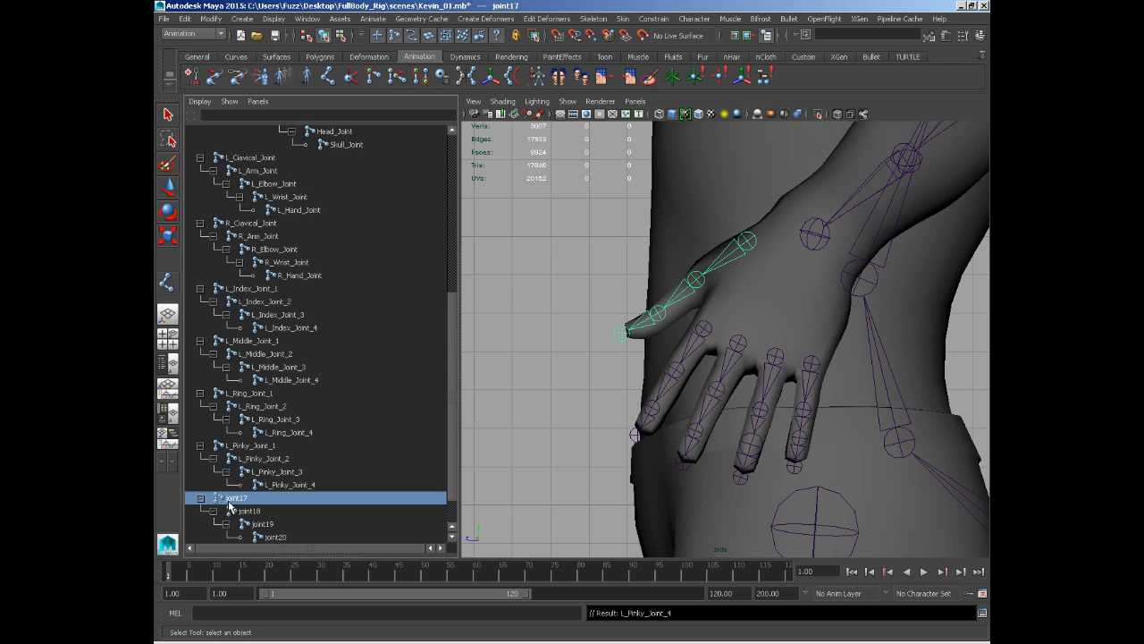
double_click(234, 498)
key("BackSpace")
key("Caps_Lock")
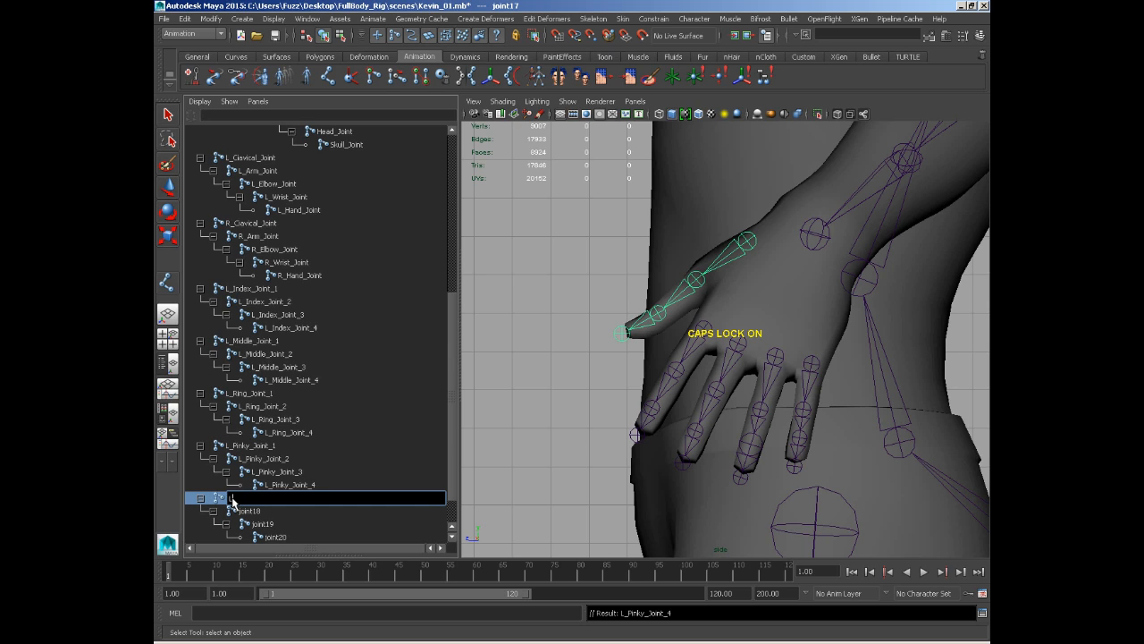
type("L")
key("Return")
double_click(230, 500)
type("_thu")
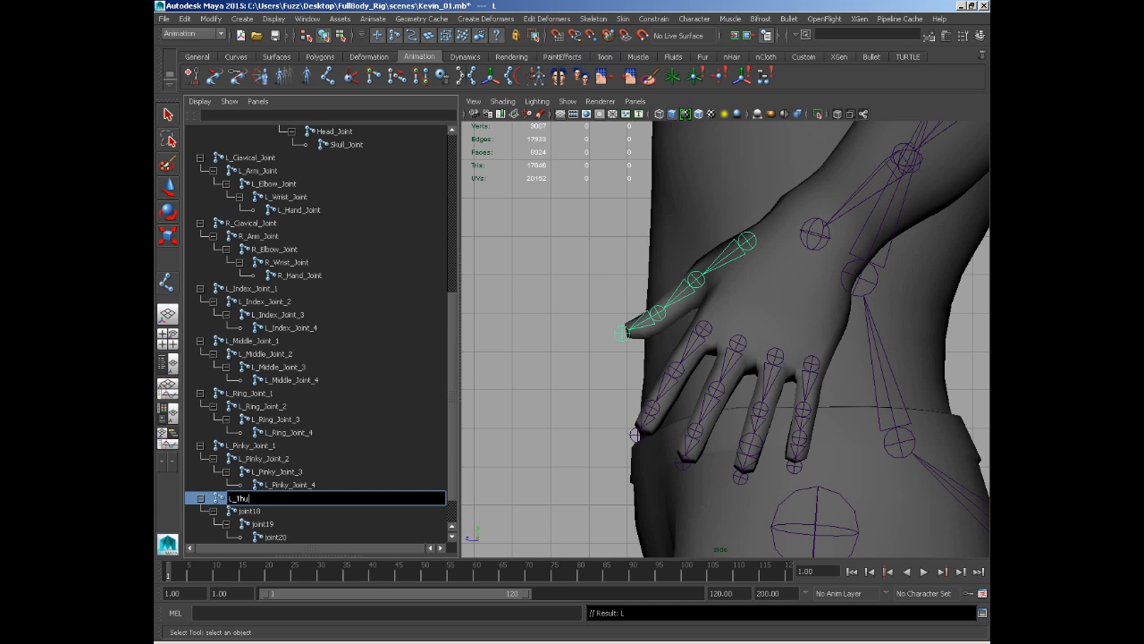
type("mb_")
key("Caps_Lock")
type("J")
key("Caps_Lock")
type("oint_1")
key("ctrl+a")
Step: Rename the thumb's remaining joints, in order towards the tip, L_Thumb_Joint_2, L_Thumb_Joint_3 and L_Thumb_Joint_4
double_click(255, 511)
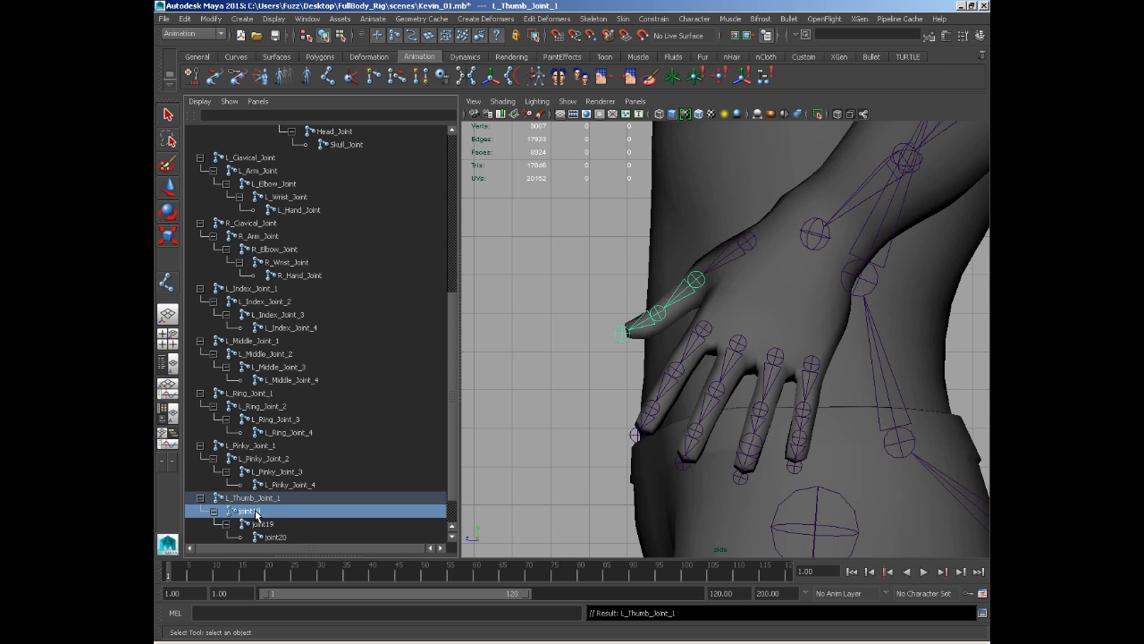
key("ctrl+v")
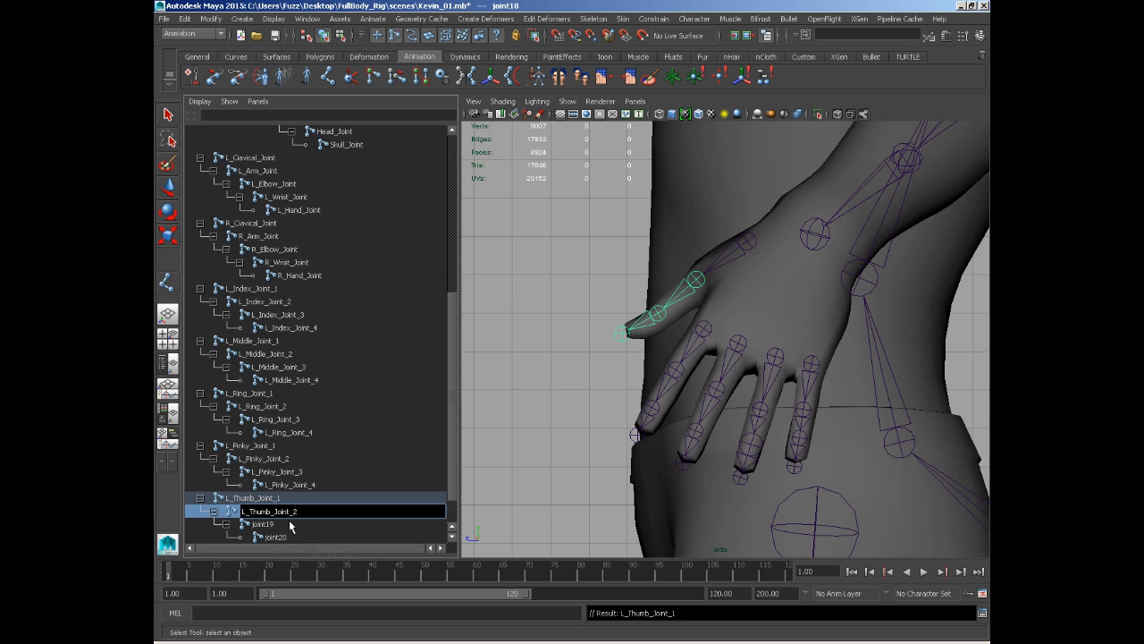
double_click(266, 525)
key("ctrl+v")
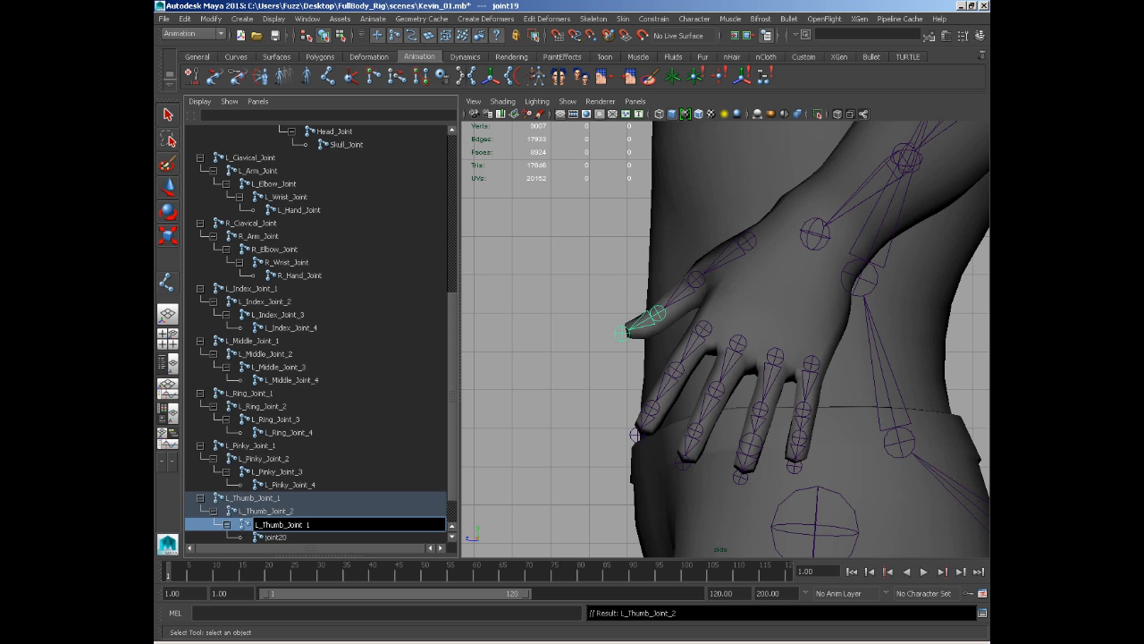
double_click(277, 536)
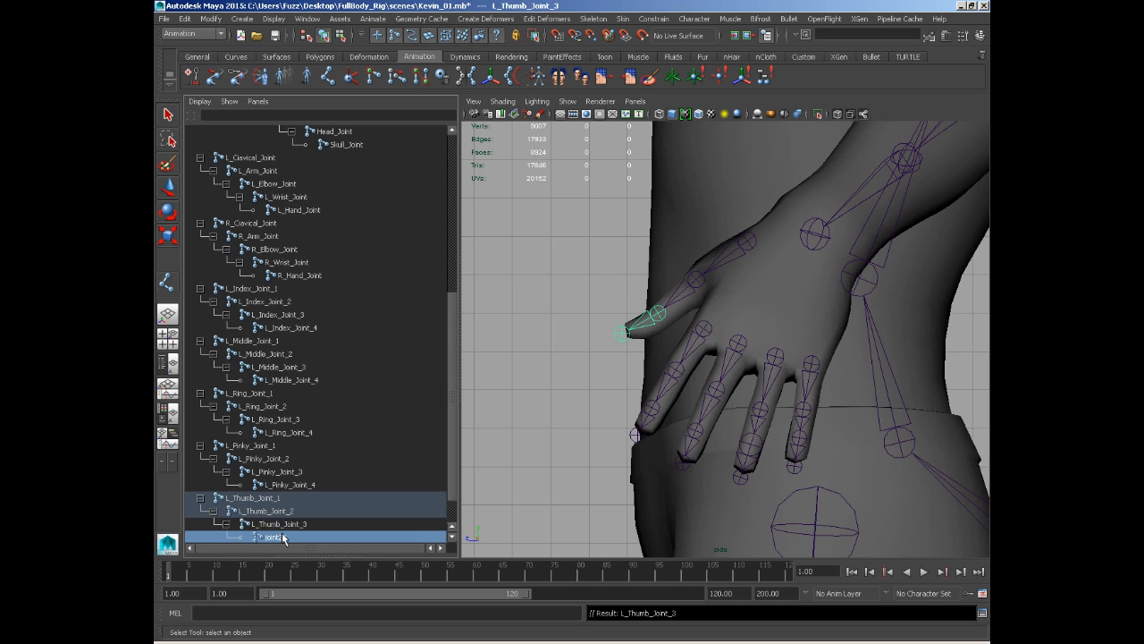
key("ctrl+v")
key("Return")
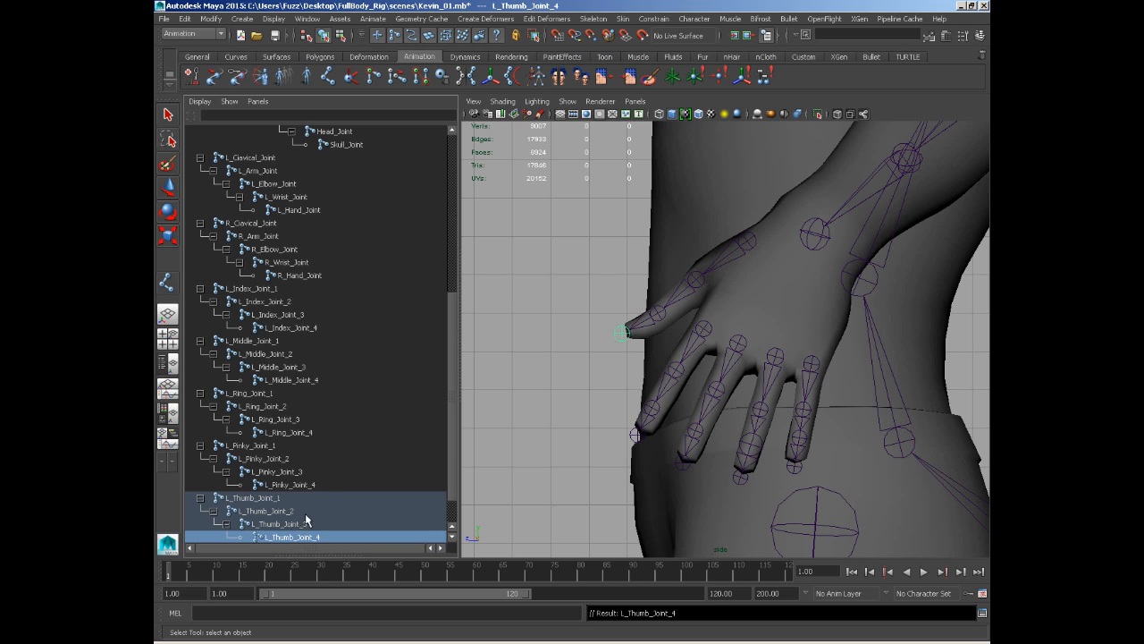
Step: Review the names of all finger and thumb joints and the rest of the skeleton hierarchy
scroll(305, 518, "up", 2)
scroll(677, 383, "up", 5)
scroll(296, 422, "down", 3)
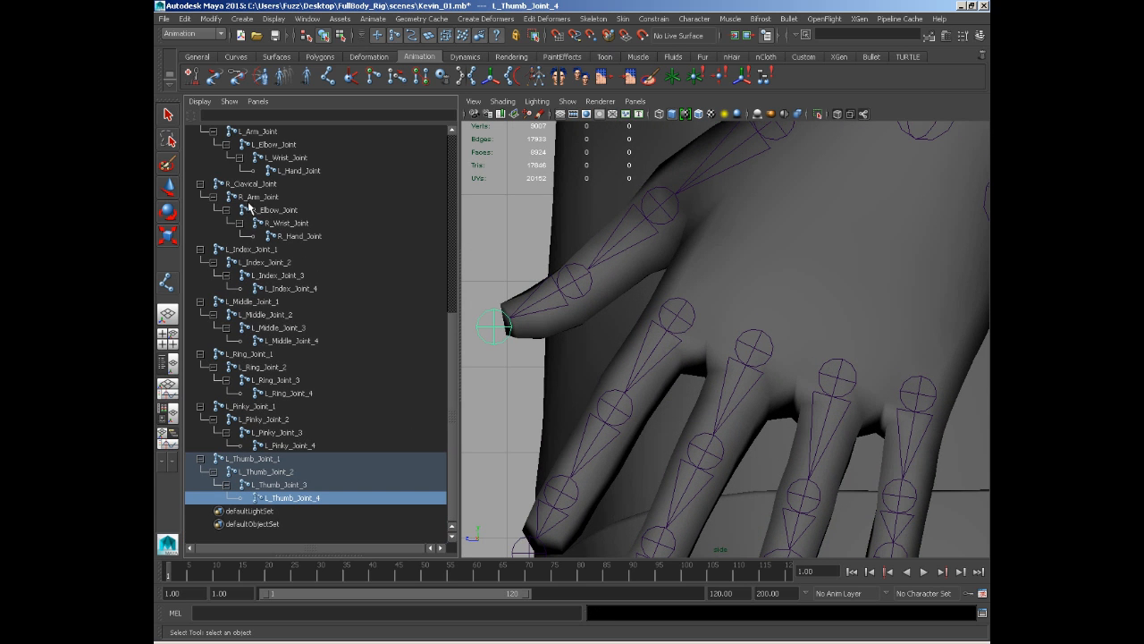
left_click(237, 249)
left_click(274, 493, "shift")
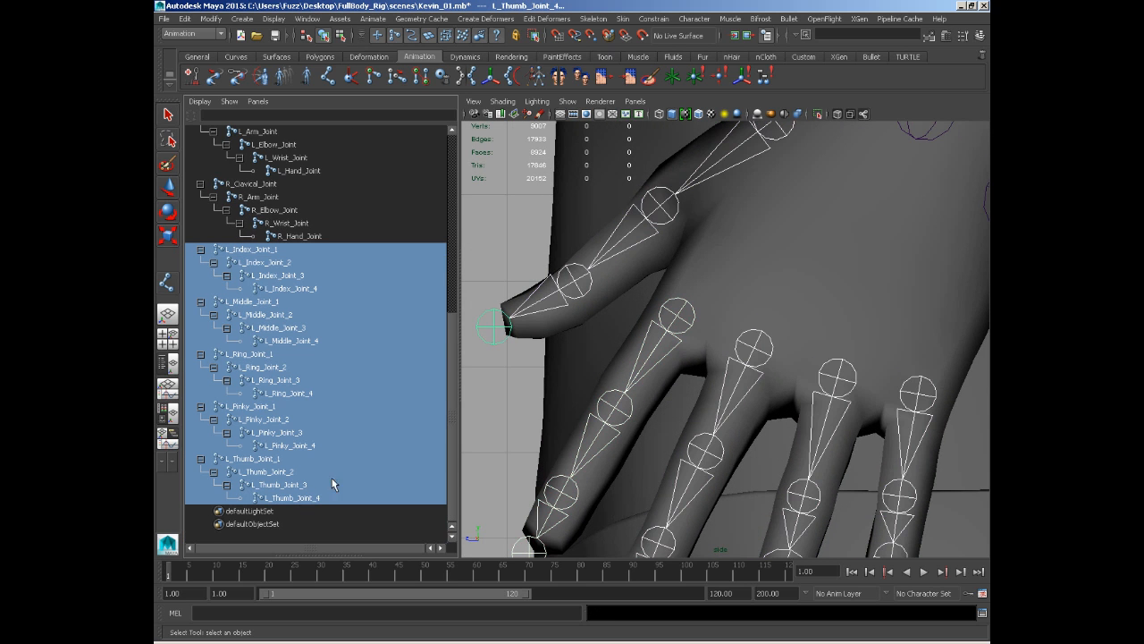
scroll(669, 407, "down", 4)
scroll(638, 348, "up", 2)
scroll(637, 348, "up", 1)
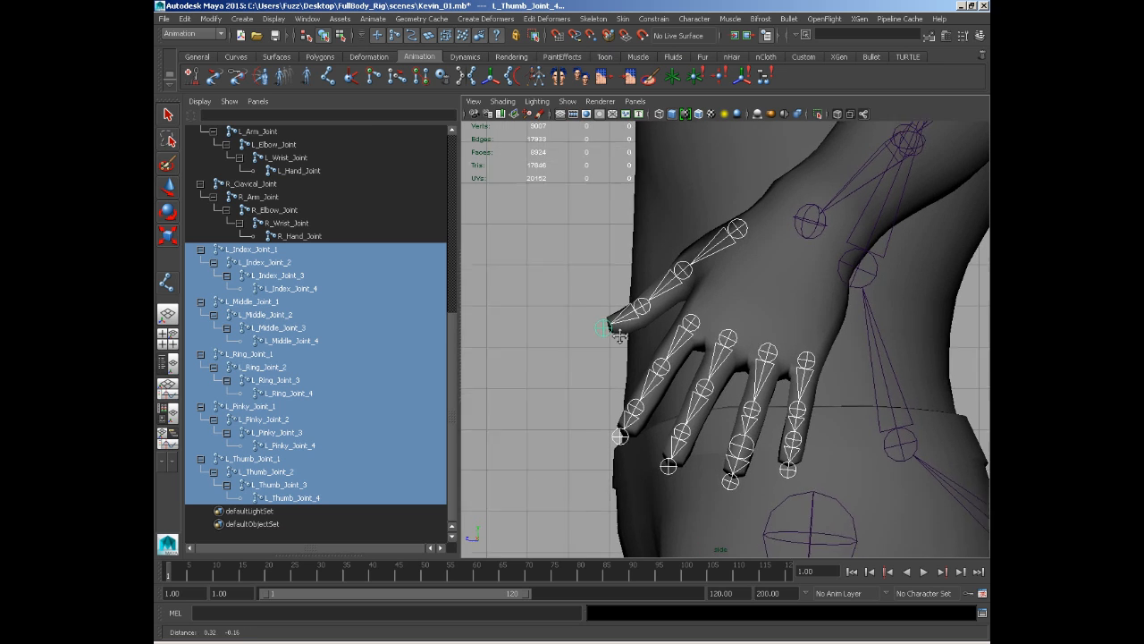
scroll(357, 392, "up", 8)
left_click(357, 392)
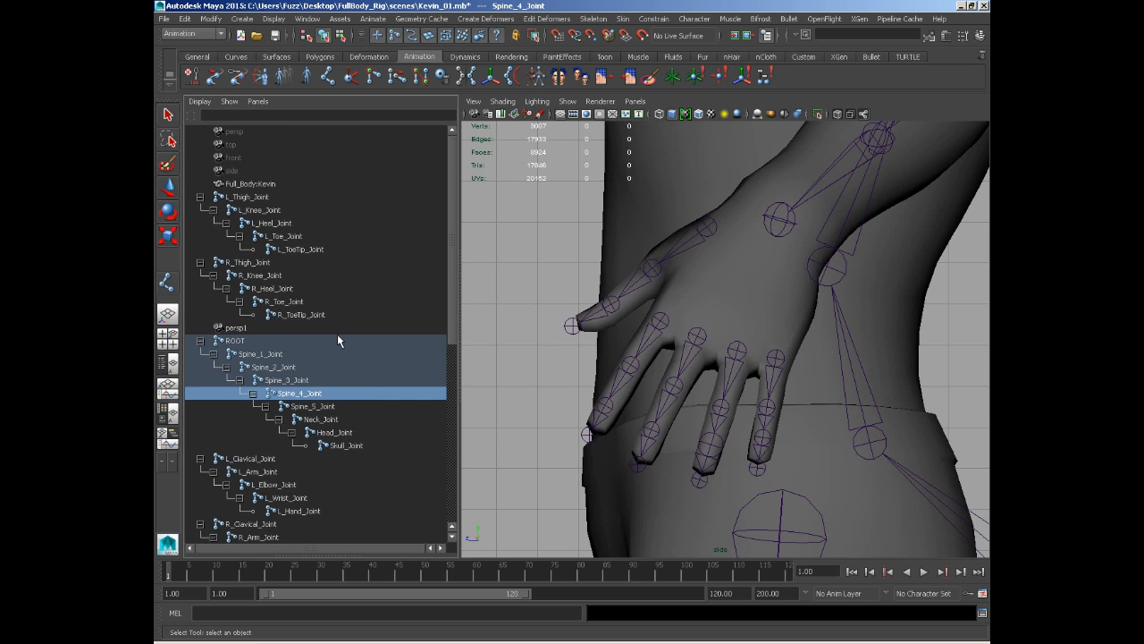
scroll(298, 243, "down", 8)
scroll(293, 273, "up", 8)
left_click(341, 284)
scroll(339, 291, "down", 8)
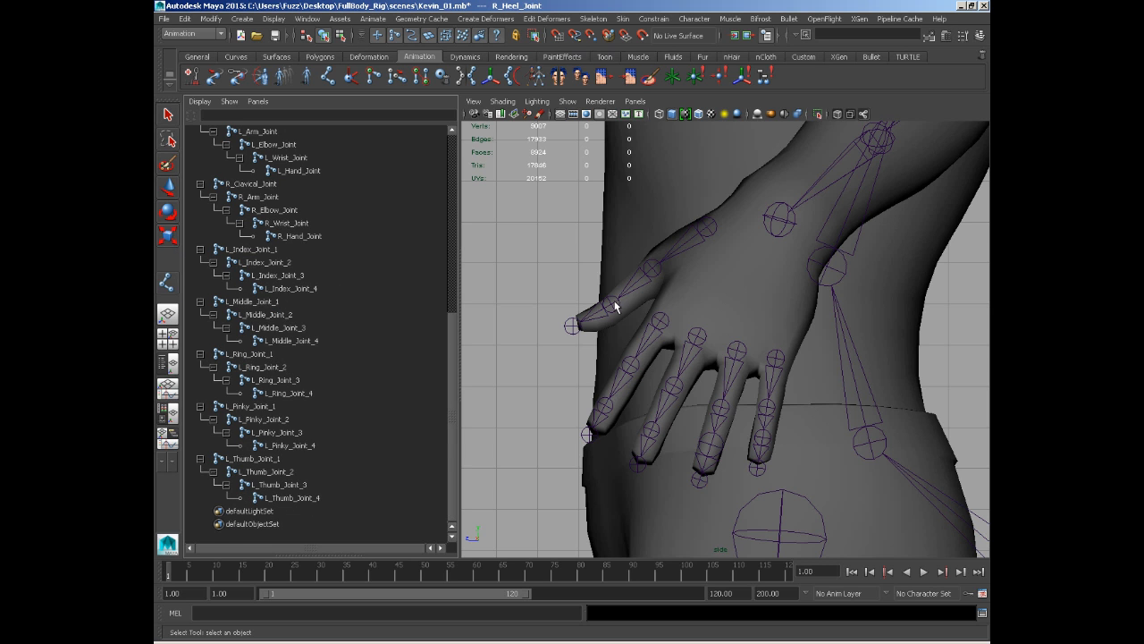
Step: In the perspective view, select the root joints of the thumb, index, middle, ring and pinky chains together
key("space")
left_click_drag(614, 307, 708, 416)
left_click_drag(674, 366, 678, 326, "alt")
key("w")
left_click(606, 258)
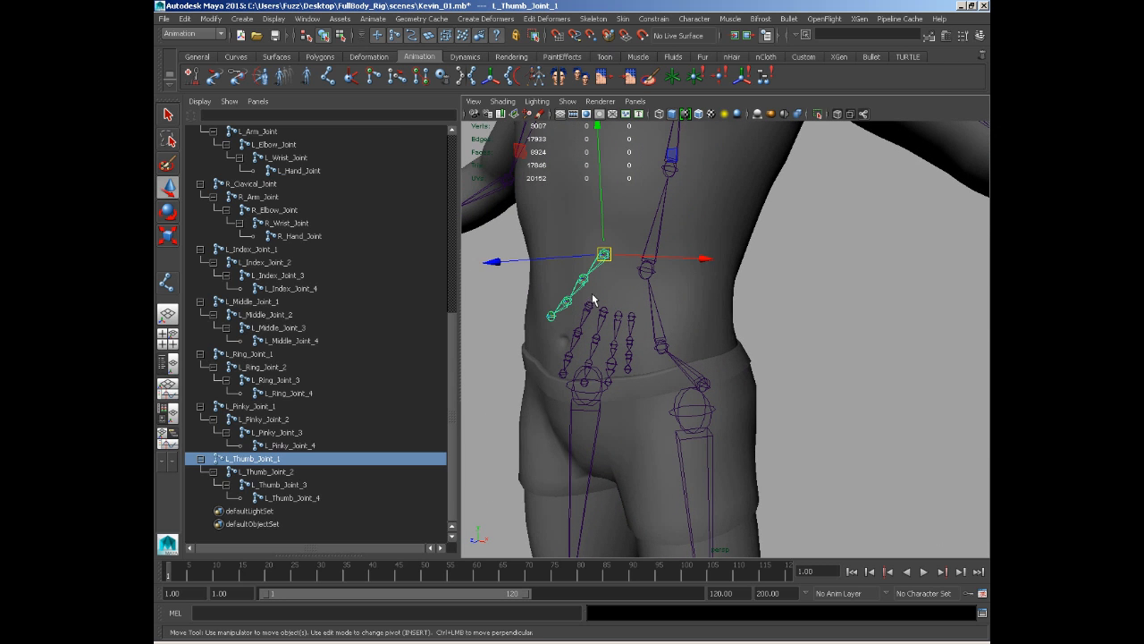
key("q")
left_click(589, 307, "shift")
left_click(604, 311, "shift")
left_click(618, 315, "shift")
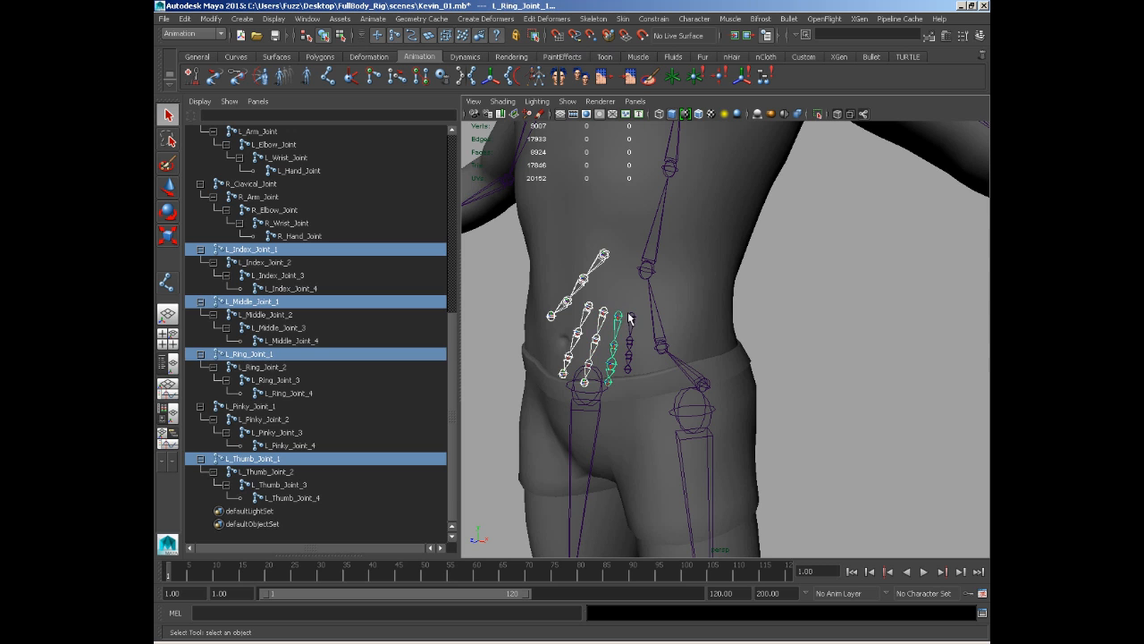
left_click(631, 317, "shift")
Step: Move the five selected chains along the X axis out of the torso towards the left hand, and shrink the move manipulator
left_click_drag(636, 322, 609, 332, "alt")
key("w")
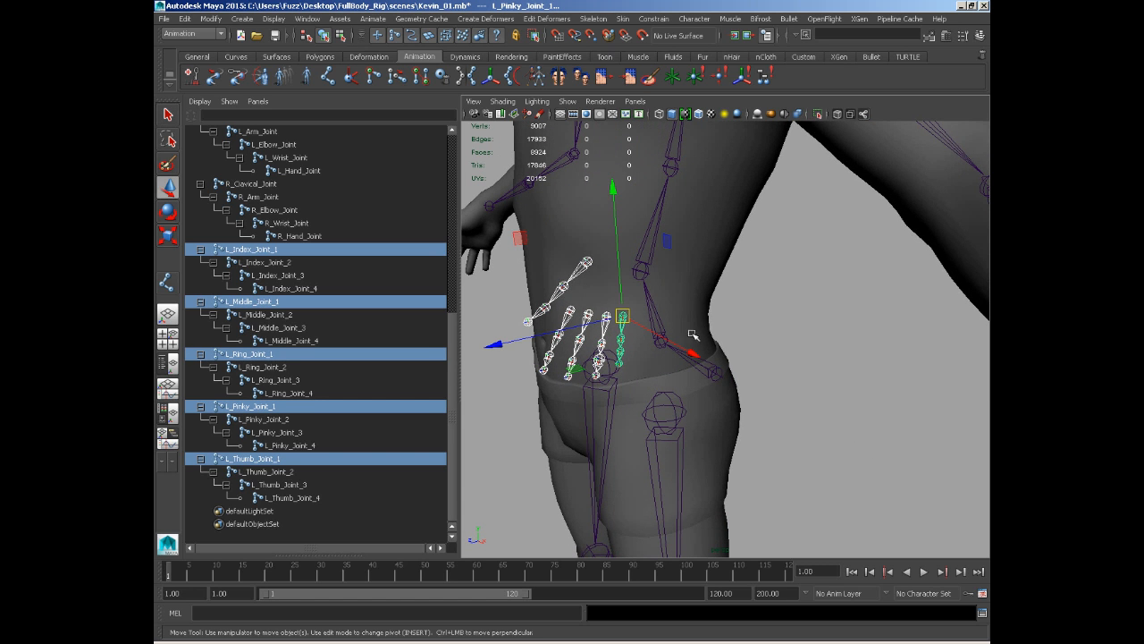
left_click_drag(694, 335, 646, 309, "alt")
middle_click_drag(646, 309, 631, 317, "alt")
left_click_drag(631, 317, 659, 317)
left_click_drag(759, 329, 814, 339)
middle_click_drag(814, 340, 766, 337, "alt")
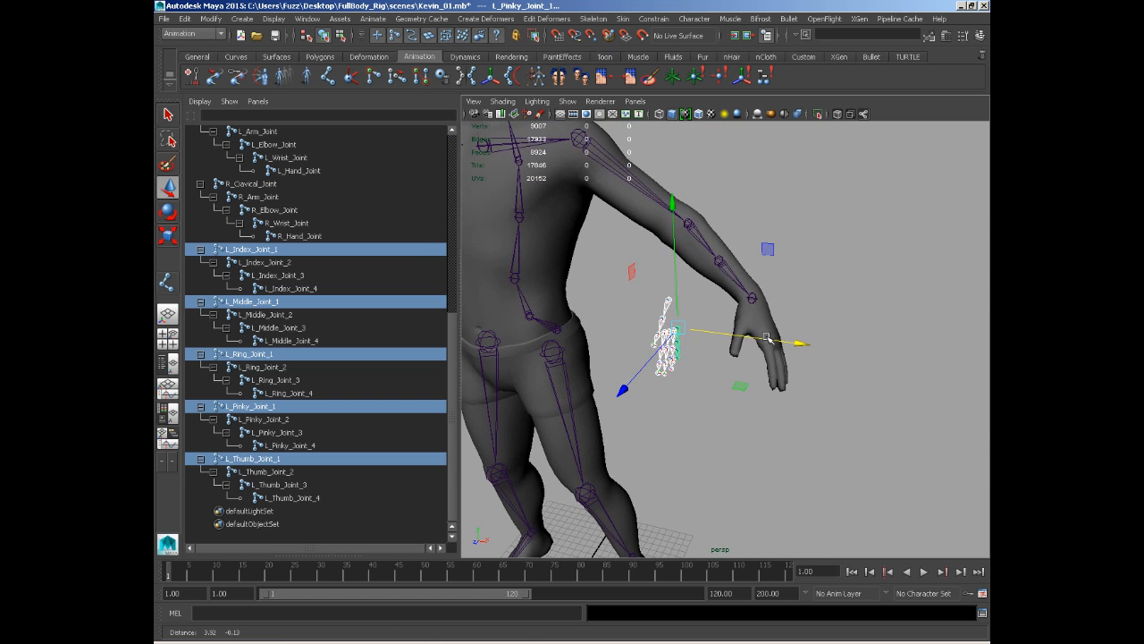
key("minus")
key("minus")
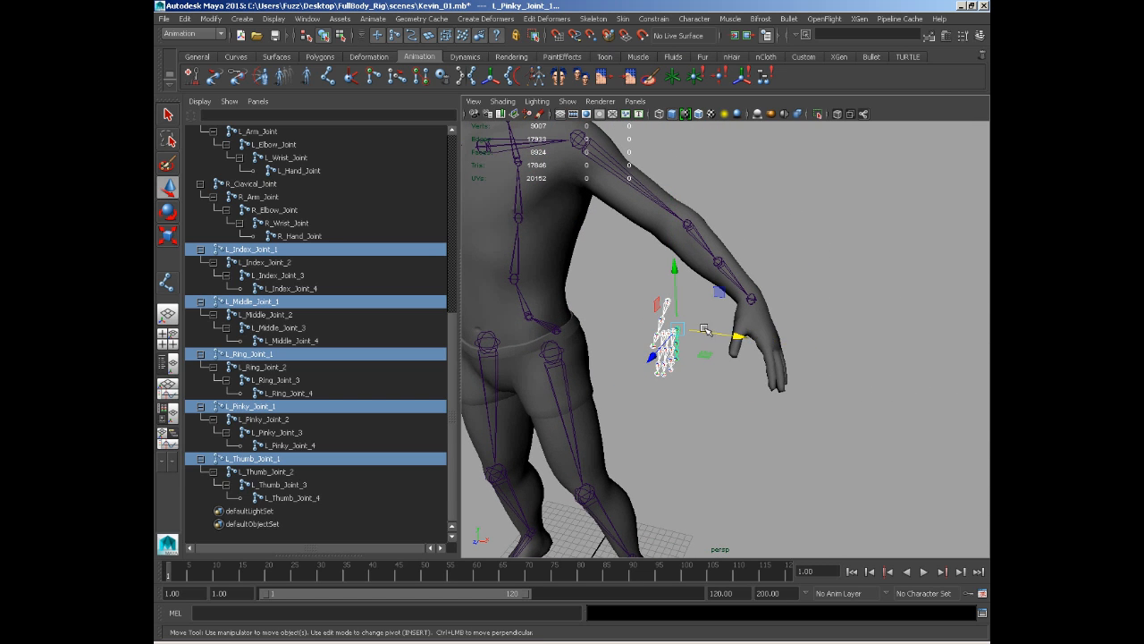
Step: Compare the position of the finger chains with the left hand in the front and perspective views
right_click_drag(705, 329, 787, 378, "alt")
left_click_drag(787, 379, 505, 308, "alt")
key("space")
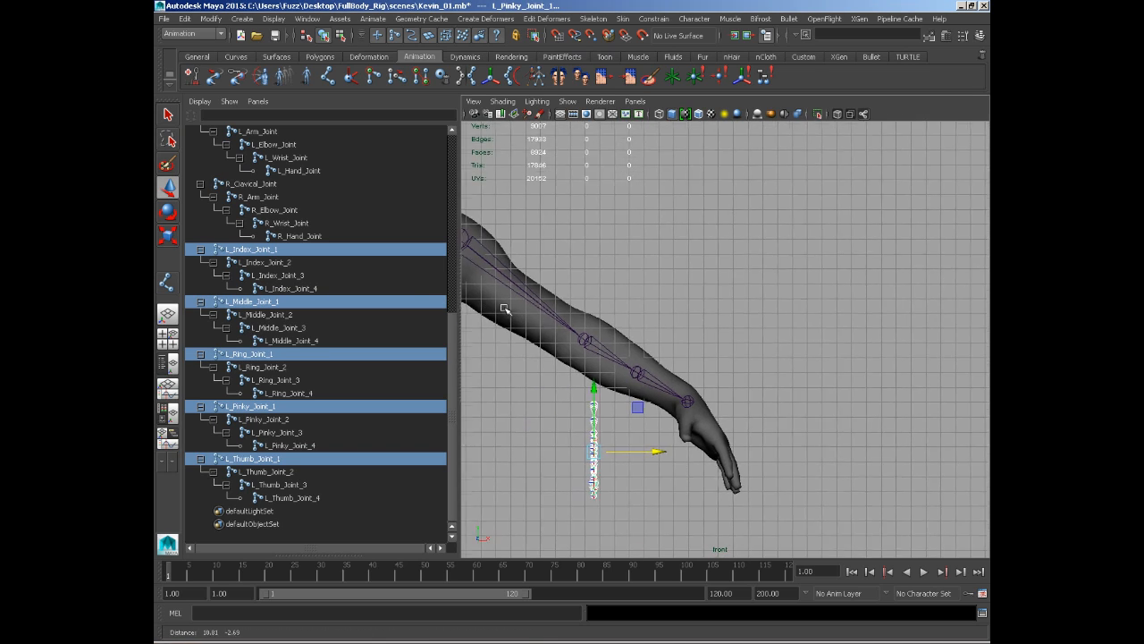
right_click_drag(505, 309, 656, 402, "alt")
middle_click_drag(671, 365, 684, 238, "alt")
right_click_drag(572, 268, 827, 456, "alt")
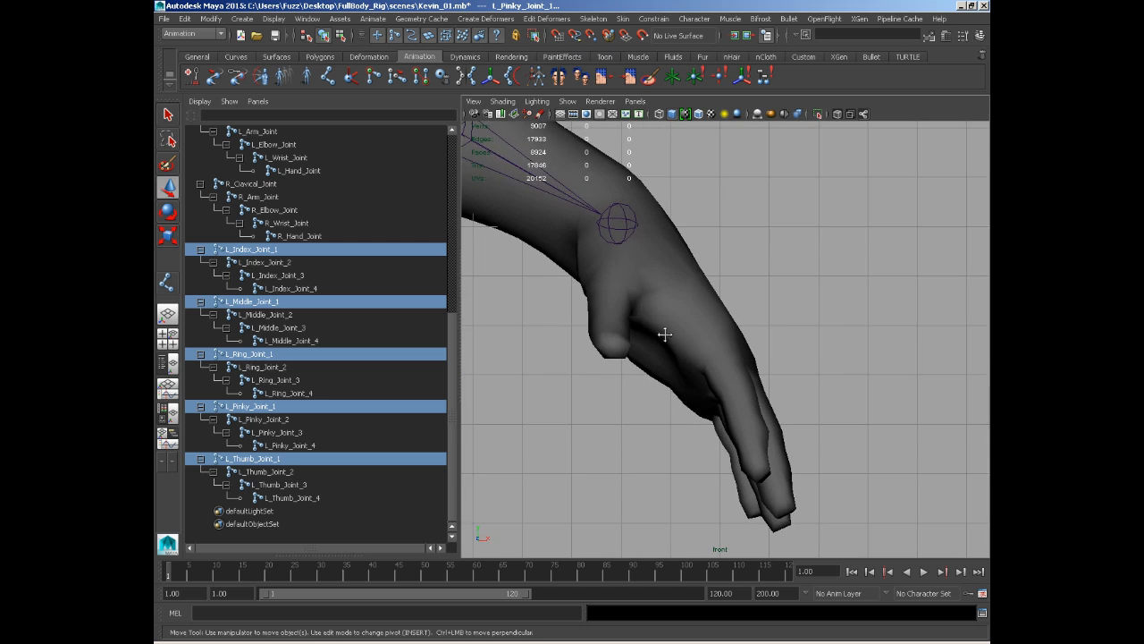
middle_click_drag(665, 334, 706, 312, "alt")
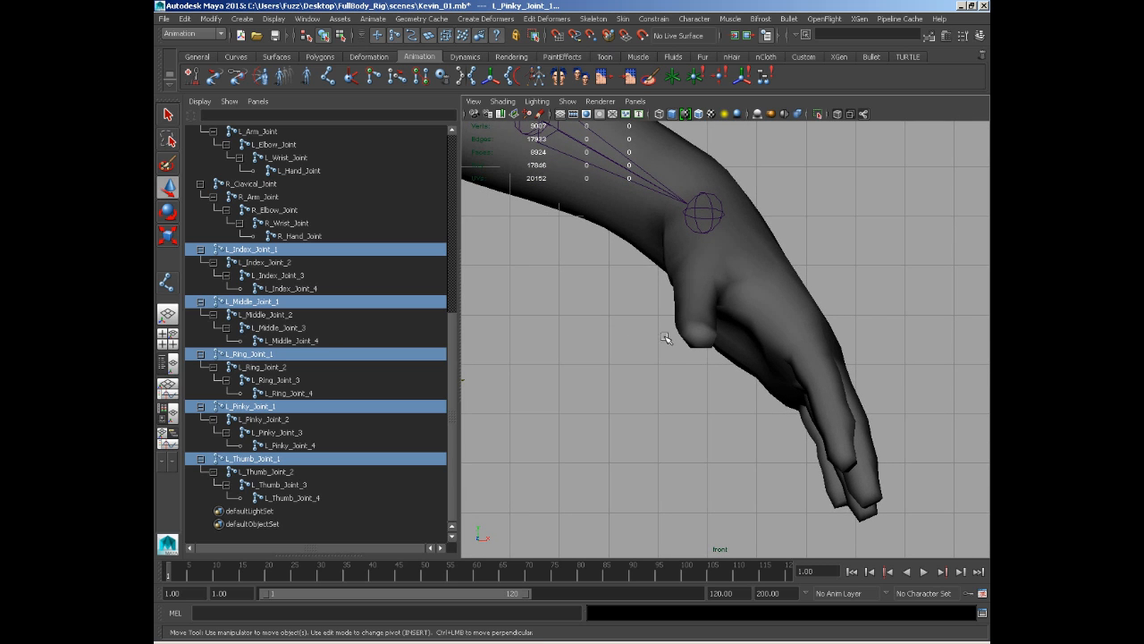
right_click_drag(665, 338, 652, 312, "alt")
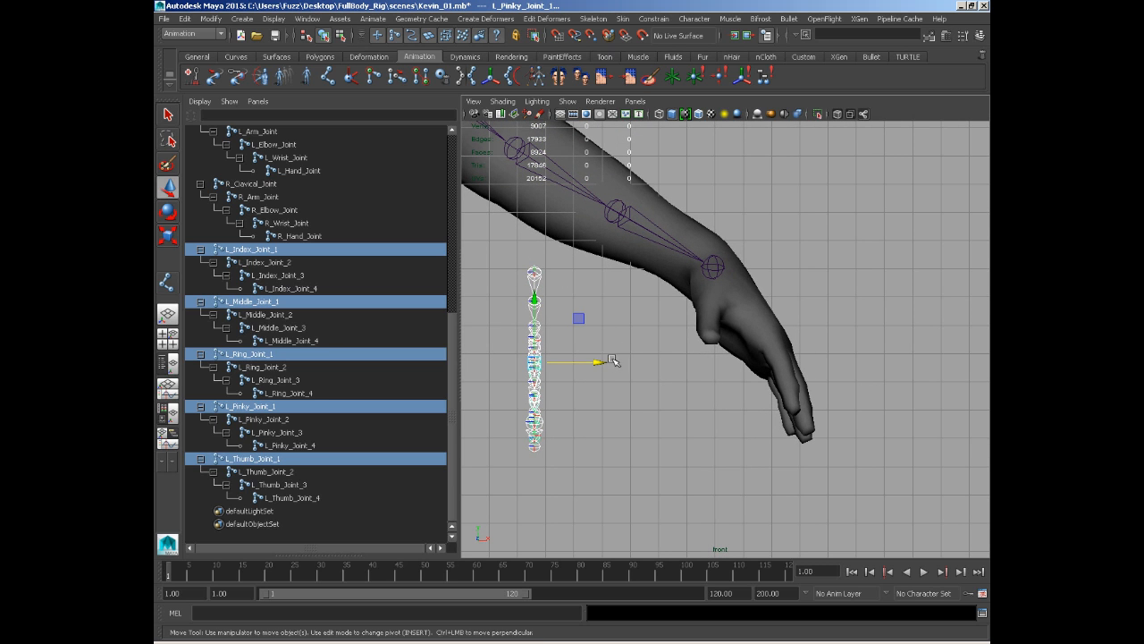
key("space")
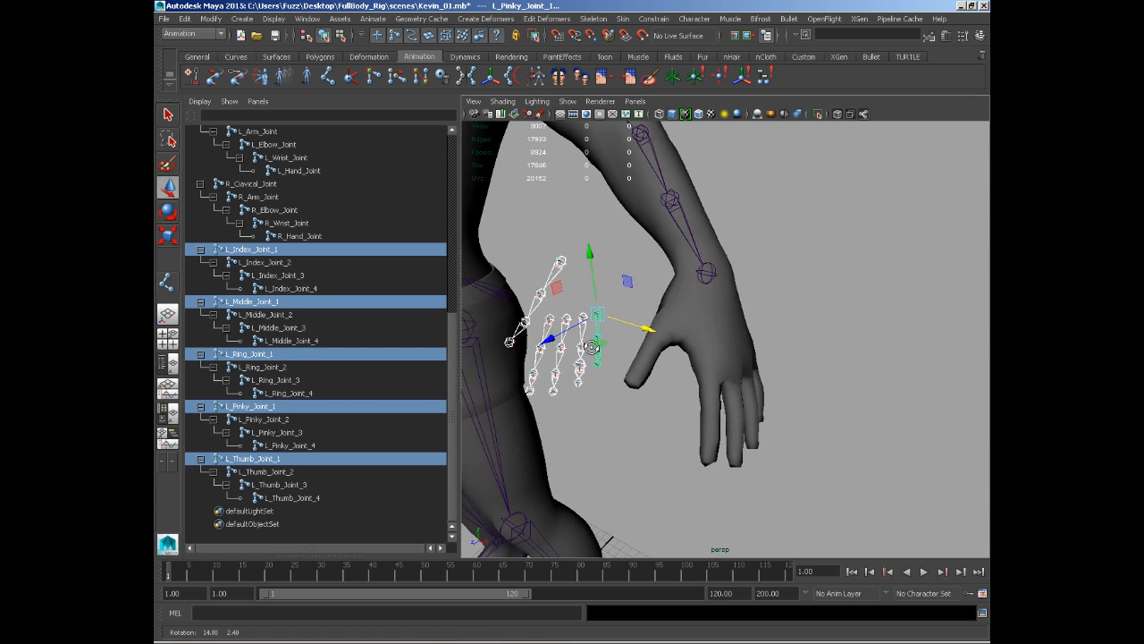
Step: Move the five chains so the thumb chain sits inside the left thumb, and remove the thumb root from the selection
left_click_drag(642, 339, 792, 362)
right_click_drag(792, 362, 827, 394, "alt")
left_click_drag(828, 394, 715, 387, "alt")
left_click(616, 253, "ctrl")
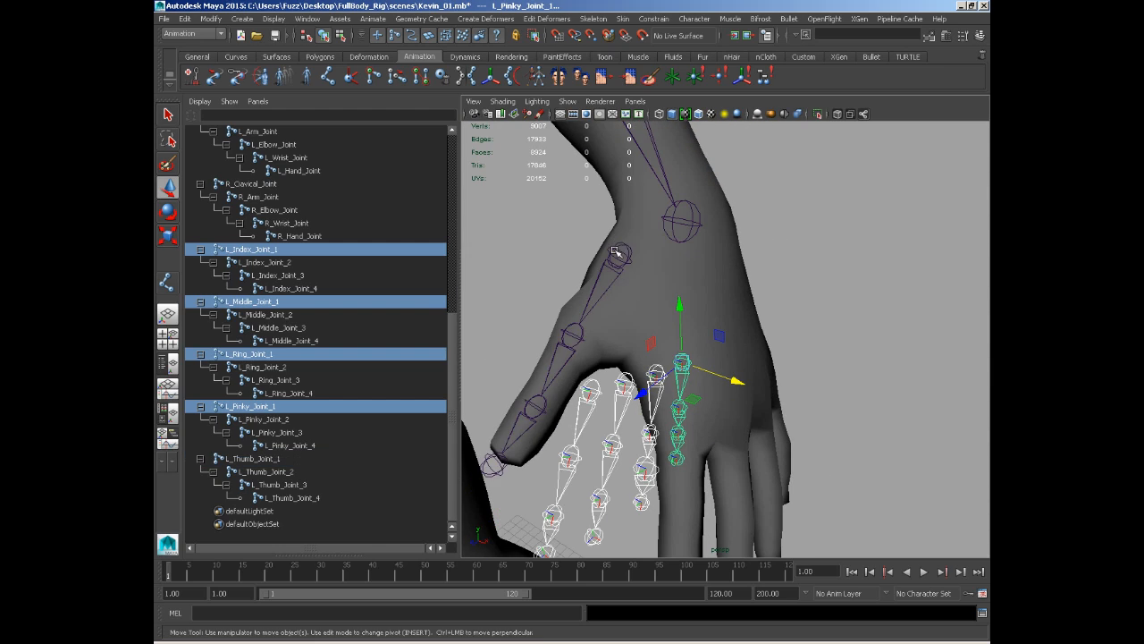
Step: Move the four remaining finger chains along the X axis in the front view, from the thumb over to the finger knuckles
right_click_drag(691, 371, 680, 358, "alt")
left_click_drag(680, 358, 645, 355, "alt")
key("space")
right_click_drag(613, 316, 754, 435, "alt")
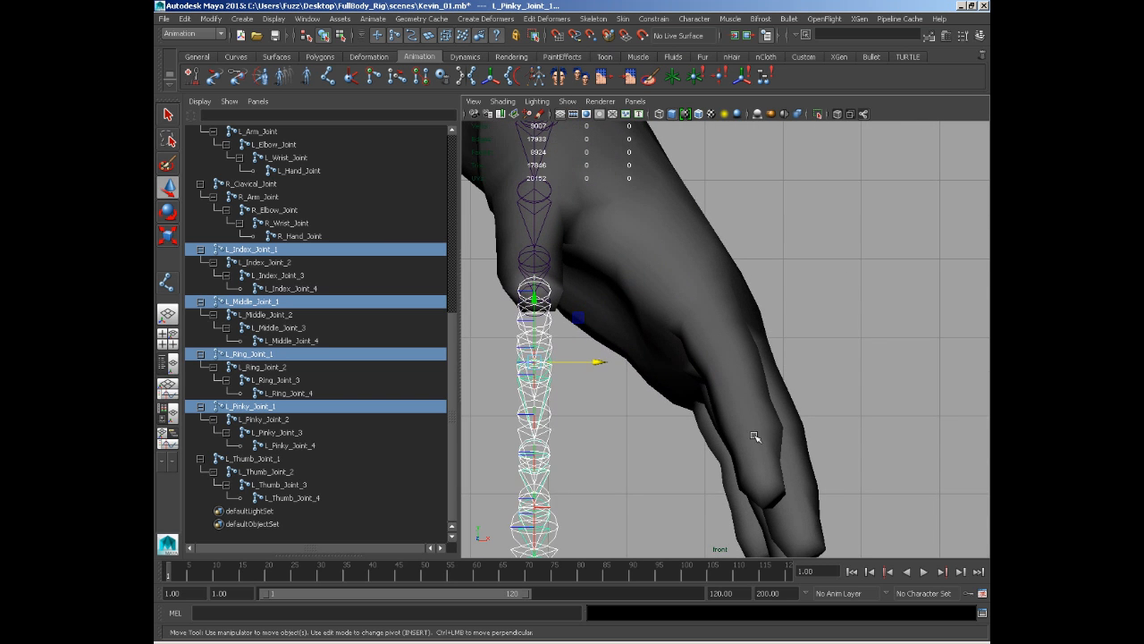
left_click_drag(597, 365, 715, 337)
key("space")
middle_click_drag(715, 337, 777, 357, "alt")
right_click_drag(778, 358, 733, 355, "alt")
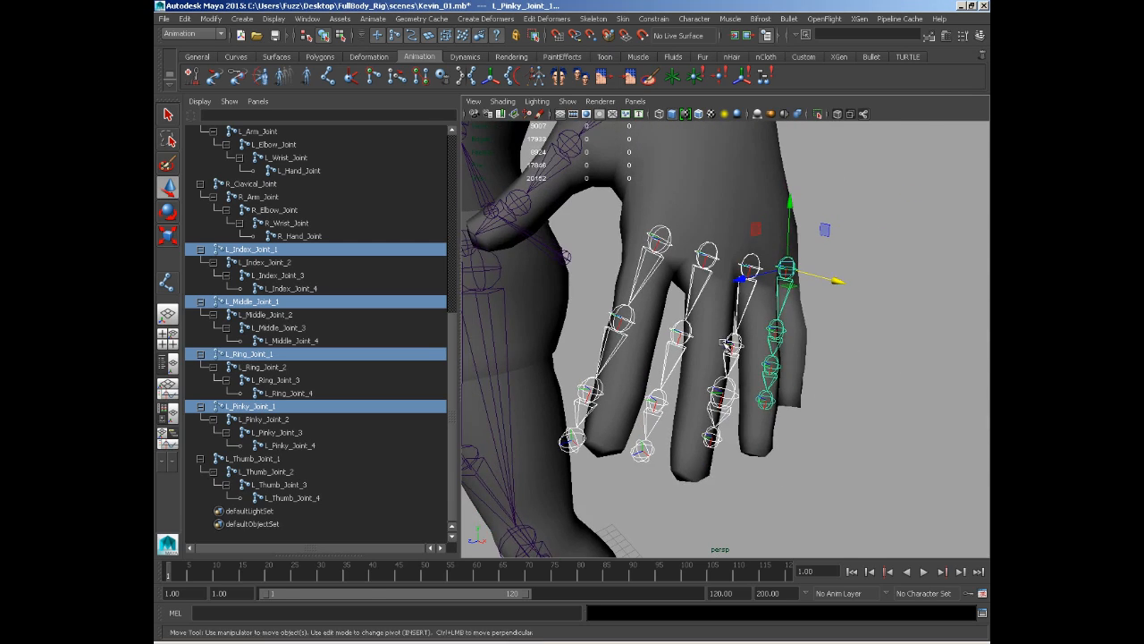
Step: Check the index chain's root against the index knuckle and remove it from the selection
middle_click_drag(681, 275, 686, 292, "alt")
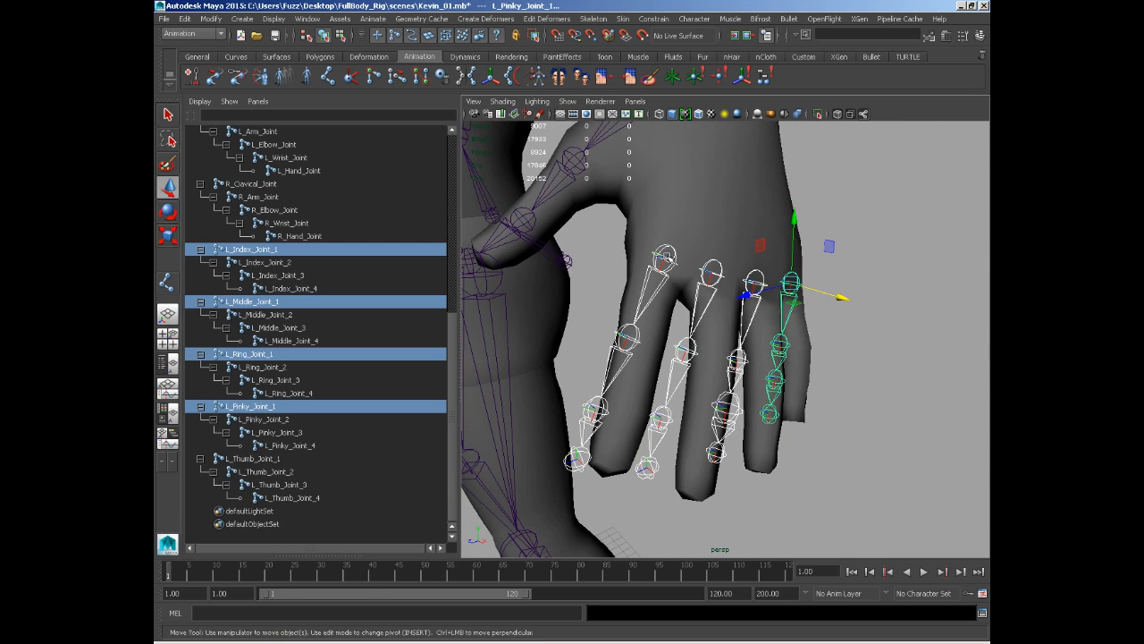
left_click_drag(780, 267, 761, 307, "alt")
left_click(645, 295, "ctrl")
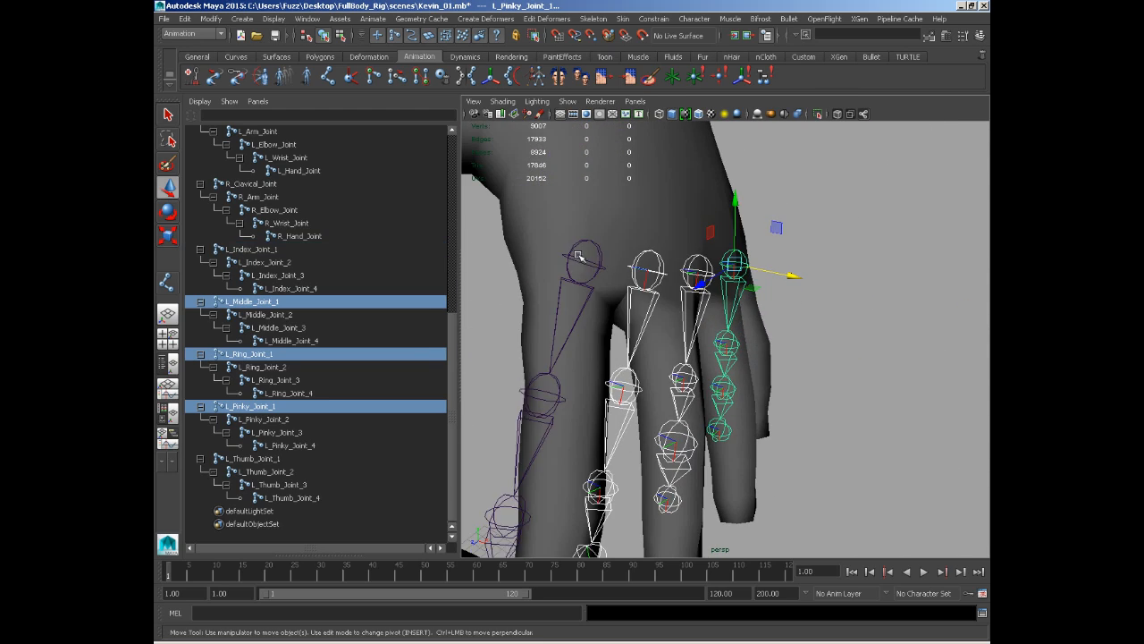
Step: Place the middle chain at the middle knuckle, remove its root from the selection, and shift the ring and pinky chains towards their fingers
left_click_drag(645, 295, 685, 320, "alt")
left_click_drag(539, 318, 624, 341)
left_click(830, 230, "shift")
left_click_drag(792, 303, 797, 305)
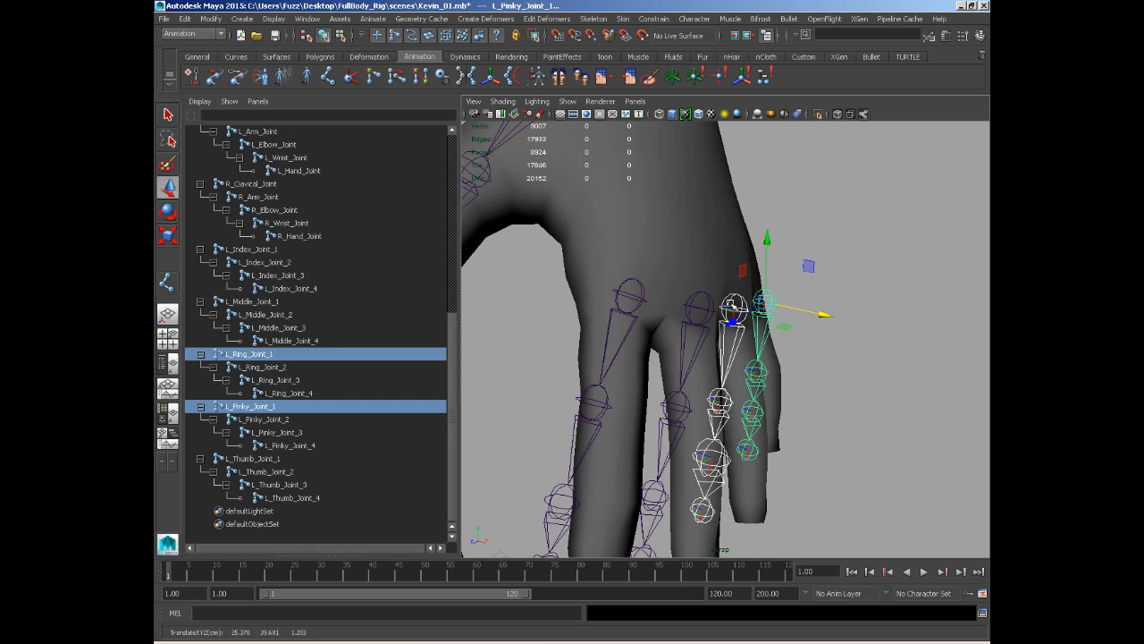
Step: Leave the ring chain at its knuckle, move the pinky chain alone into the little finger, and clear the selection
left_click(731, 307, "ctrl")
left_click_drag(807, 306, 658, 412)
scroll(806, 328, "down", 5)
left_click(683, 366)
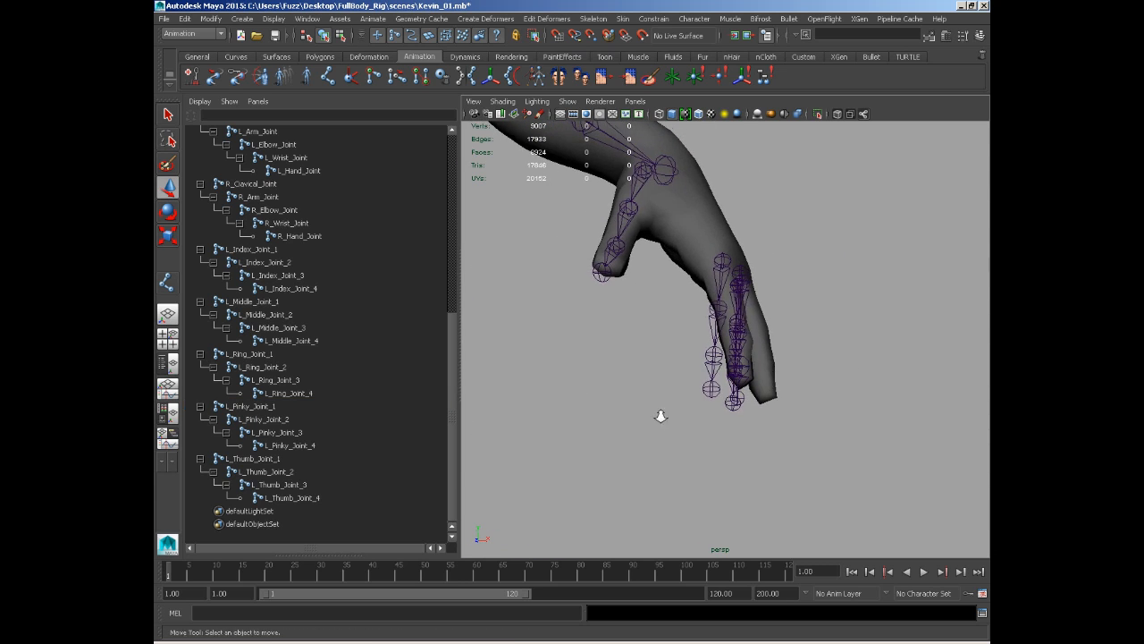
Step: Select the root joint of the index chain and set its Joint Orient Z to -71.2 in the Attribute Editor
right_click_drag(659, 411, 608, 367, "alt")
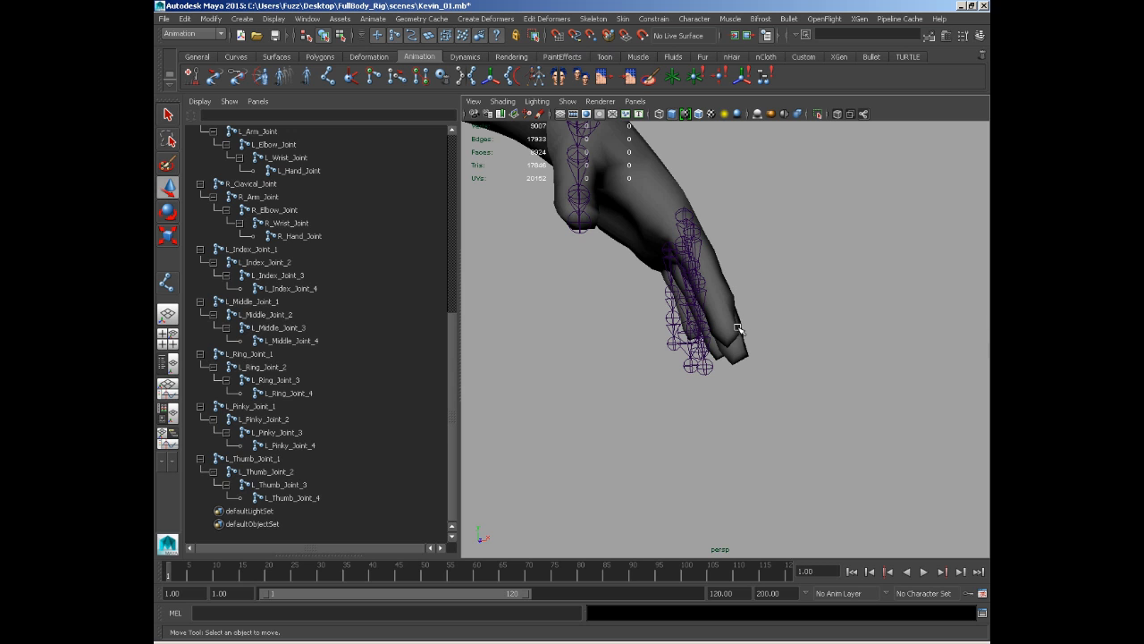
left_click_drag(701, 233, 661, 251, "alt")
left_click(663, 224)
key("space")
middle_click_drag(716, 319, 698, 266, "alt")
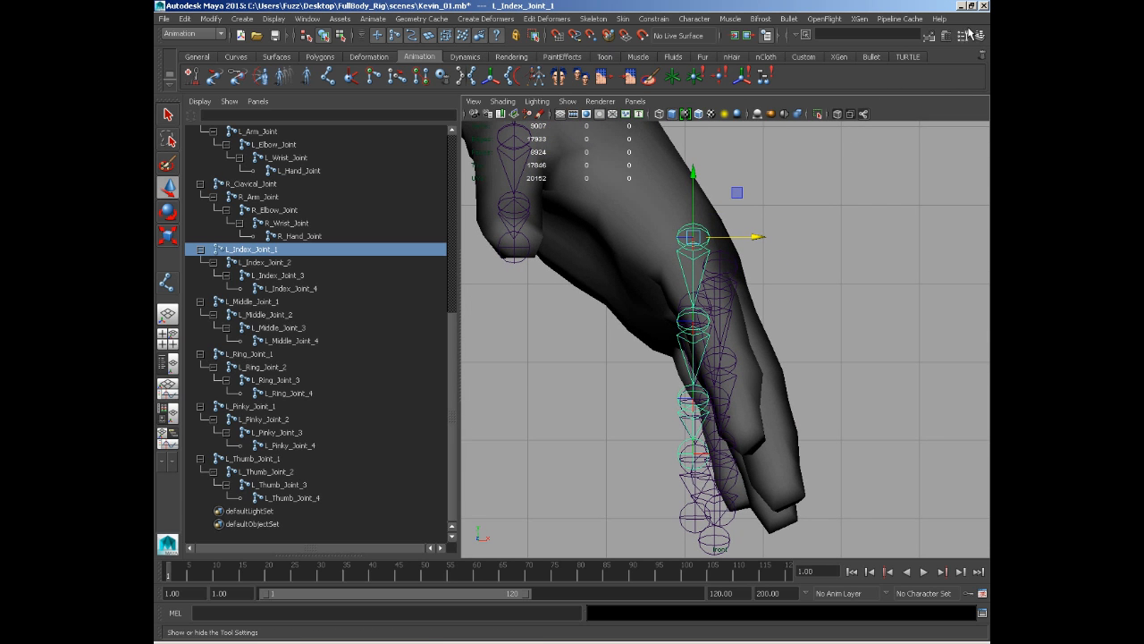
left_click(930, 35)
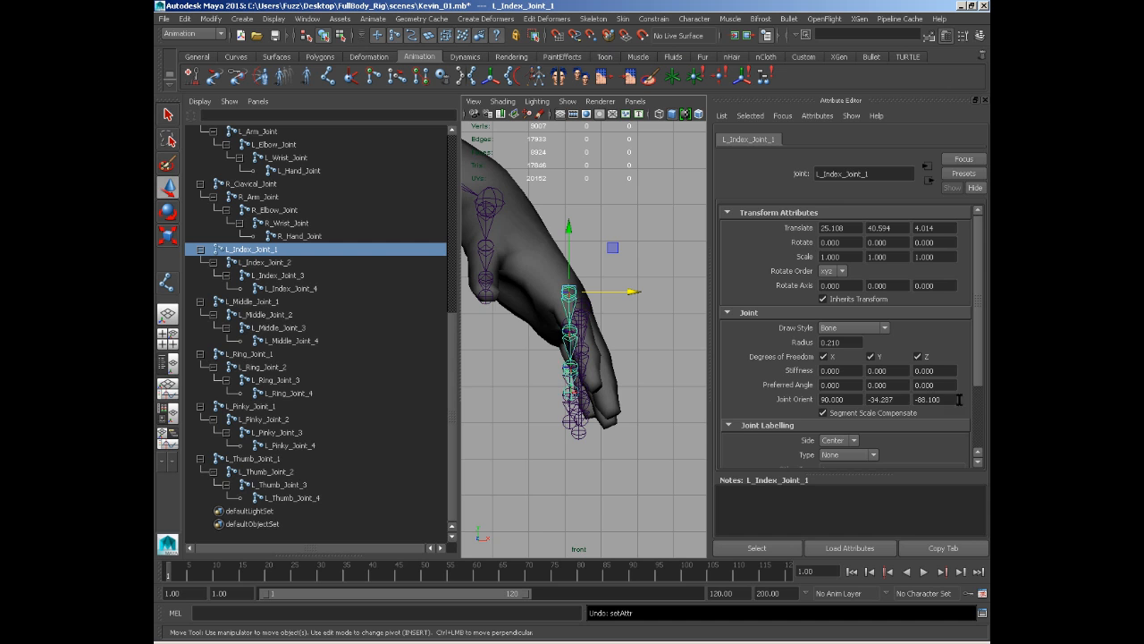
key("space")
left_click_drag(597, 394, 592, 356)
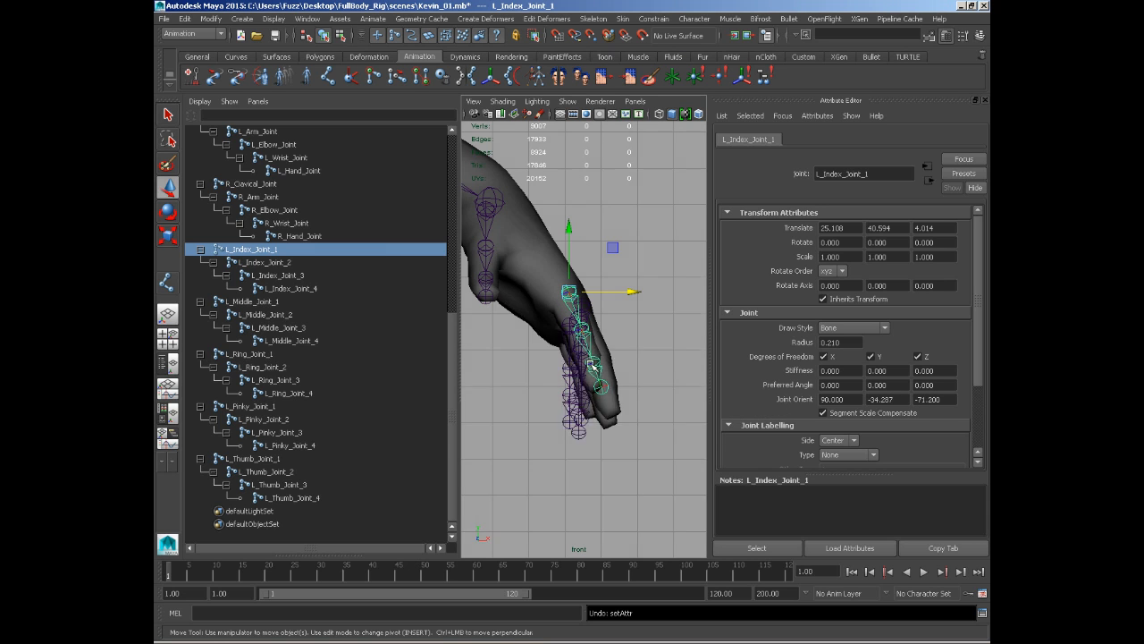
Step: Set the index root's Joint Orient Z to -67.7 and the second index joint's Joint Orient Y to -6.8
right_click_drag(509, 385, 588, 447, "alt")
middle_click_drag(588, 447, 589, 419, "alt")
left_click_drag(588, 419, 697, 406, "alt")
middle_click_drag(697, 406, 661, 411, "alt")
left_click_drag(661, 411, 564, 288, "alt")
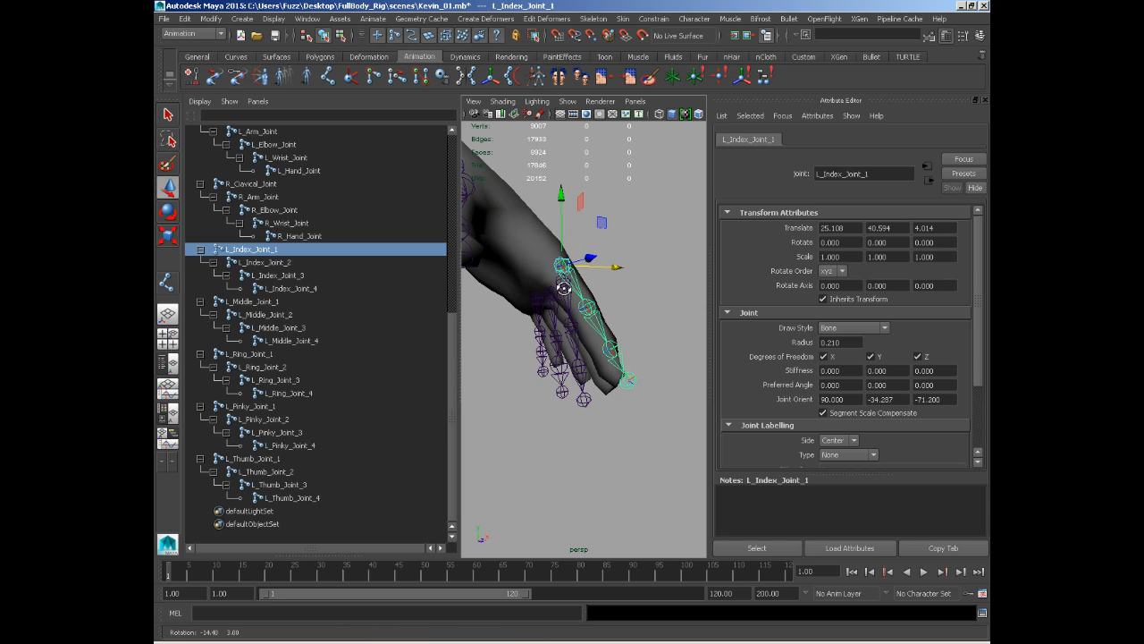
key("space")
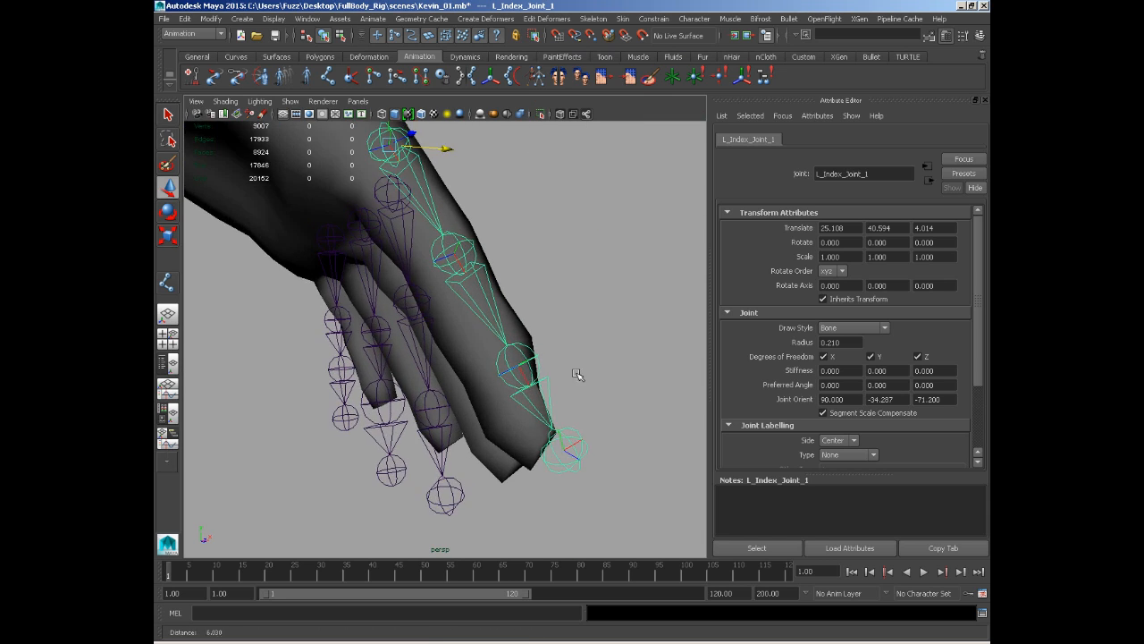
left_click_drag(582, 379, 700, 399, "alt")
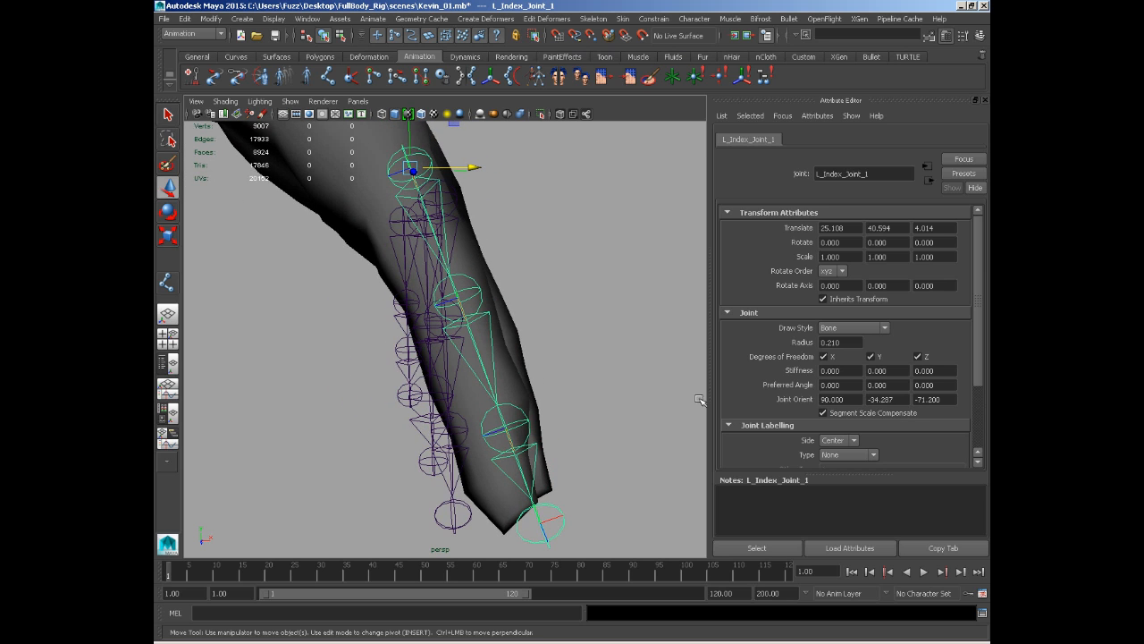
middle_click_drag(928, 403, 957, 403, "ctrl")
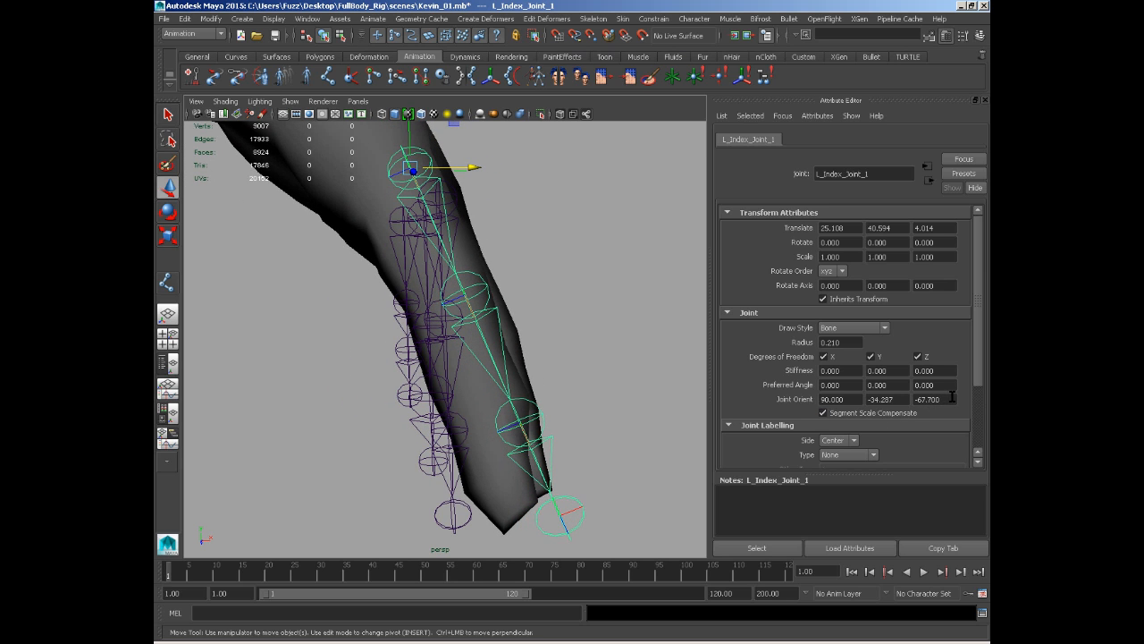
left_click(483, 281)
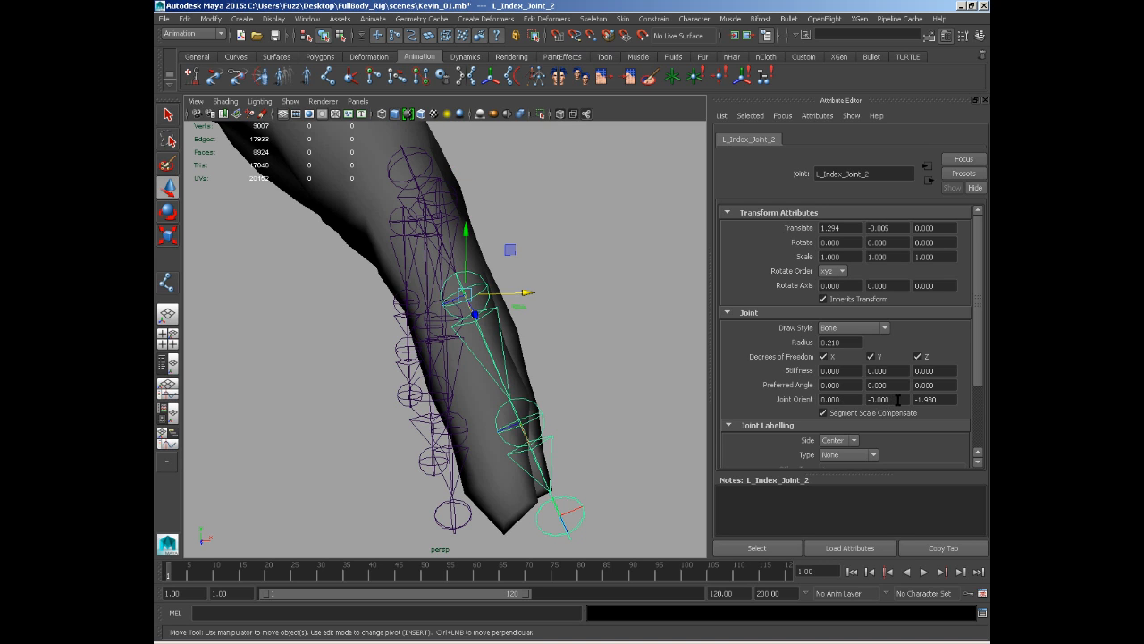
middle_click_drag(899, 400, 854, 399, "ctrl")
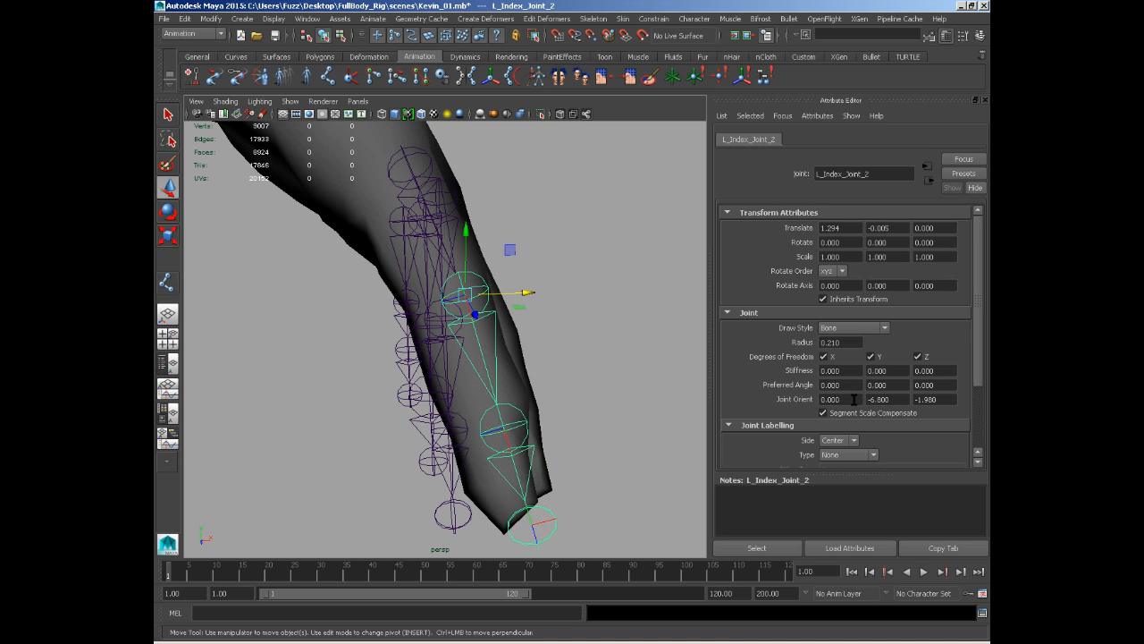
Step: Move the third index joint slightly back up the finger and set its Joint Orient Y to -9.3
left_click(517, 419)
left_click(516, 410)
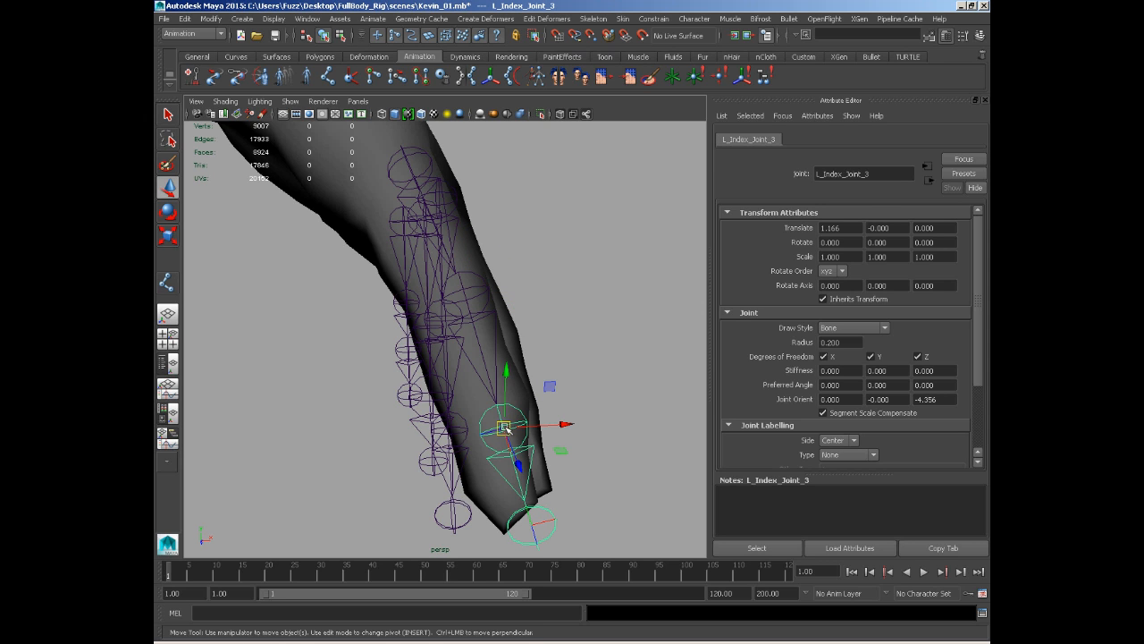
left_click_drag(505, 429, 503, 404)
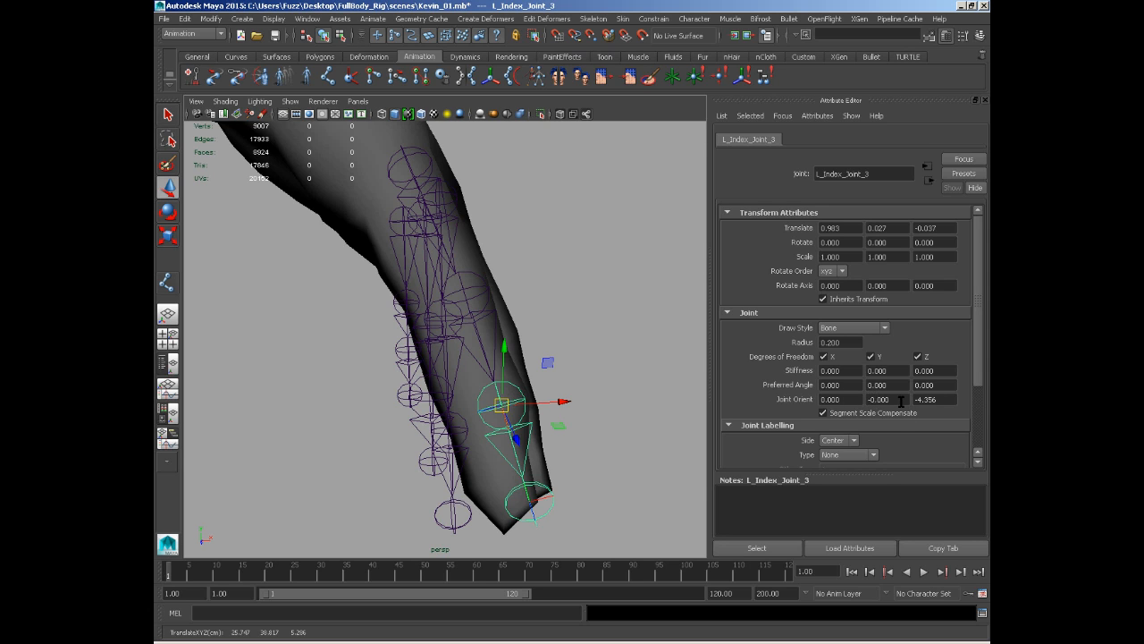
left_click_drag(907, 400, 836, 403, "ctrl")
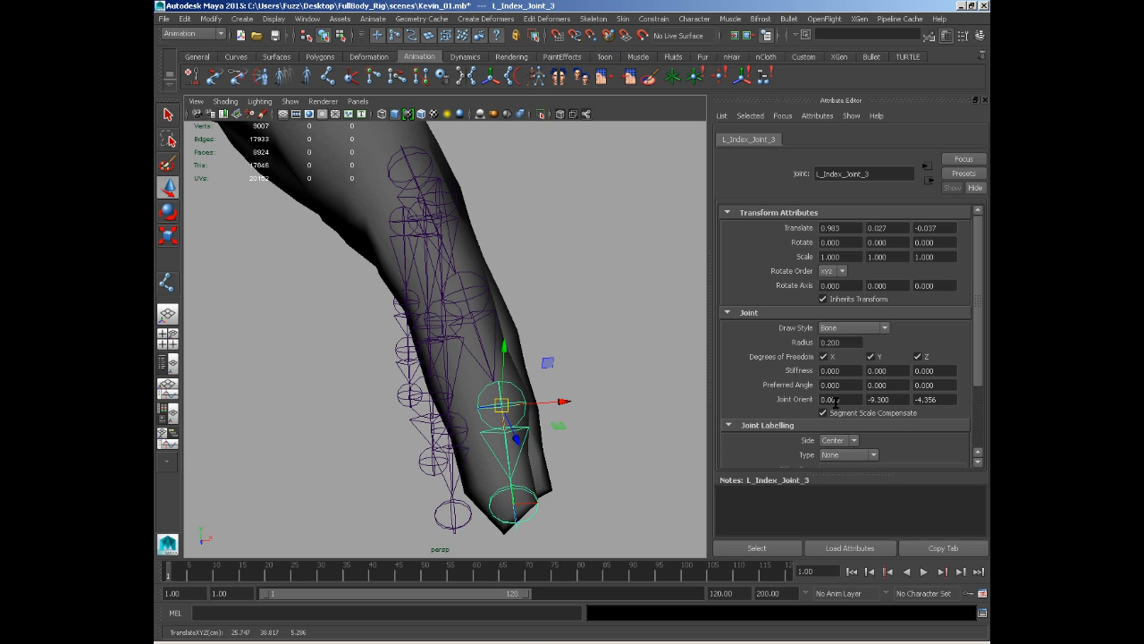
Step: Position the end joint of the index chain at the fingertip and clear the selection
left_click(536, 501)
left_click(515, 506)
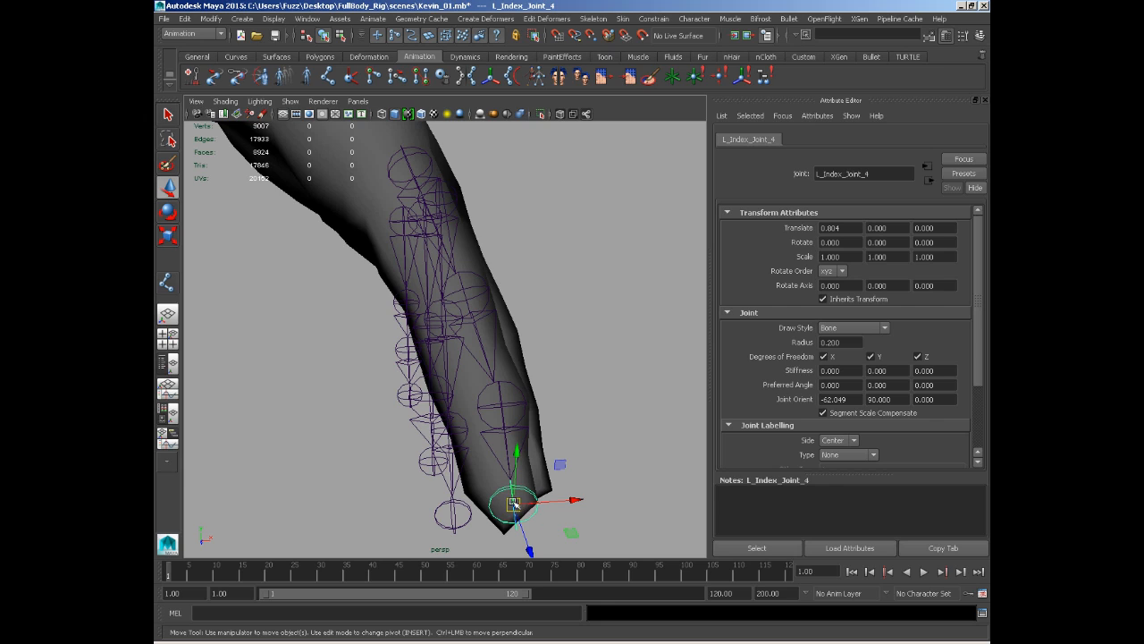
left_click_drag(514, 506, 570, 439)
left_click(500, 451)
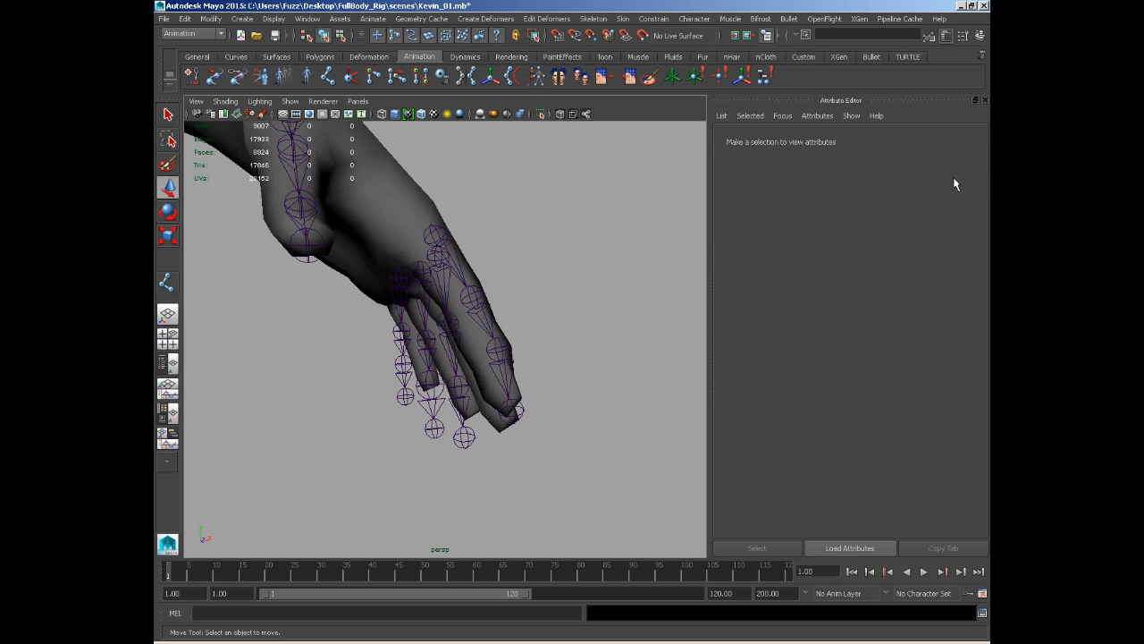
Step: Bring up the Channel Box / Layer Editor and hide layer1 so only the joints are displayed
left_click(980, 37)
left_click(855, 484)
left_click_drag(661, 447, 599, 378, "alt")
left_click_drag(496, 208, 552, 198, "alt")
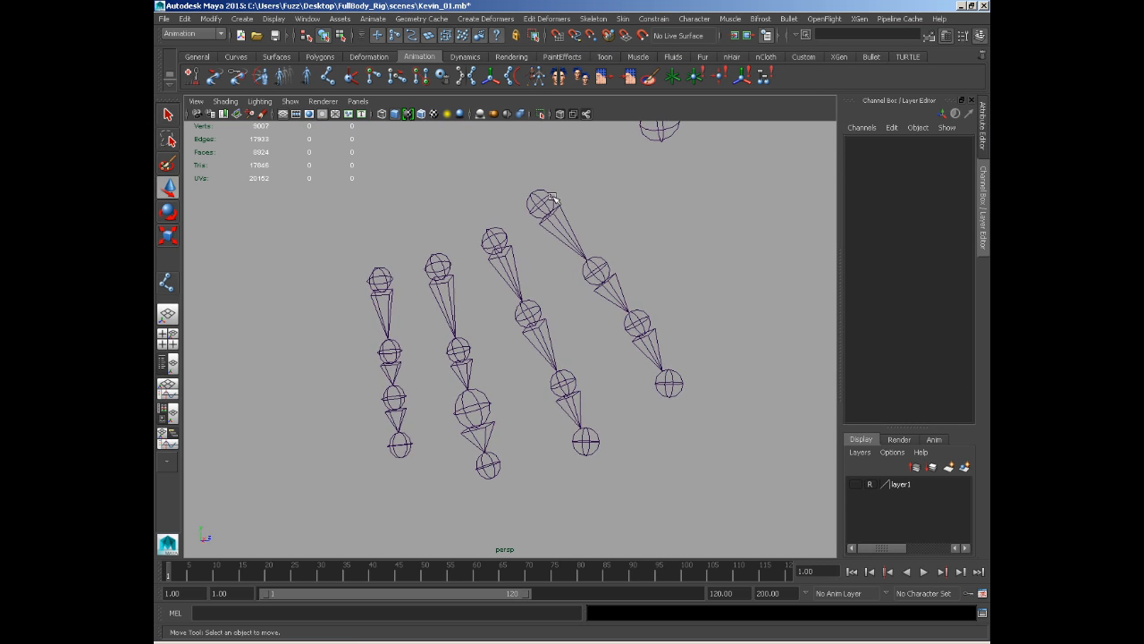
Step: Select the root joint of the middle chain and make layer1 visible again
left_click_drag(665, 365, 475, 384, "alt")
key("space")
middle_click_drag(475, 383, 581, 331, "alt")
right_click_drag(582, 332, 597, 545, "alt")
key("space")
left_click_drag(519, 242, 524, 205)
mouse_move(545, 237)
left_mouse_down("alt")
mouse_move(564, 253)
mouse_move(683, 260)
mouse_move(761, 248)
mouse_move(613, 268)
mouse_move(554, 250)
left_mouse_up("alt")
left_click(524, 237)
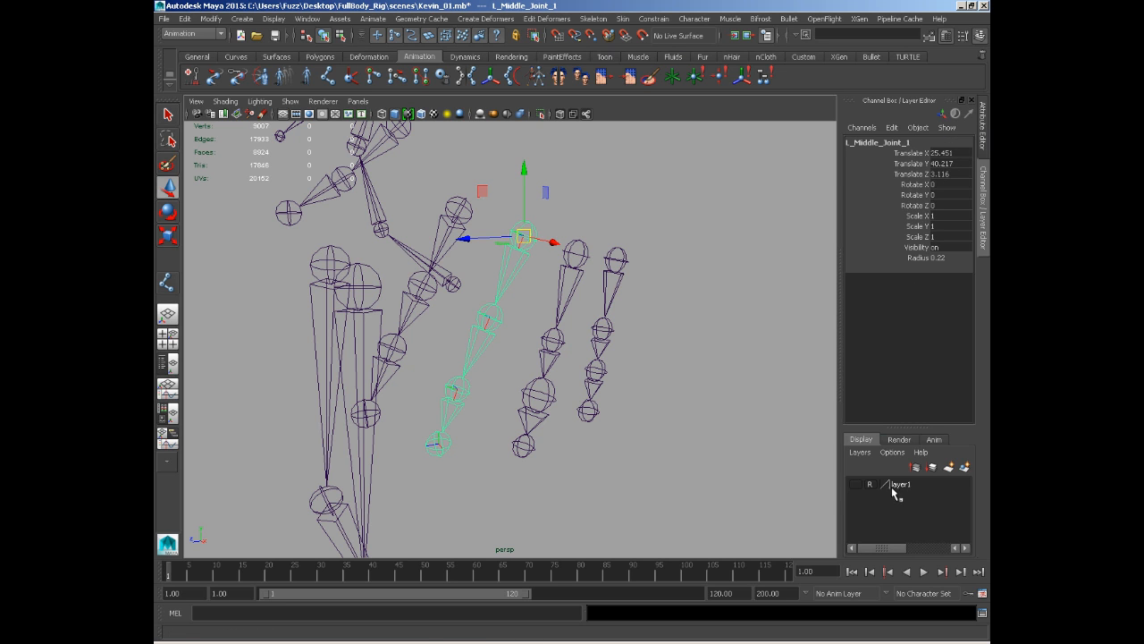
left_click(857, 483)
Step: Set the Joint Orient Z of L_Middle_Joint_1 to -67.8 in the Attribute Editor
left_click_drag(625, 465, 587, 451, "alt")
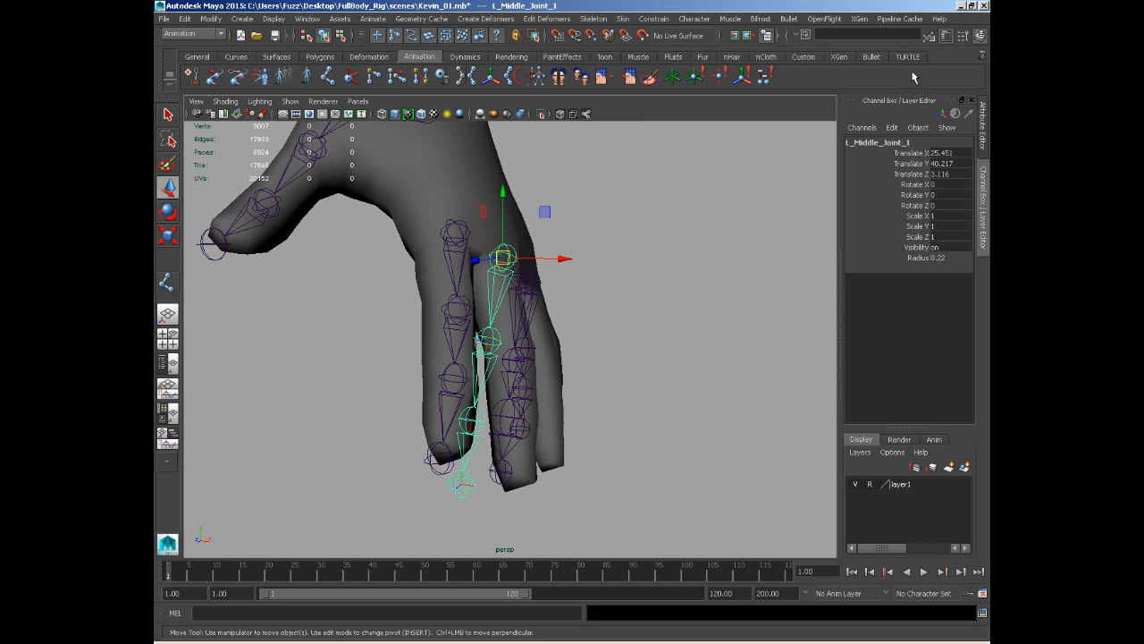
left_click(965, 37)
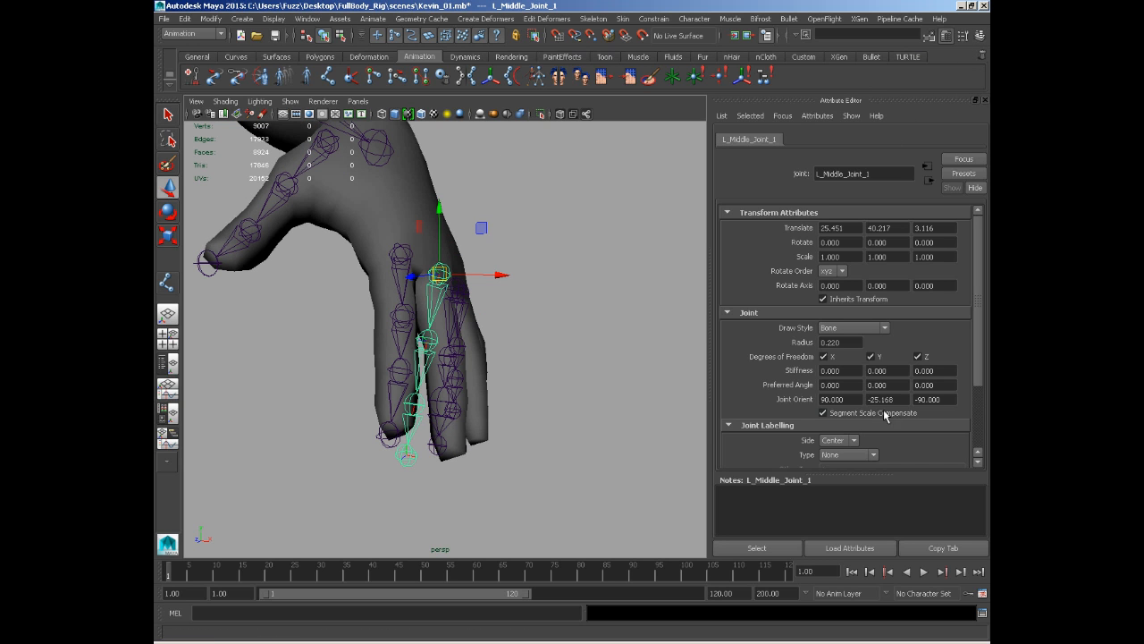
left_click_drag(684, 407, 613, 396, "alt")
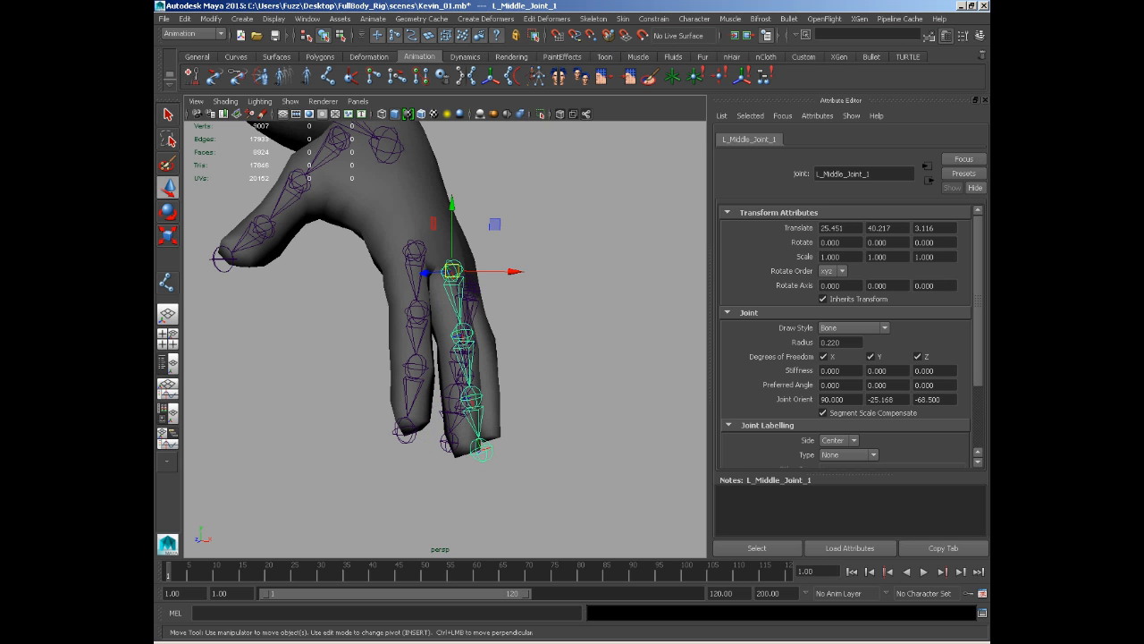
left_click_drag(572, 409, 477, 342, "alt")
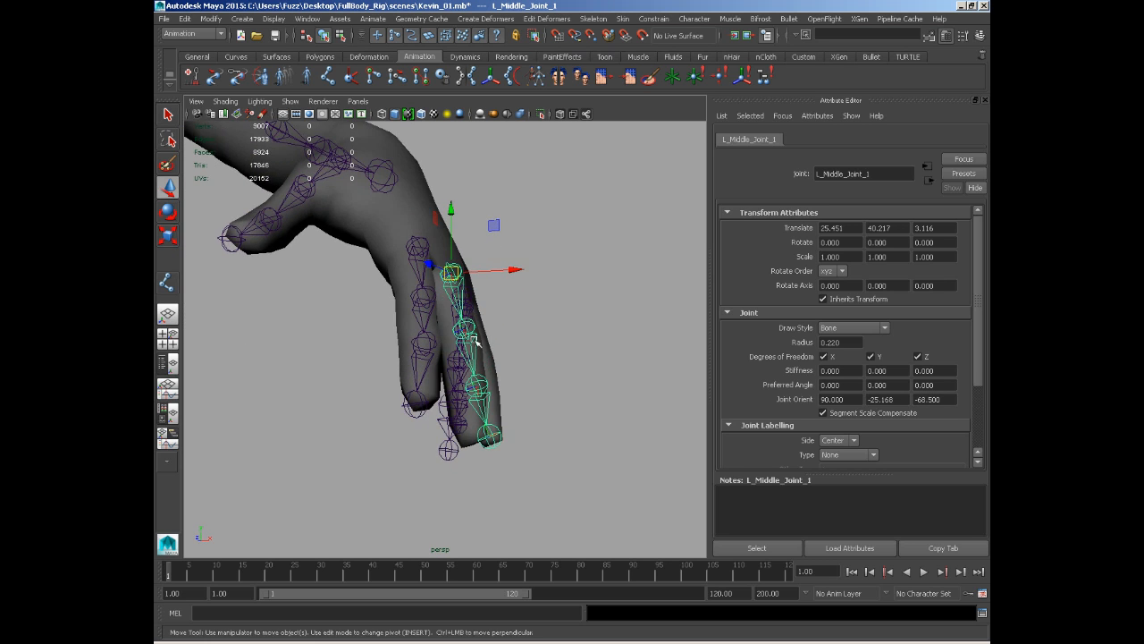
mouse_move(476, 341)
right_mouse_down("alt")
mouse_move(518, 413)
mouse_move(496, 334)
right_mouse_up("alt")
left_click_drag(497, 319, 585, 372, "alt")
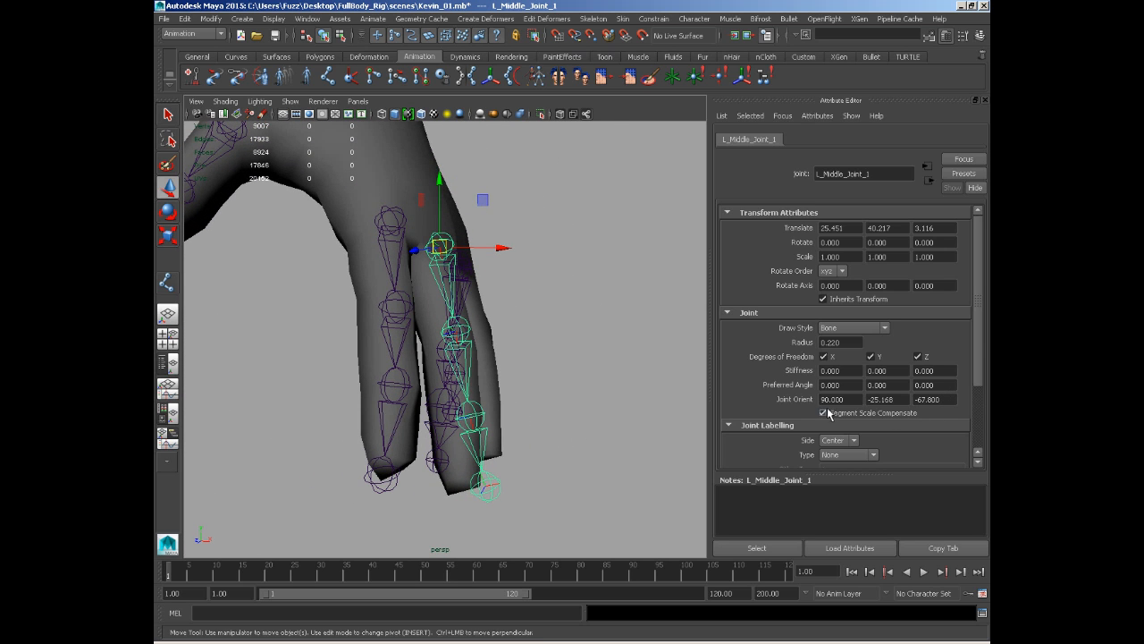
Step: Adjust the second joint of the middle chain so its bones follow the middle finger, and check the second index joint
left_click(467, 332)
left_click_drag(467, 332, 527, 356, "alt")
left_click_drag(519, 293, 522, 295)
left_click_drag(536, 353, 385, 408, "alt")
key("Down")
left_click_drag(304, 414, 333, 392, "alt")
left_click(345, 366)
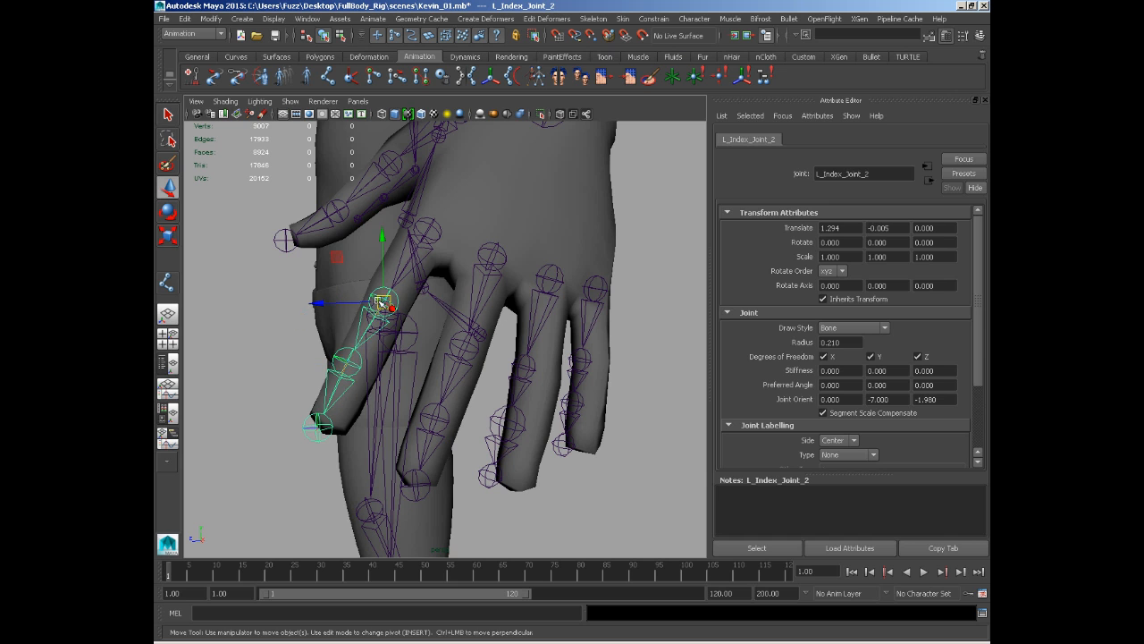
Step: Select the third joint of the middle chain and set its Joint Orient Y to -12.9
left_click_drag(347, 362, 471, 406)
left_click(467, 404)
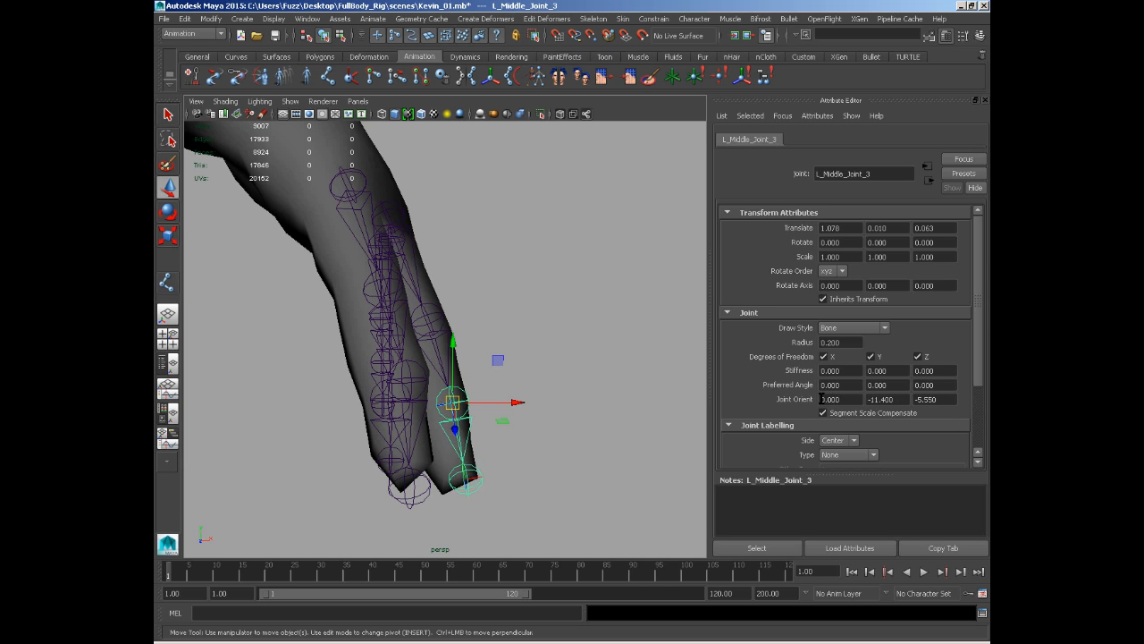
left_click_drag(469, 424, 422, 444, "alt")
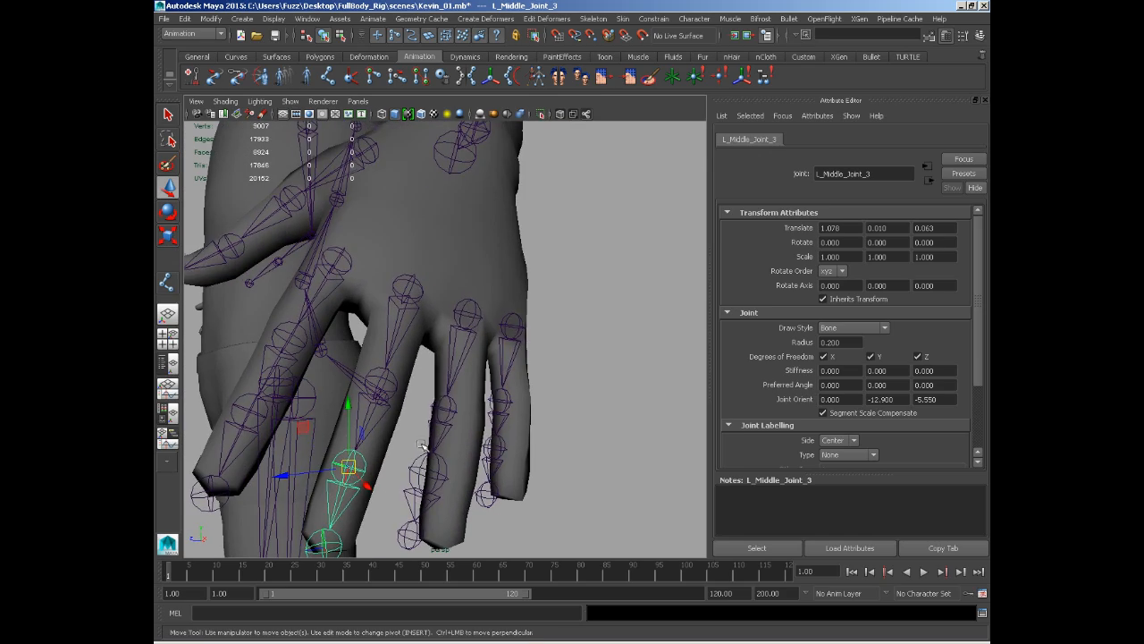
Step: Select the root joint of the ring chain and adjust its Joint Orient Z so the chain follows the ring finger
left_click(465, 307)
left_click_drag(465, 307, 547, 388, "alt")
scroll(948, 407, "down", 2)
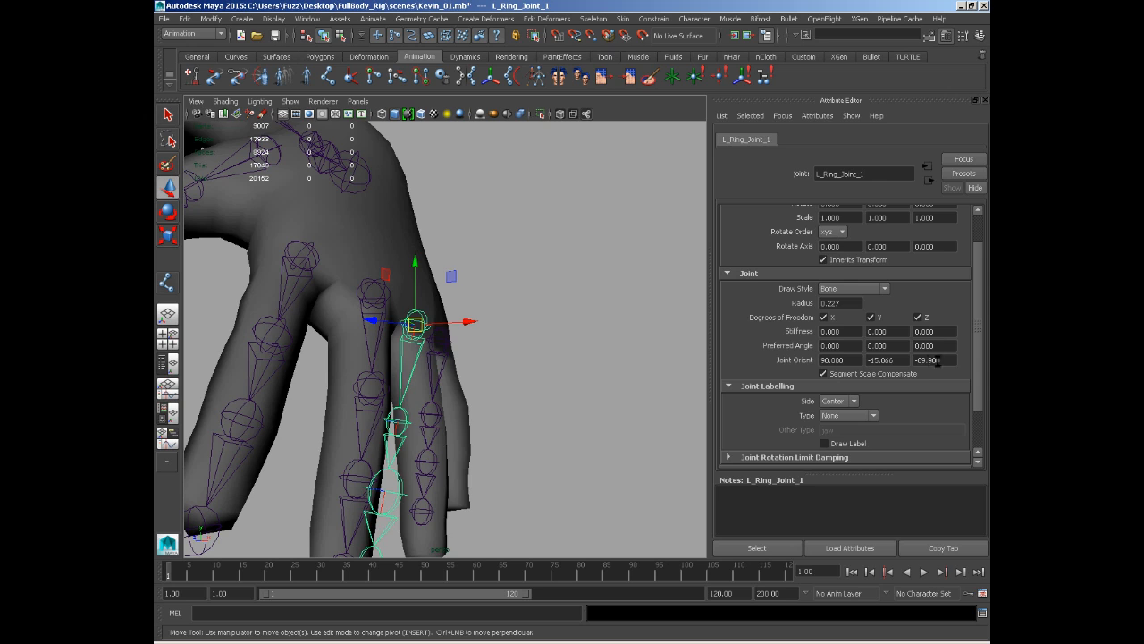
left_click_drag(383, 445, 528, 371, "alt")
left_click(573, 382)
Step: Set the Joint Orient Y of L_Ring_Joint_2 to -10.5 and that of L_Ring_Joint_3 to -4.5
left_click(404, 336)
left_click_drag(404, 335, 706, 392, "alt")
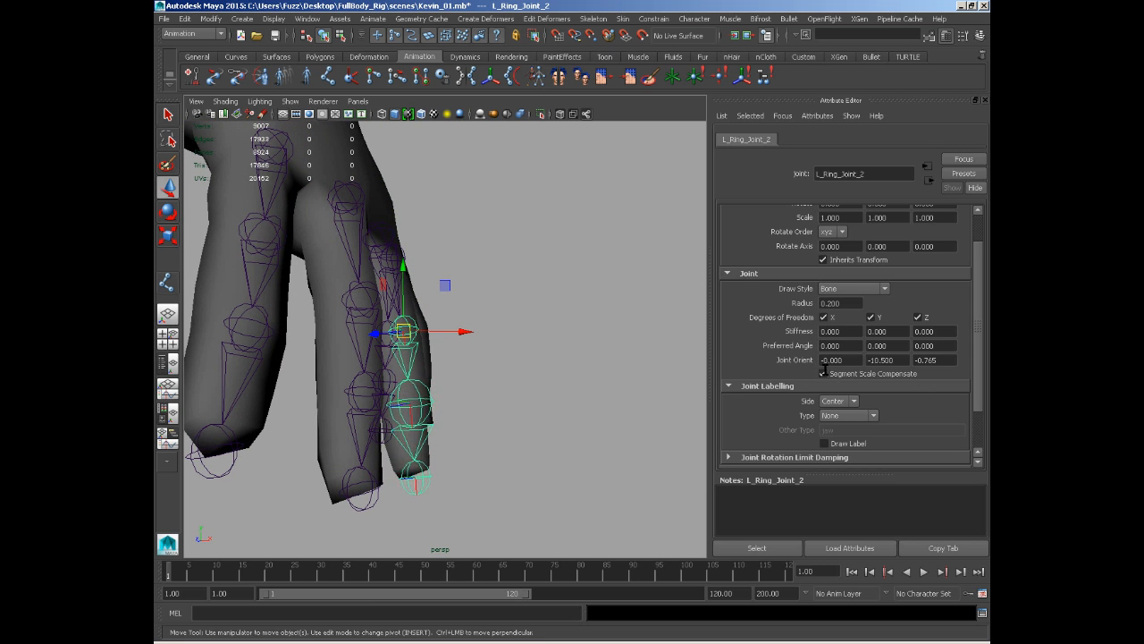
left_click_drag(425, 407, 438, 464, "alt")
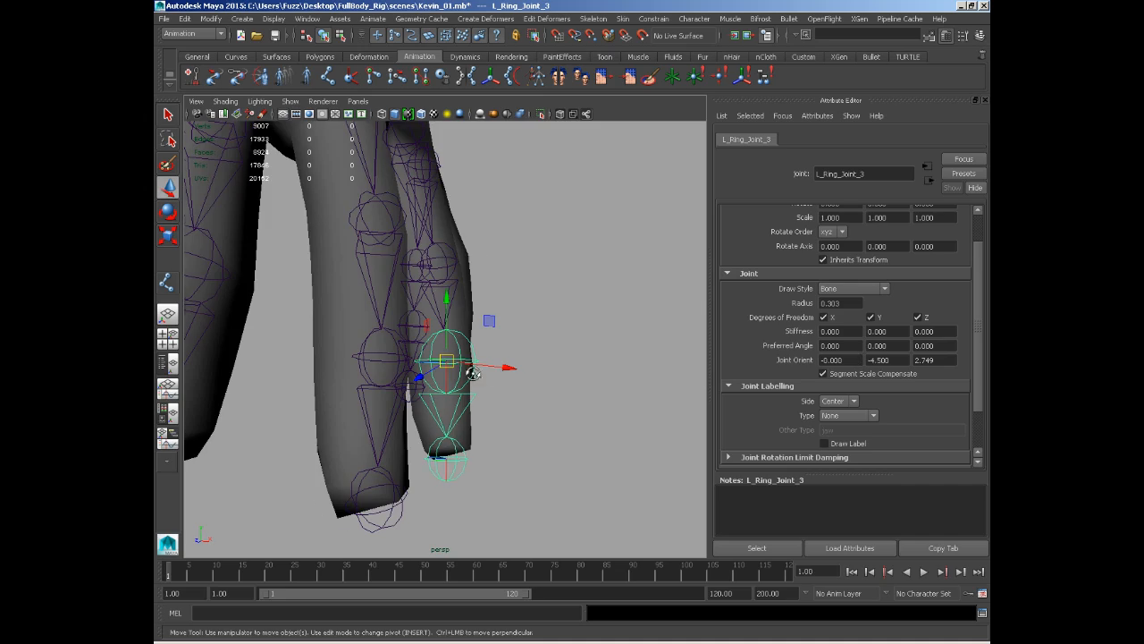
Step: Select the second joint of the left pinky chain and set its Joint Orient Y to -7.5
left_click_drag(473, 372, 590, 308, "alt")
left_click(388, 356)
left_click(497, 324)
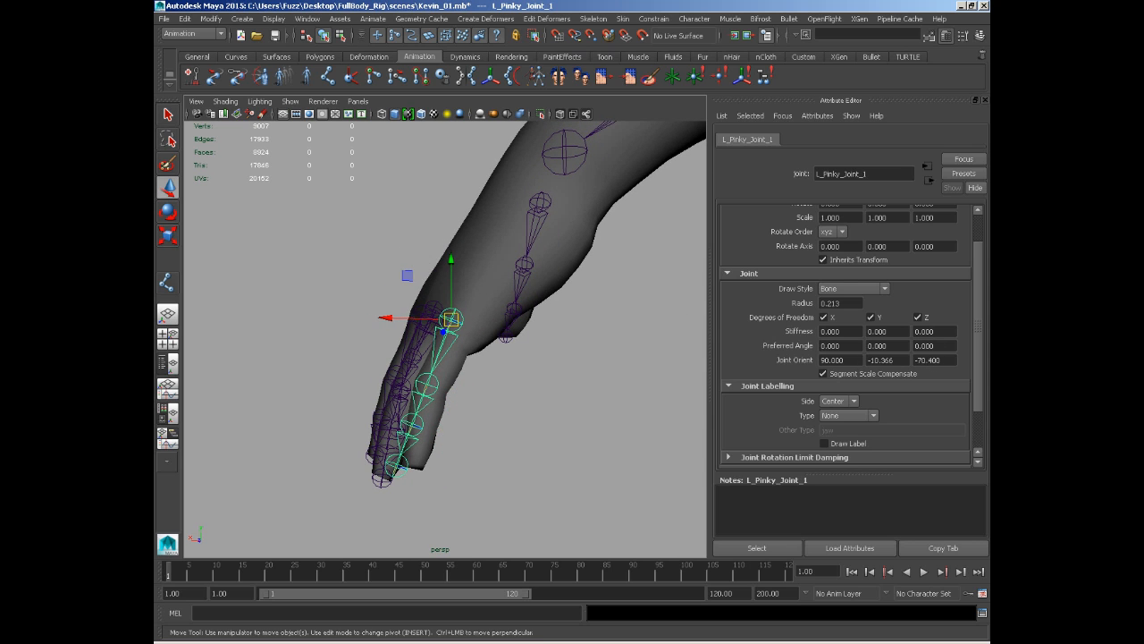
left_click_drag(429, 384, 613, 426, "alt")
key("Down")
middle_click_drag(887, 358, 831, 360, "ctrl")
left_click_drag(594, 413, 503, 357, "alt")
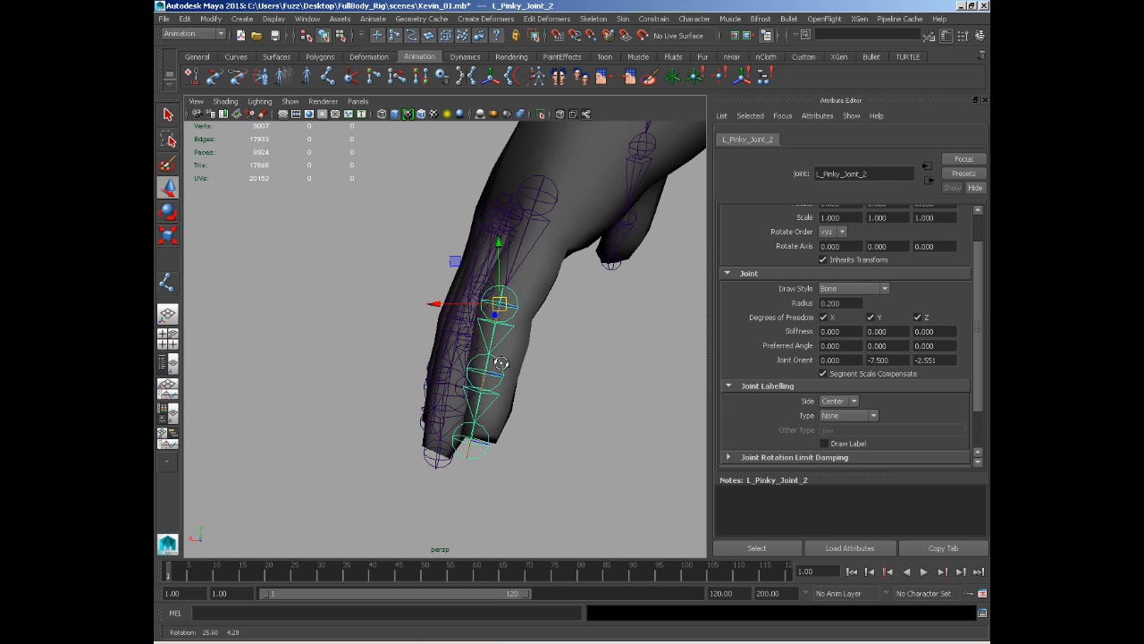
Step: Select L_Pinky_Joint_3 and set its Joint Orient Y to -8.8 so the chain follows the pinky finger
left_click(614, 368)
left_click(505, 369)
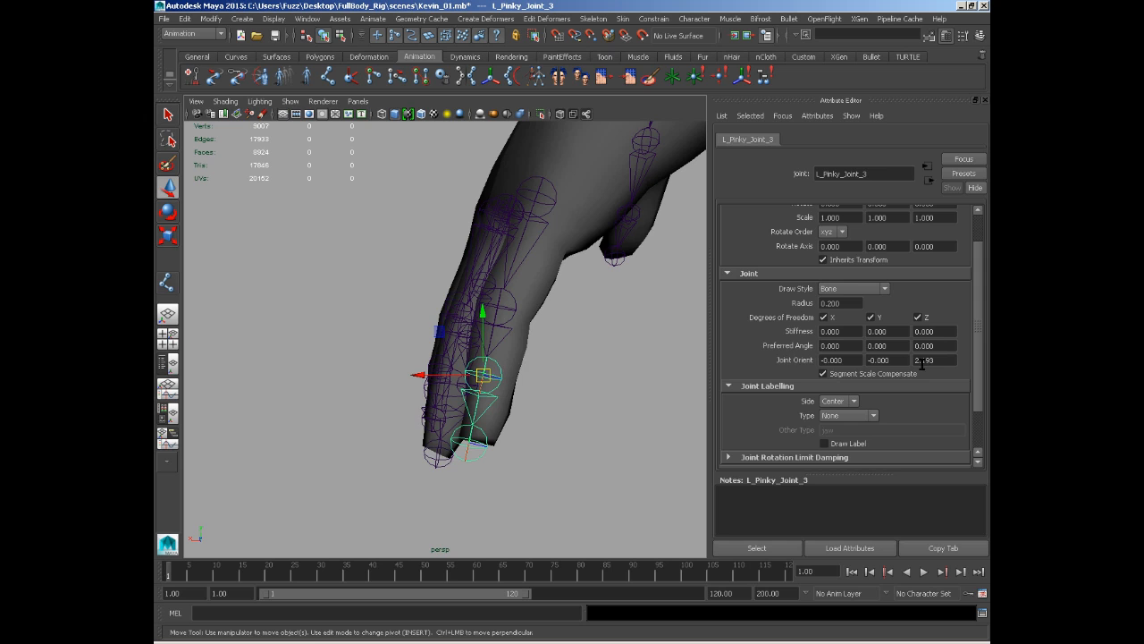
left_click_drag(572, 376, 444, 433, "alt")
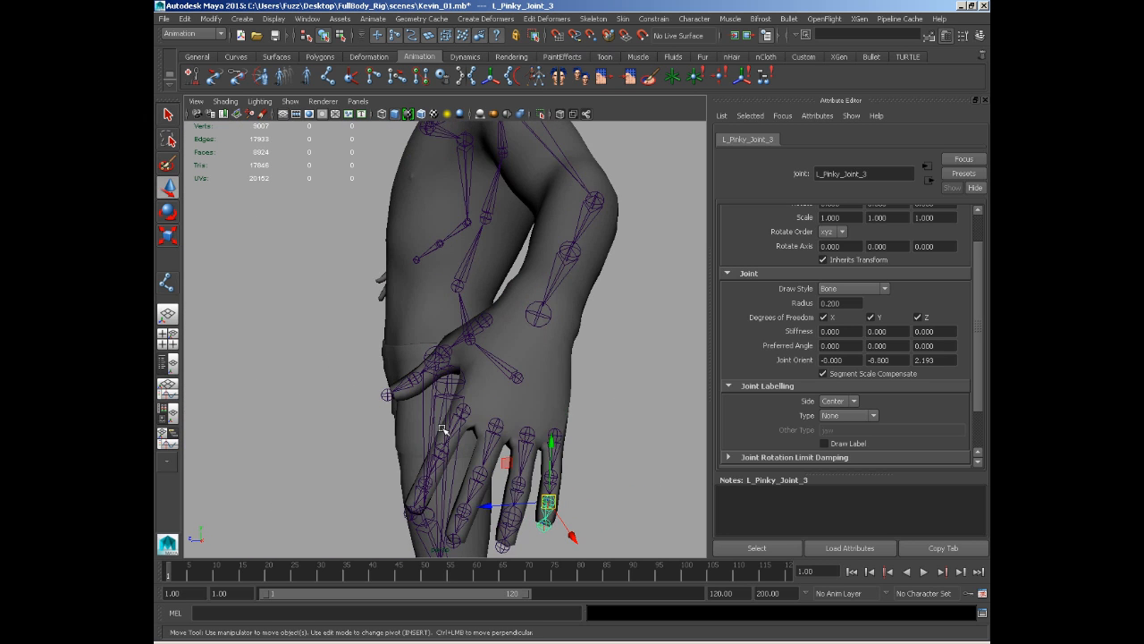
Step: Deselect the pinky joint, bring up the Channel Box and Layer Editor, and hide layer1 so that only the skeleton shows
right_click_drag(444, 433, 408, 402, "alt")
left_click(408, 402)
left_click_drag(549, 331, 592, 352, "alt")
right_click_drag(593, 352, 617, 352, "alt")
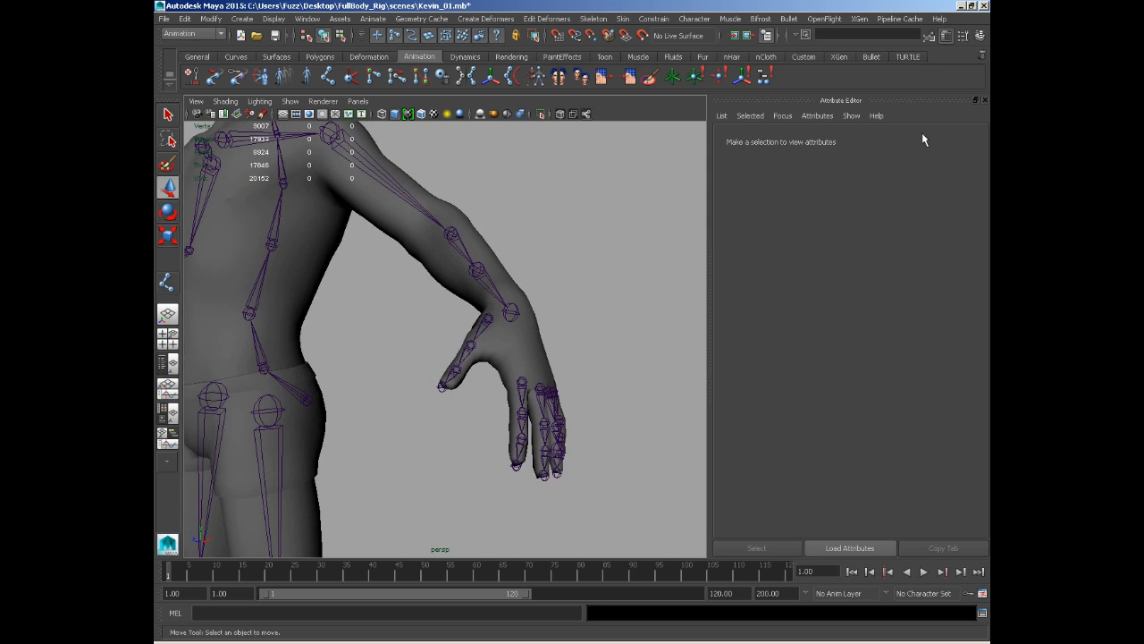
left_click(979, 36)
left_click(857, 483)
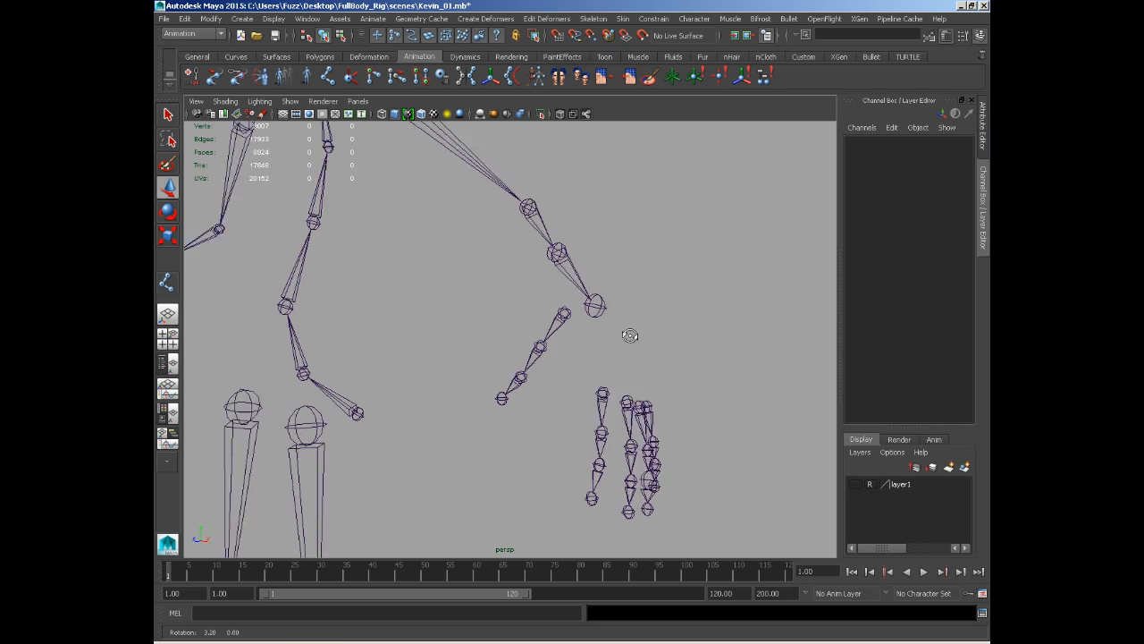
left_click_drag(629, 332, 514, 449, "alt")
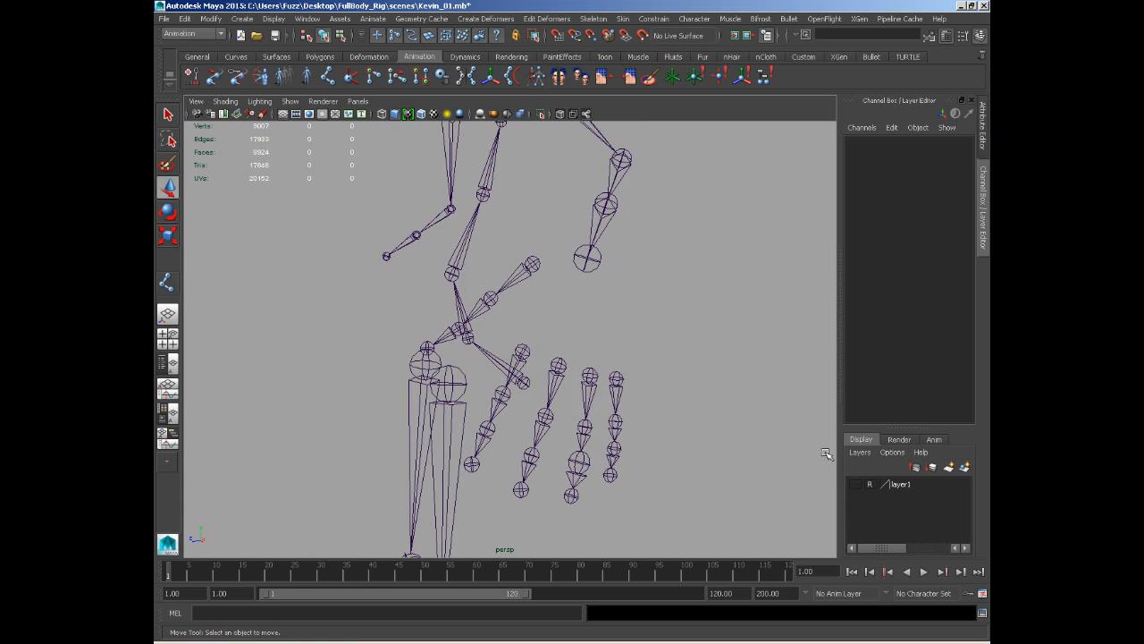
Step: Show layer1 briefly to compare the body mesh with the joints, and hide it again
left_click(856, 483)
left_click_drag(786, 452, 752, 457, "alt")
scroll(531, 336, "down", 3)
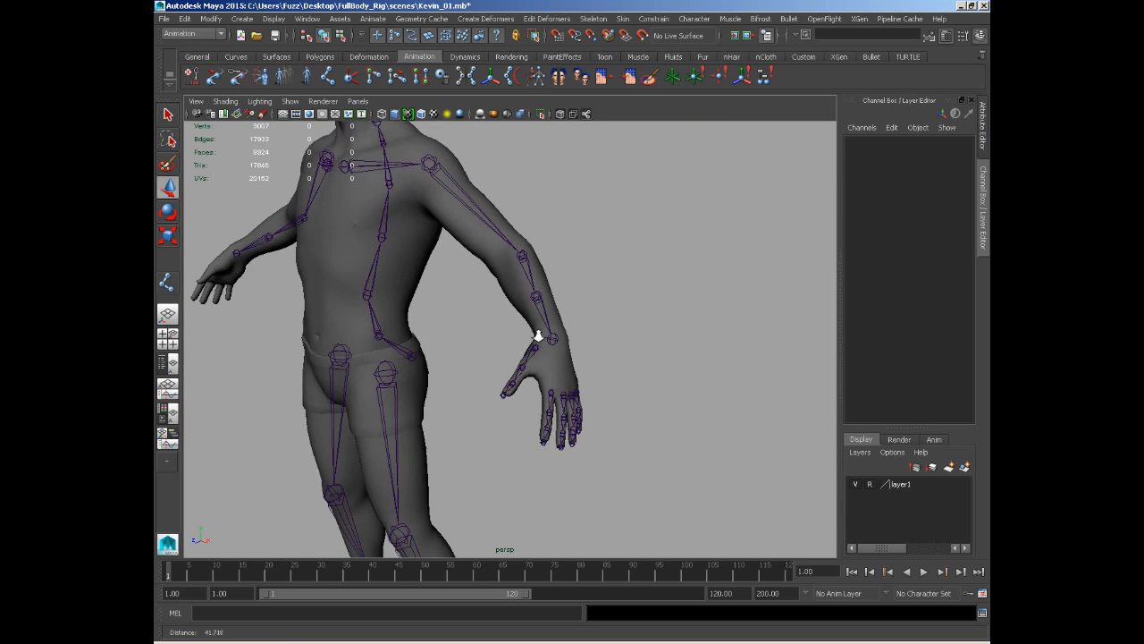
scroll(544, 331, "up", 1)
left_click(855, 485)
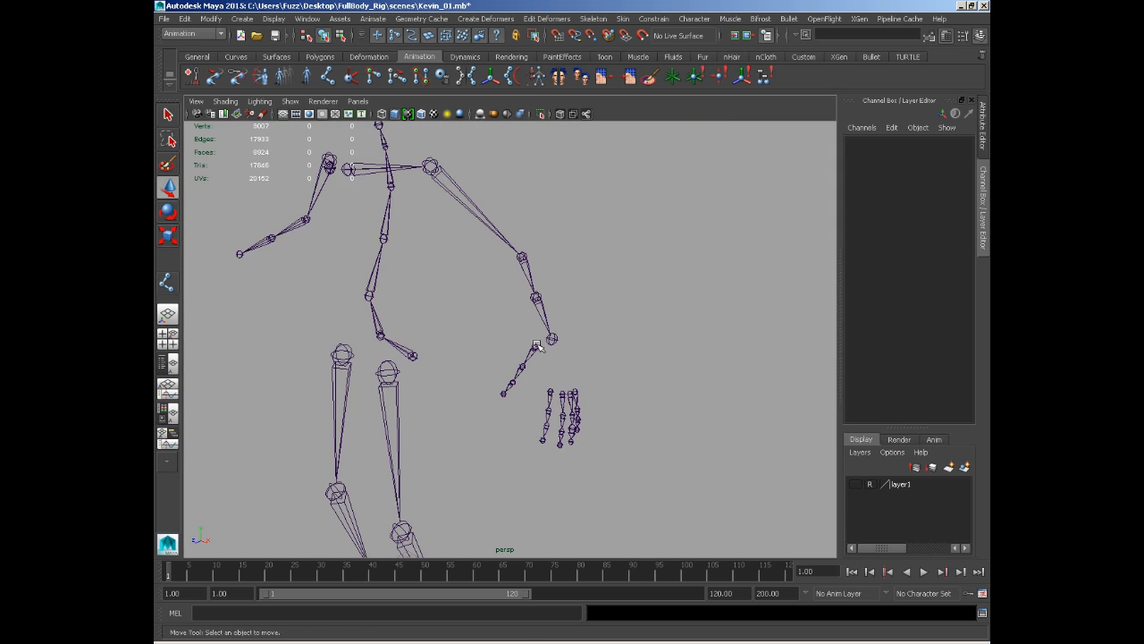
left_click(535, 346)
left_click(592, 18)
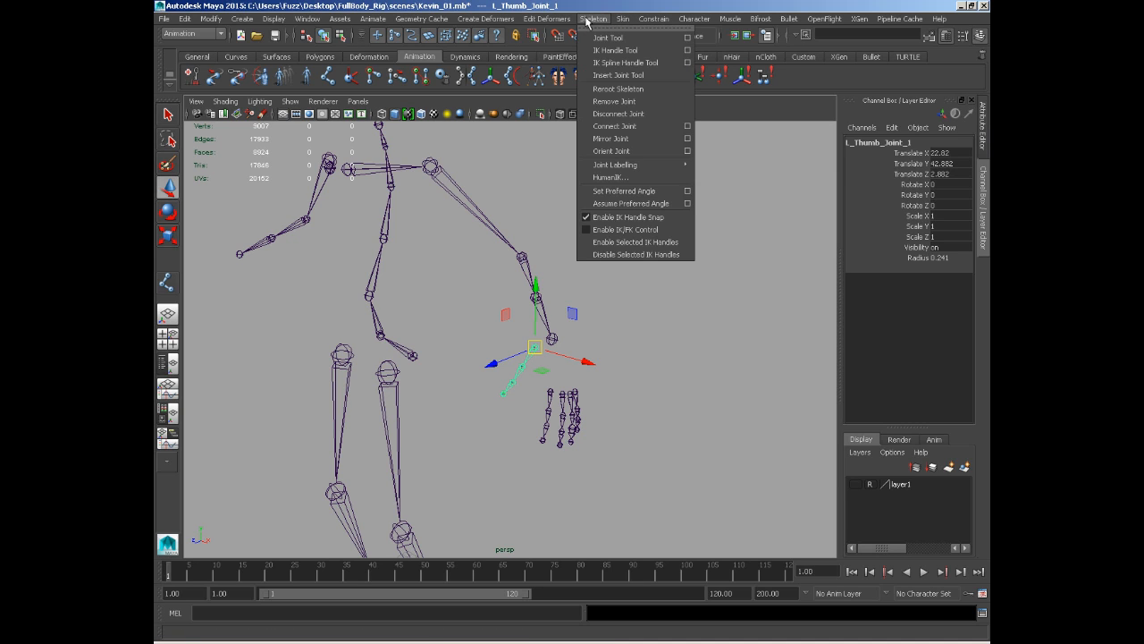
left_click(562, 128)
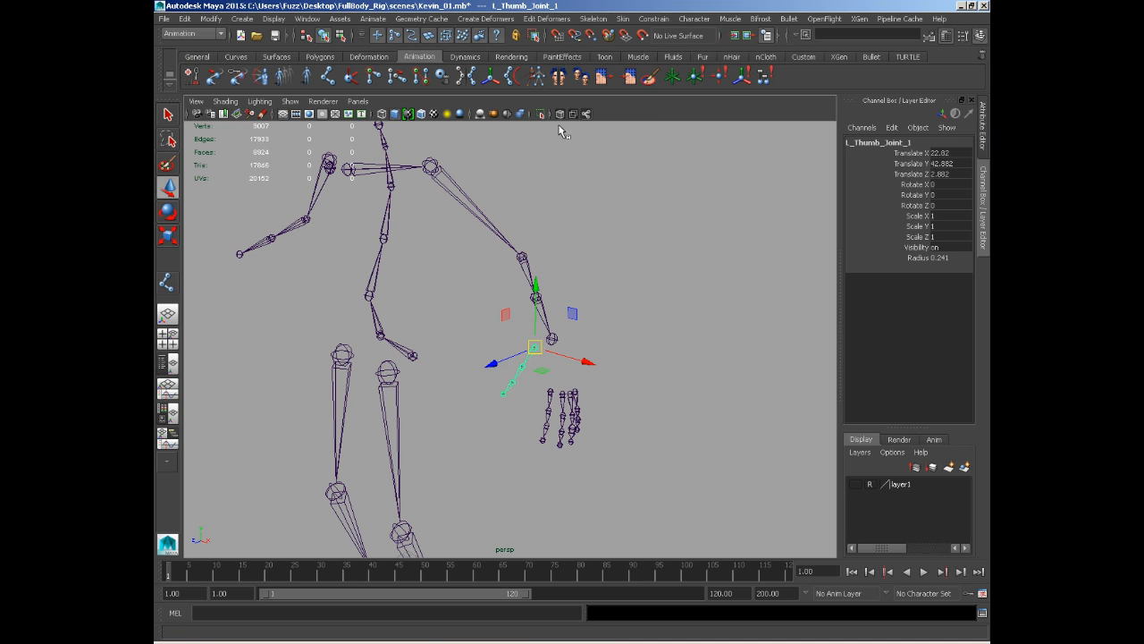
key("q")
left_click(550, 392, "shift")
left_click(562, 393, "shift")
left_click(576, 391, "shift")
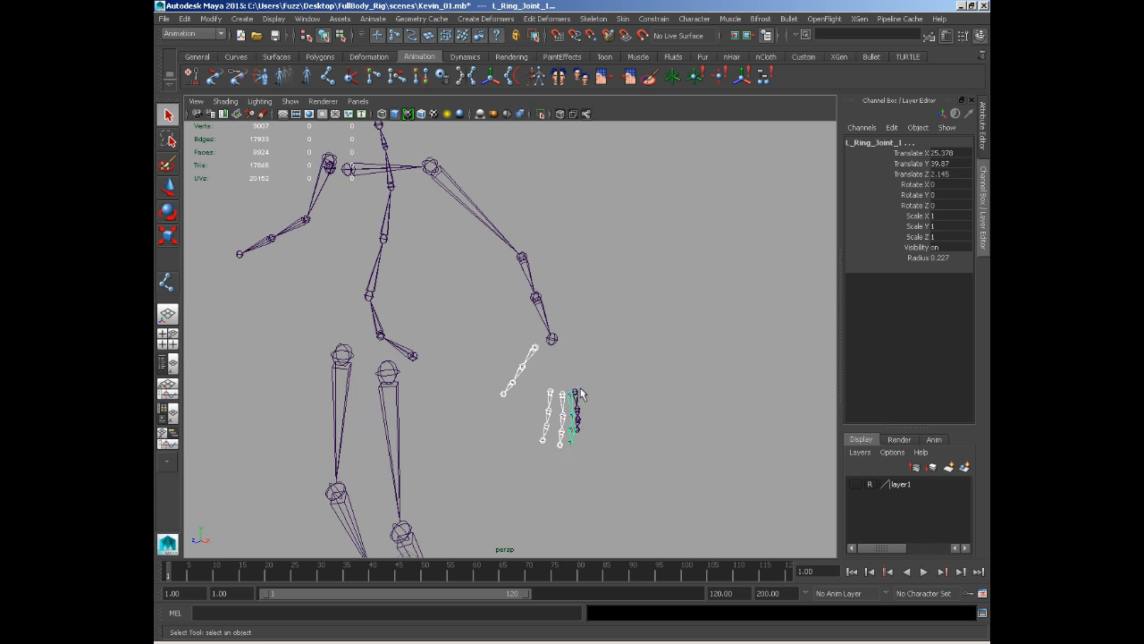
left_click(576, 394, "shift")
left_click_drag(580, 388, 624, 379, "alt")
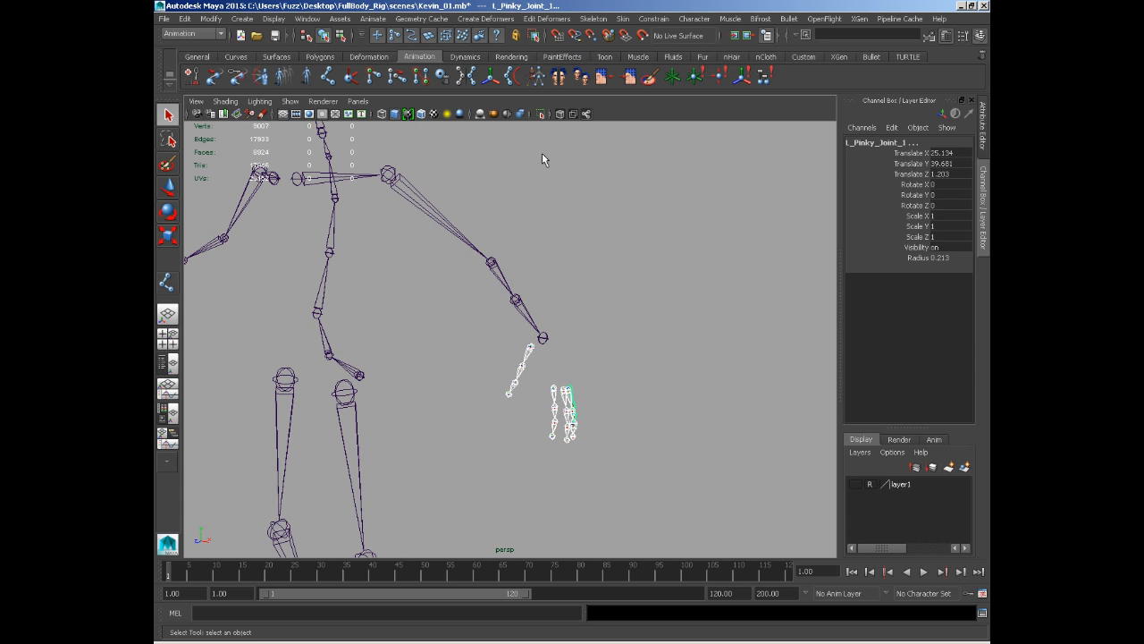
Step: Mirror the left thumb chain across YZ with the Behavior function, replacing L_ with R_ in the joint names
left_click(532, 348)
left_click_drag(532, 349, 573, 381, "alt")
middle_click_drag(573, 387, 550, 336, "alt")
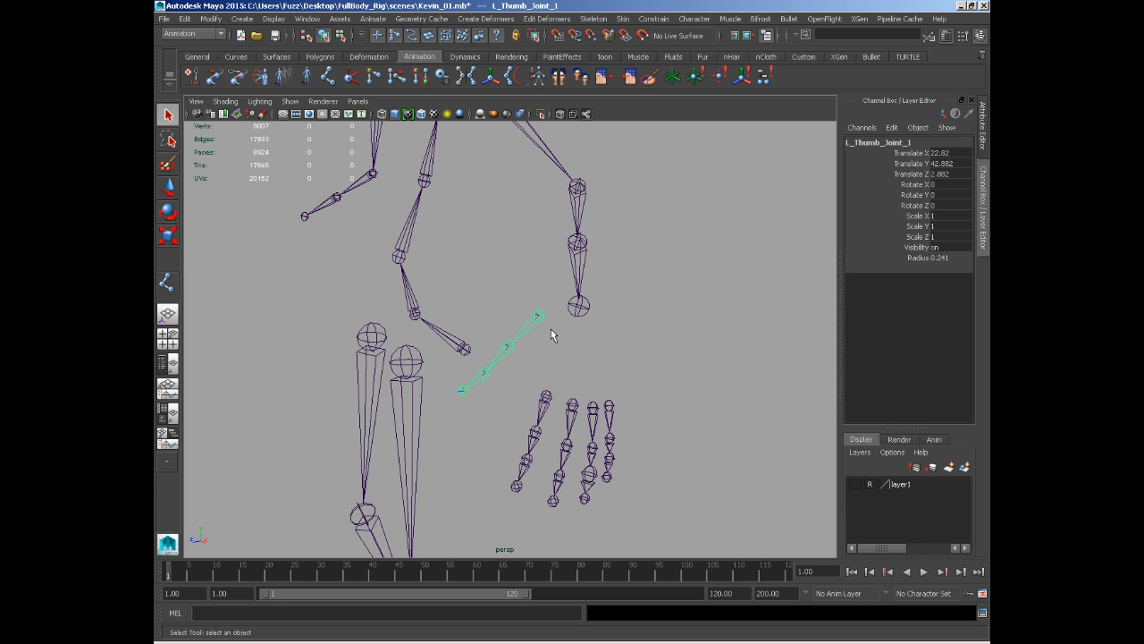
left_click(594, 19)
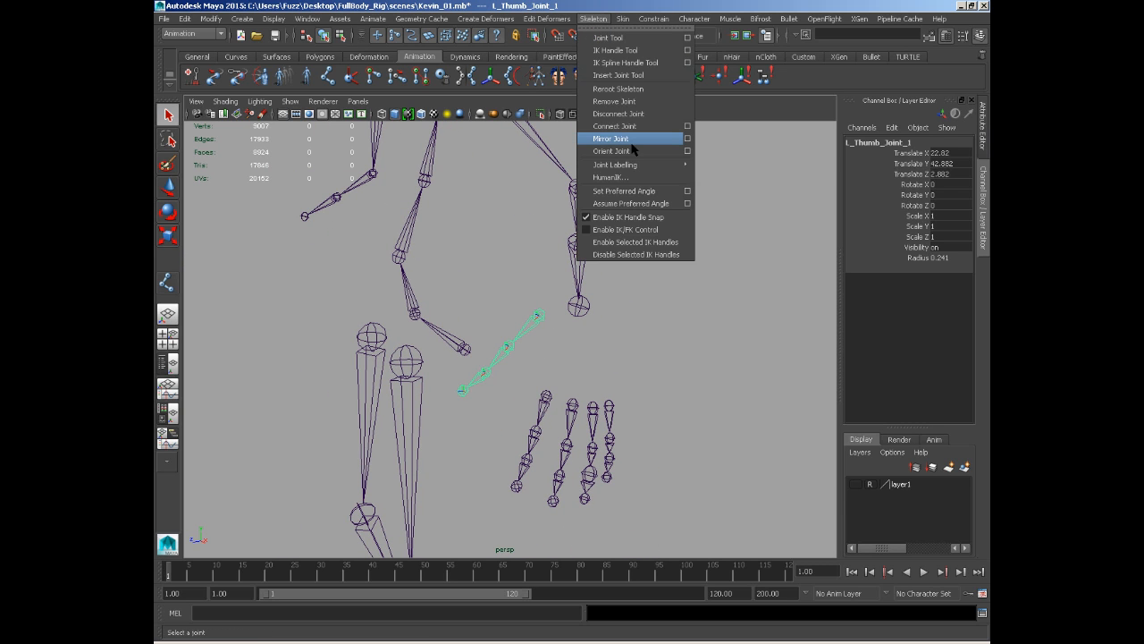
left_click(686, 140)
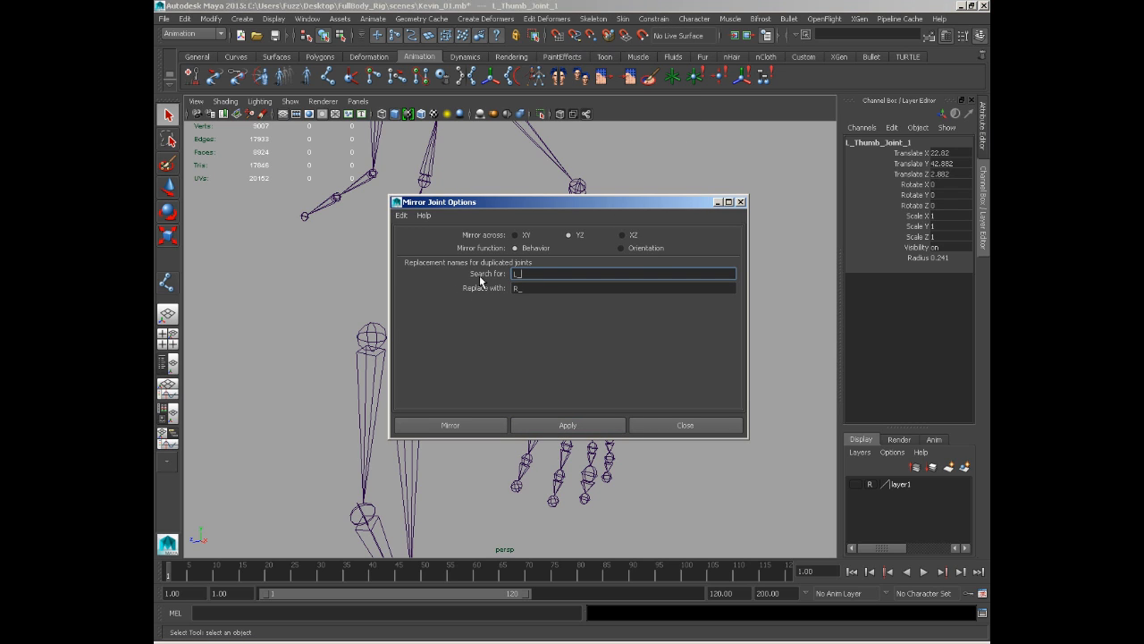
left_click(557, 426)
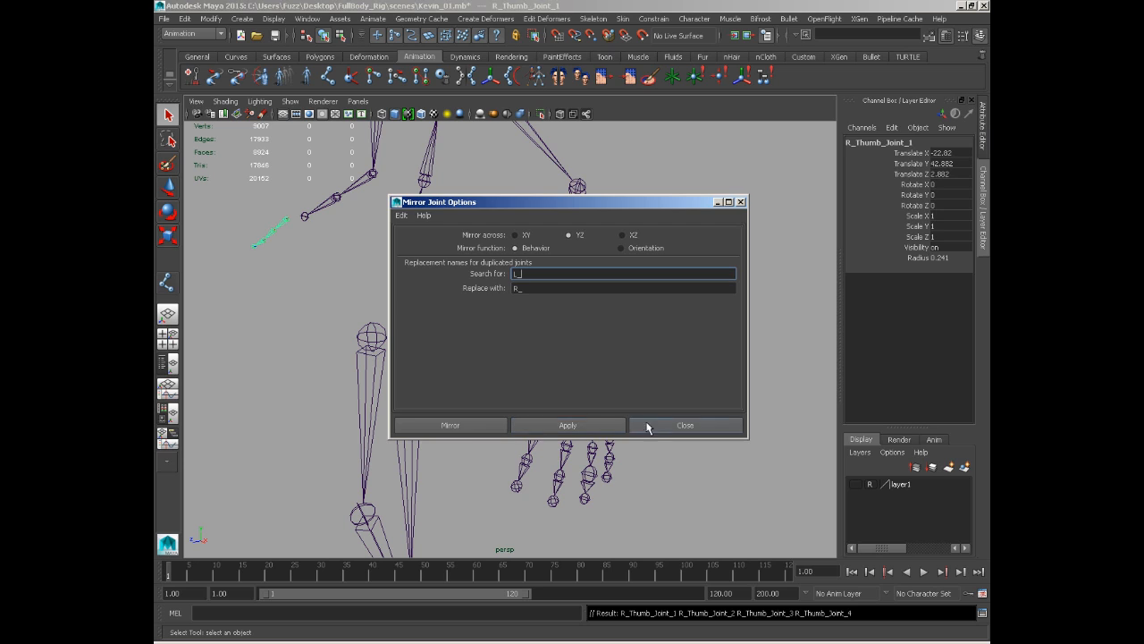
left_click(685, 424)
Step: Mirror the left index, middle, ring and pinky chains one by one with the same Mirror Joint settings
left_click(546, 399)
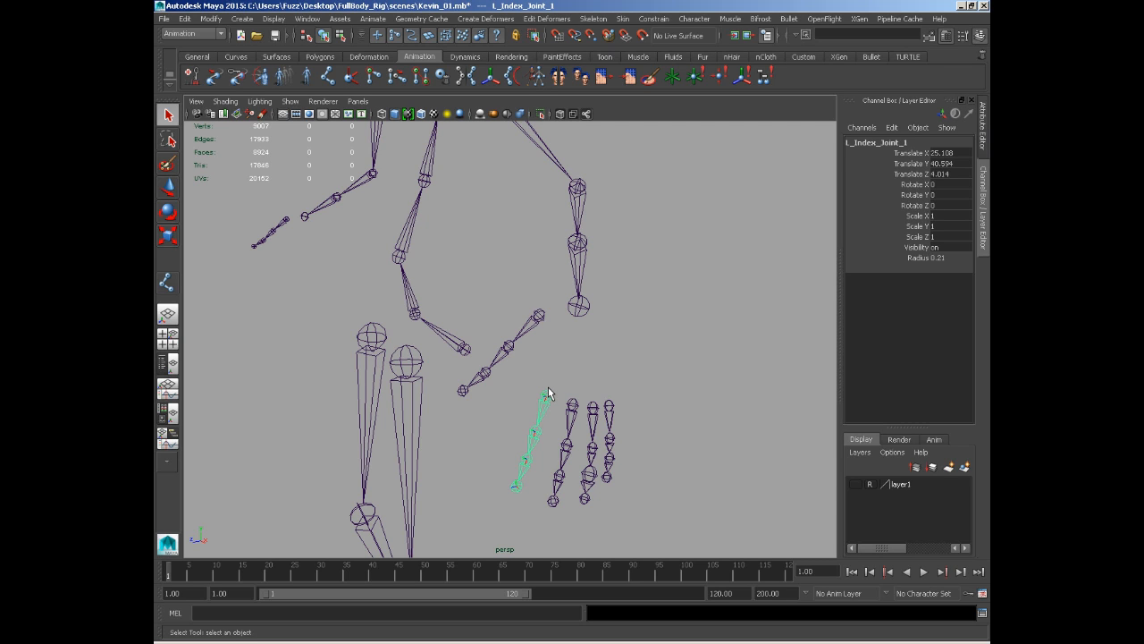
key("g")
left_click(573, 410)
key("g")
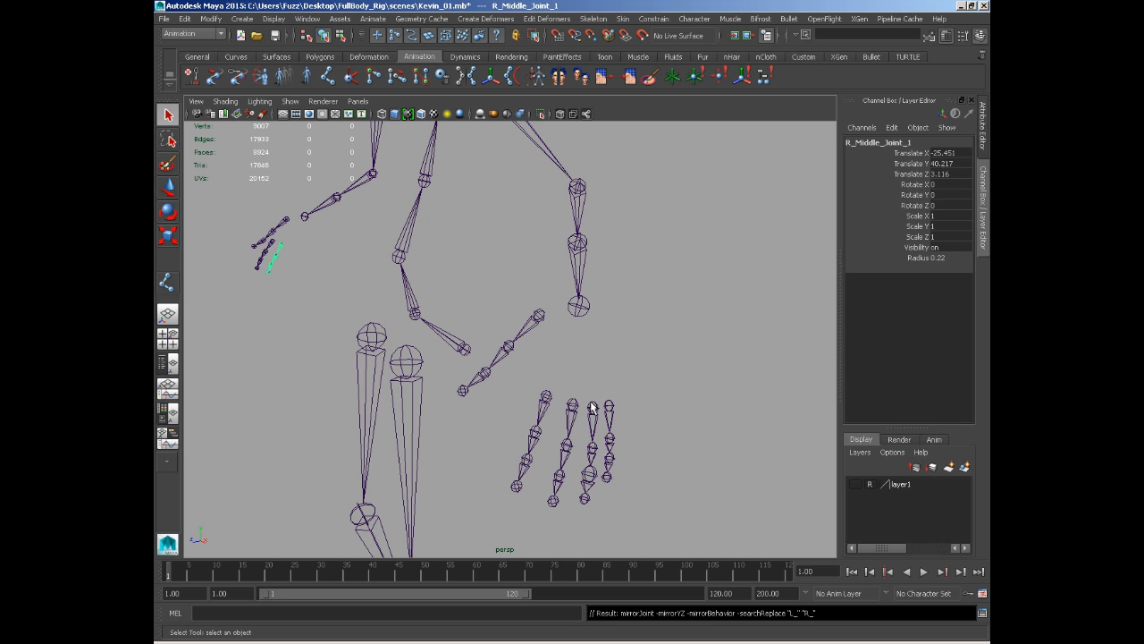
left_click(592, 407)
key("g")
left_click(610, 401)
key("g")
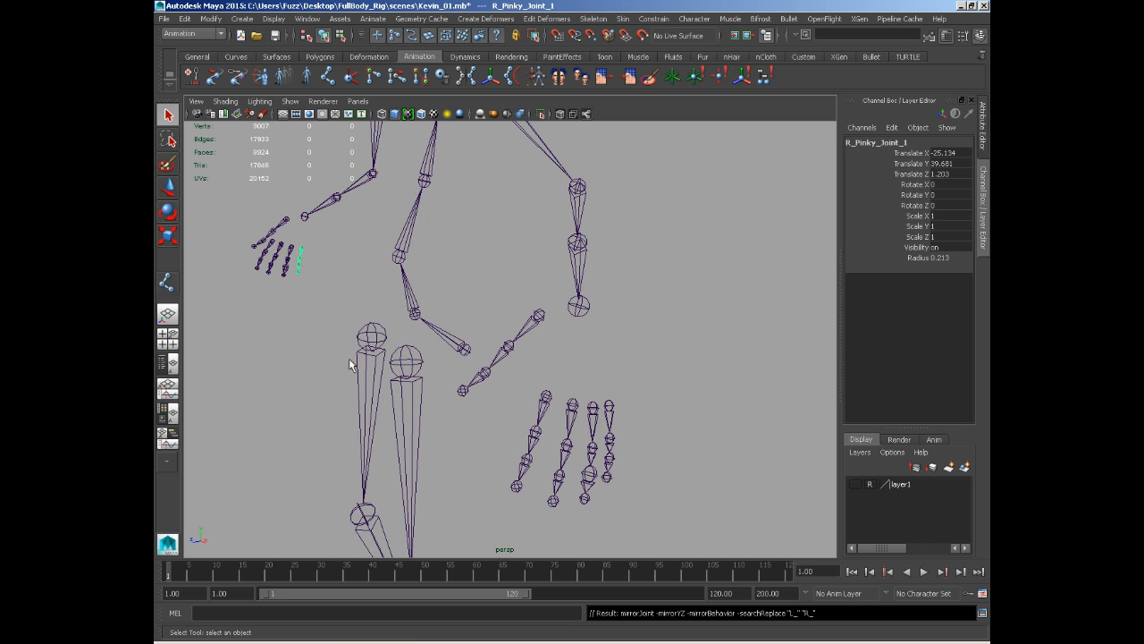
Step: Clear the selection and examine the whole skeleton with the finger chains of both hands
left_click_drag(352, 360, 616, 250, "alt")
right_click_drag(616, 251, 635, 270, "alt")
left_click_drag(635, 270, 589, 435, "alt")
left_click(344, 351)
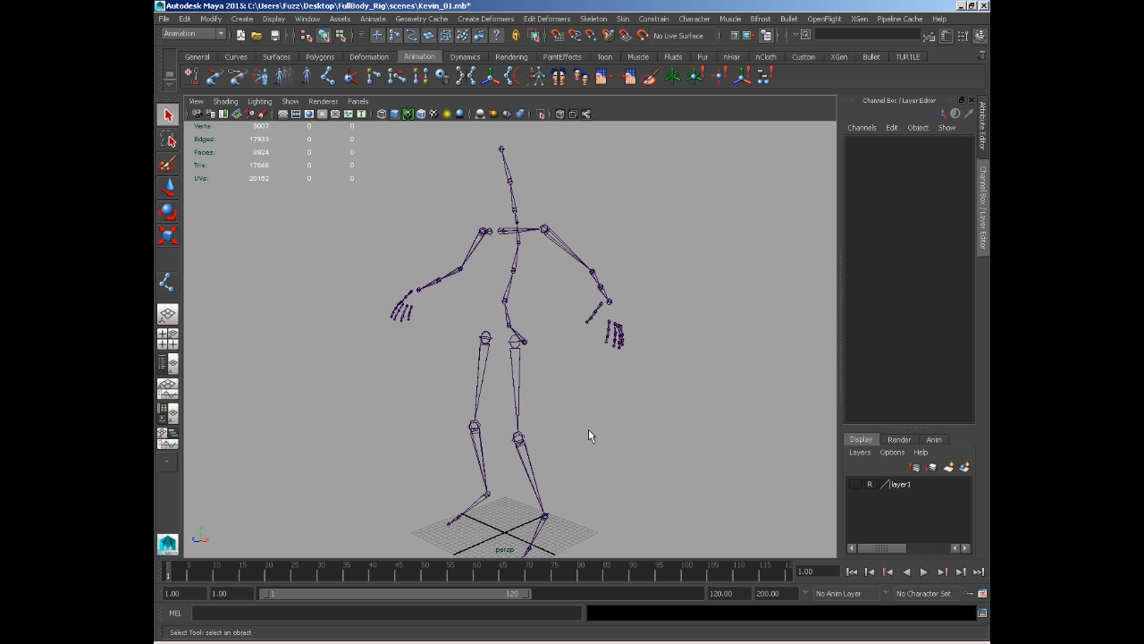
left_click_drag(489, 302, 523, 318, "alt")
scroll(505, 304, "up", 5)
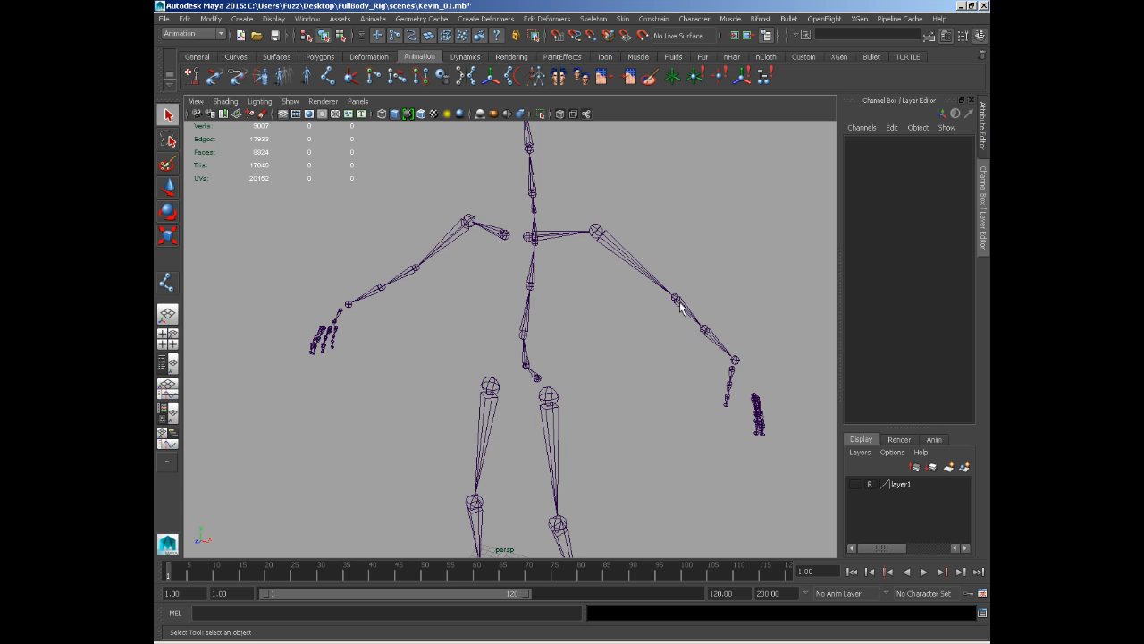
scroll(679, 307, "down", 6)
Step: Open the Outliner and tear it off into its own maximized window
left_click(167, 364)
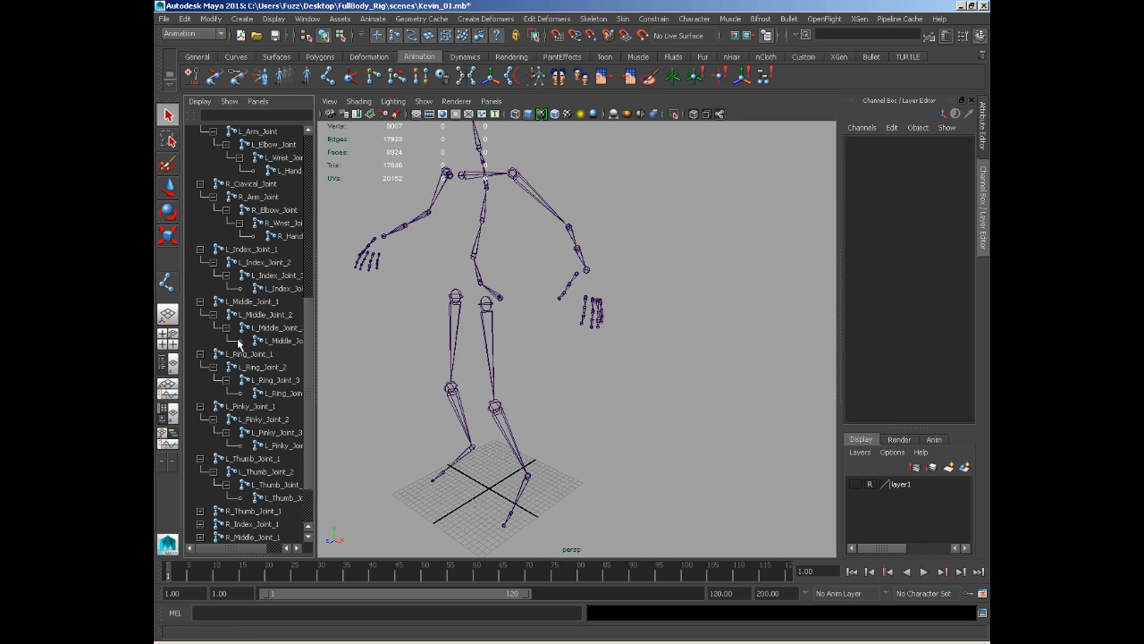
left_click(258, 101)
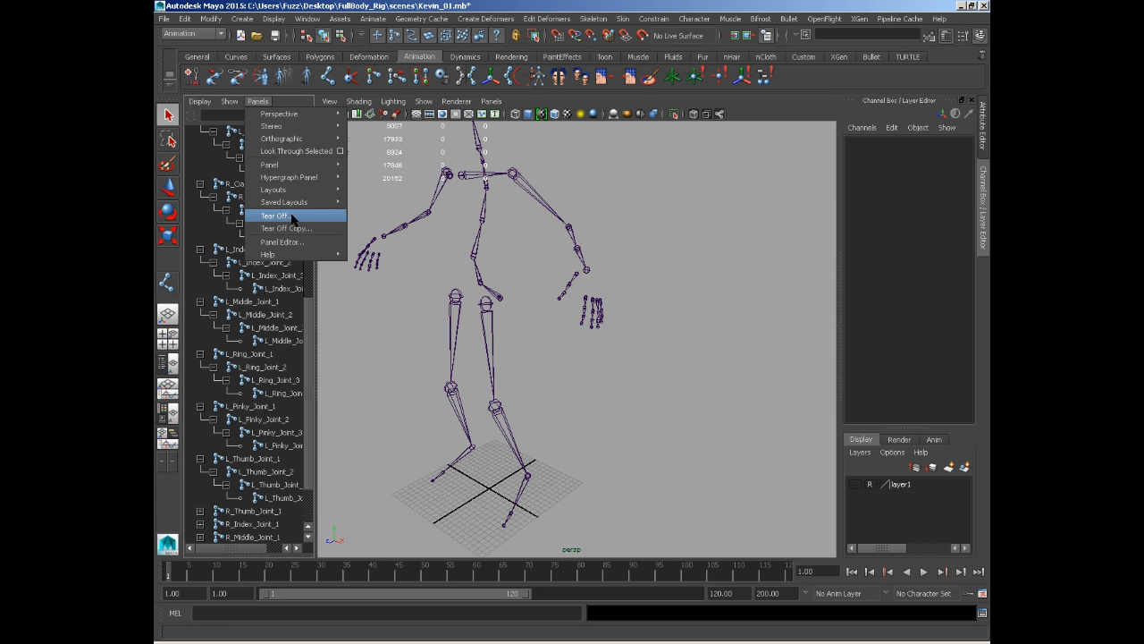
left_click(294, 217)
left_click(345, 123)
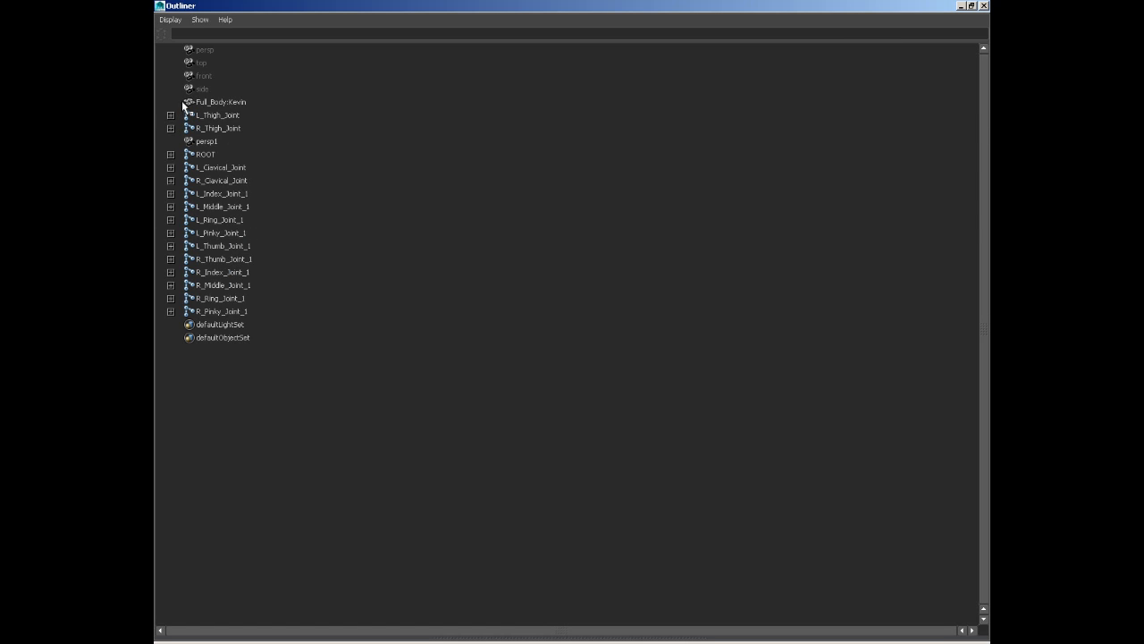
Step: Expand the full hierarchy of every joint chain in the Outliner, from R_Pinky_Joint_1 up to L_Thigh_Joint
left_click(170, 311, "shift")
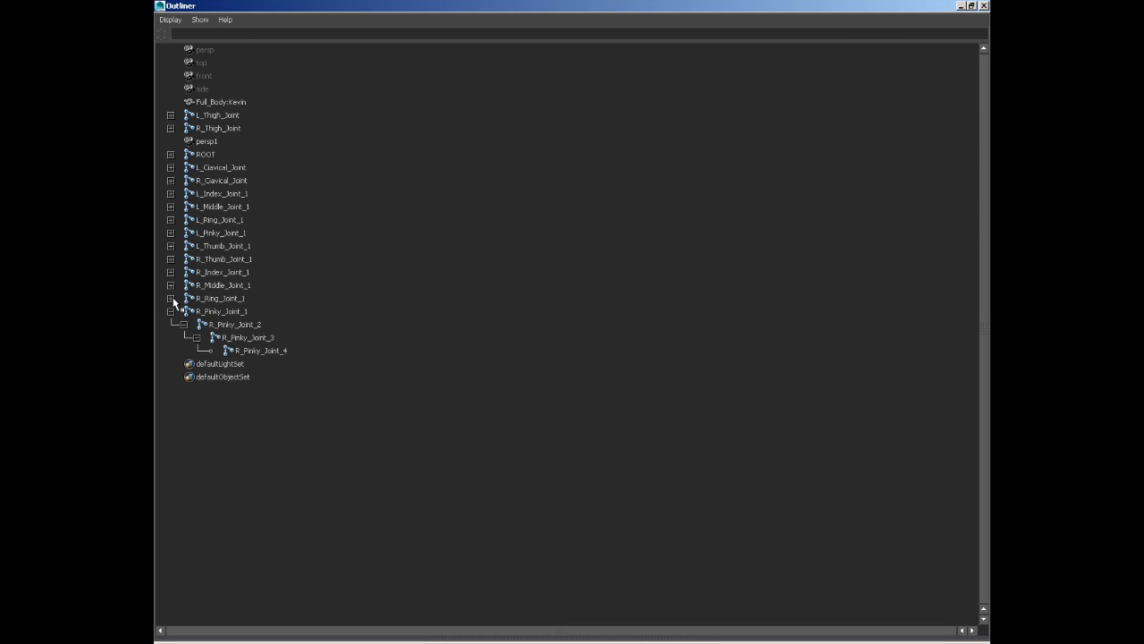
left_click(170, 298, "shift")
left_click(170, 284, "shift")
left_click(170, 272, "shift")
left_click(170, 258, "shift")
left_click(170, 246, "shift")
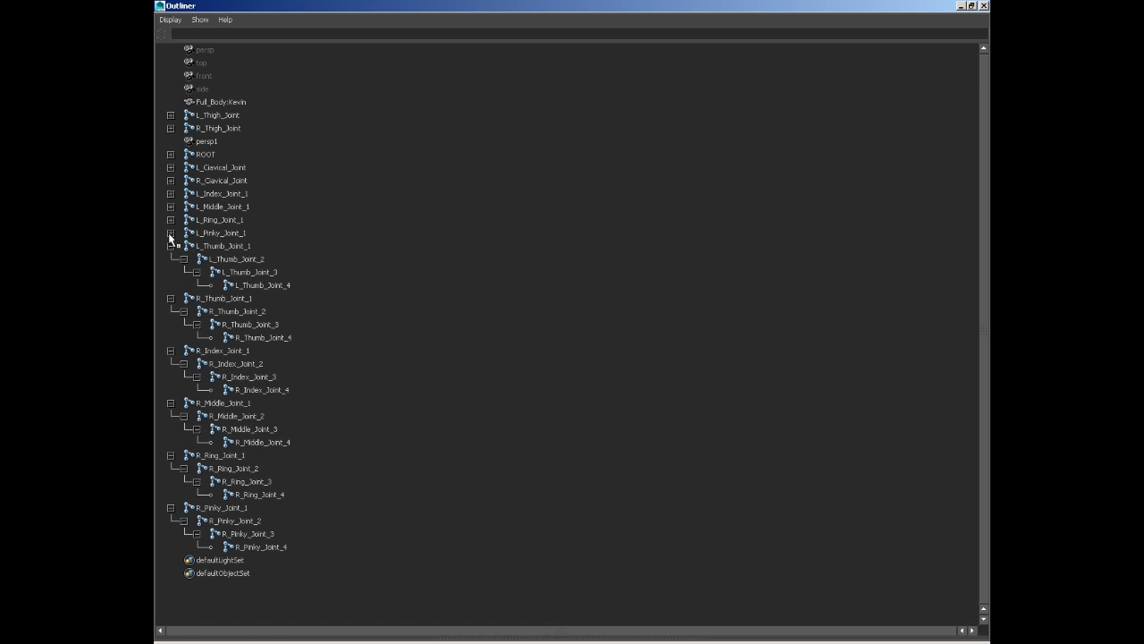
left_click(170, 232, "shift")
left_click(169, 219, "shift")
left_click(170, 206, "shift")
left_click(170, 193, "shift")
left_click(170, 180, "shift")
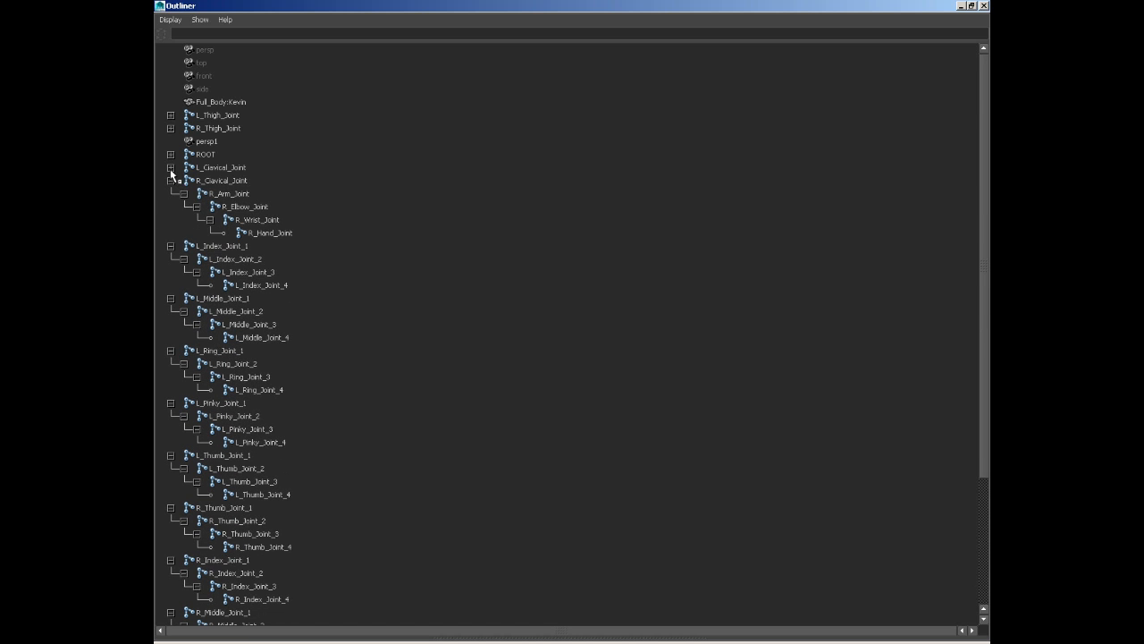
left_click(170, 167, "shift")
left_click(170, 154, "shift")
left_click(170, 128, "shift")
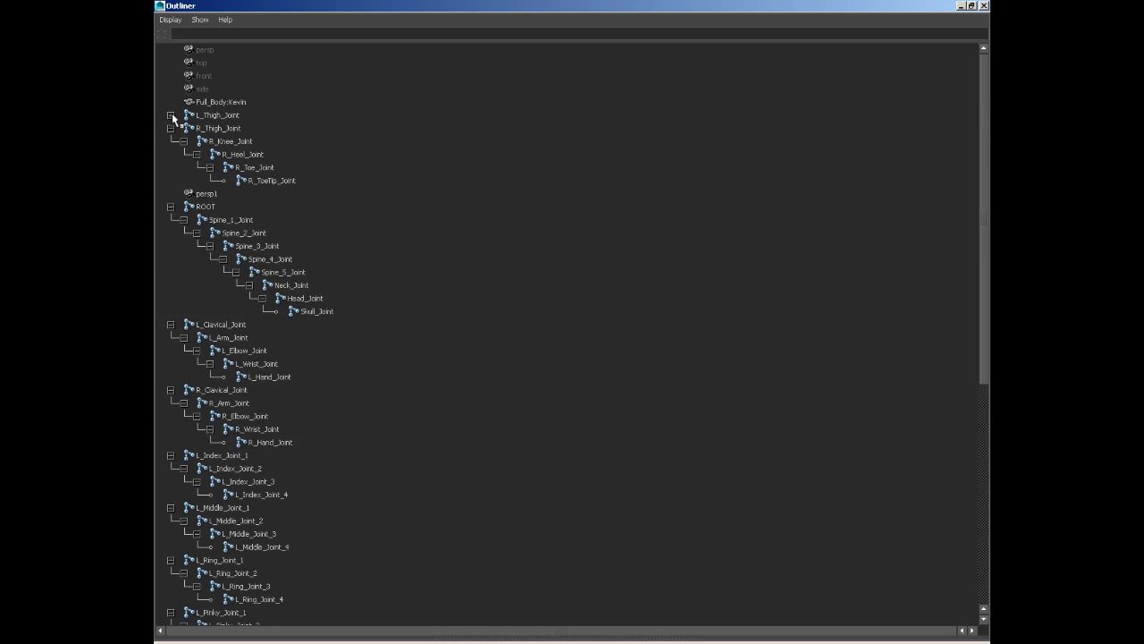
left_click(170, 115, "shift")
Step: Review the joint names in the expanded hierarchy and close the Outliner window
scroll(295, 258, "down", 10)
scroll(290, 265, "up", 5)
scroll(291, 265, "down", 5)
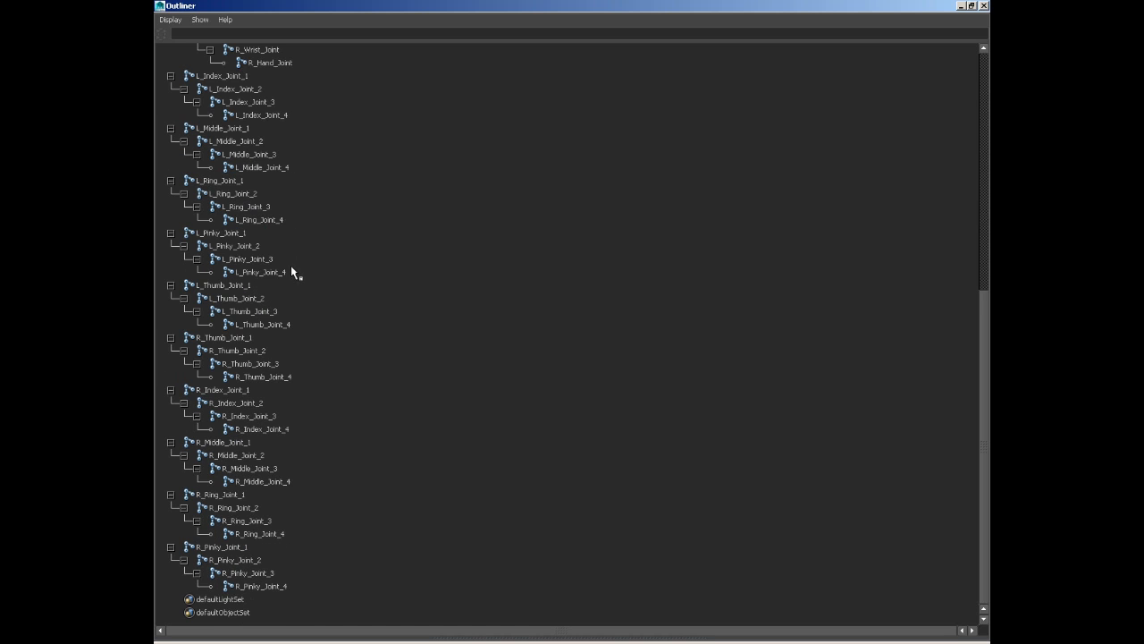
left_click(985, 6)
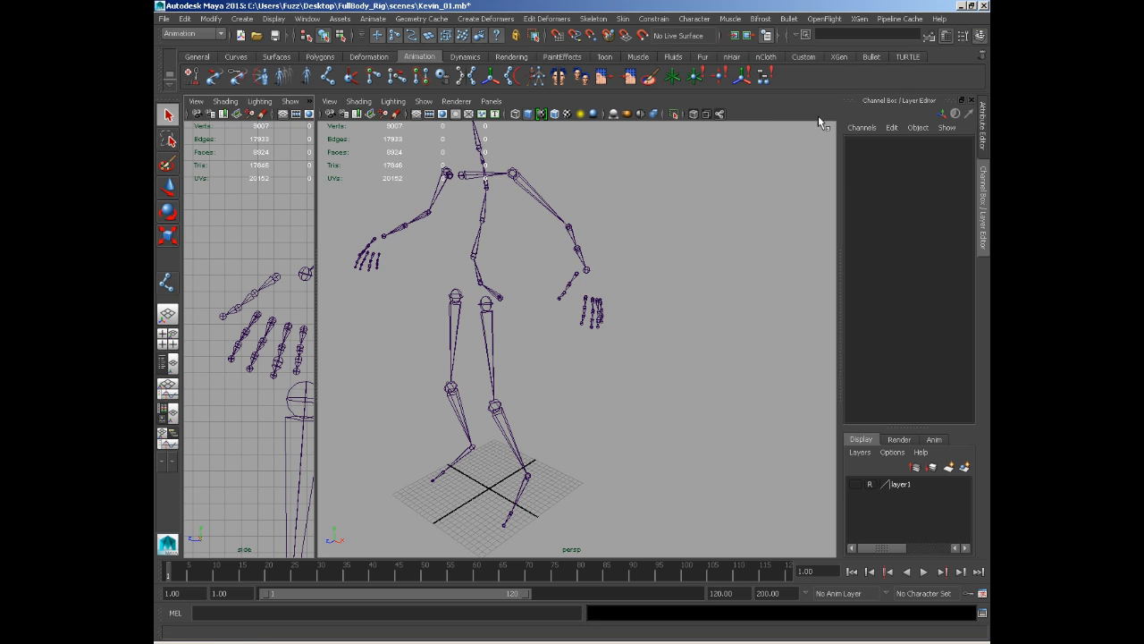
Step: Maximize the perspective view and examine the gap between the root of the spine and the two thigh joints
left_click_drag(487, 285, 669, 267, "alt")
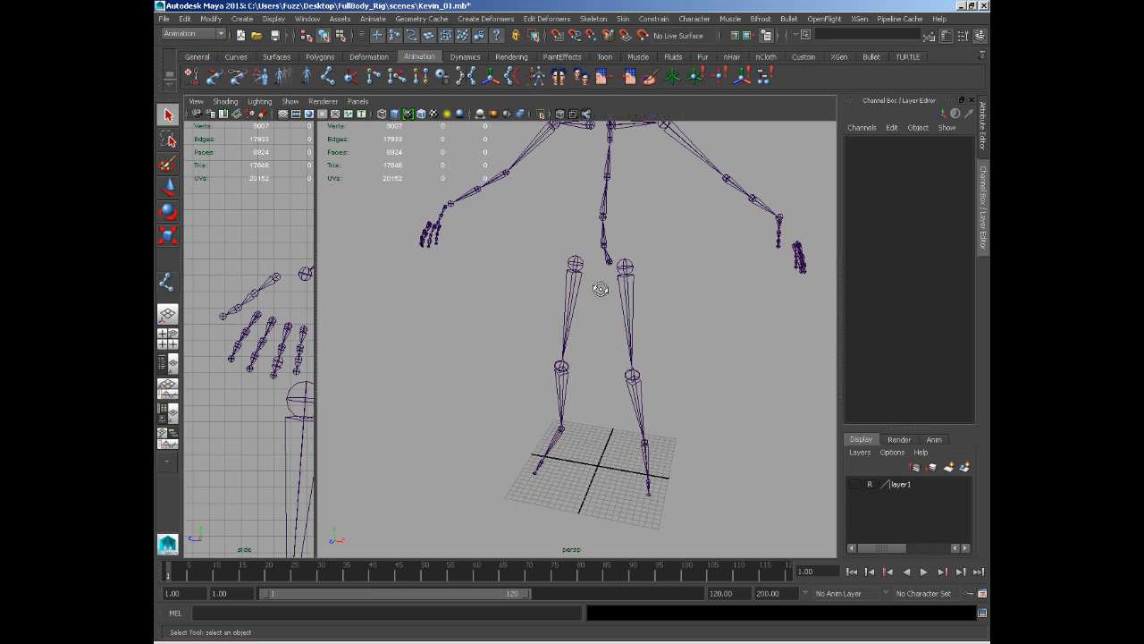
key("space")
left_click_drag(600, 289, 537, 293, "alt")
right_click_drag(536, 293, 529, 256, "alt")
middle_click_drag(528, 257, 546, 372, "alt")
left_click_drag(546, 372, 598, 362, "alt")
middle_click_drag(598, 363, 501, 393, "alt")
right_click_drag(501, 393, 531, 331, "alt")
mouse_move(531, 331)
left_mouse_down("alt")
mouse_move(523, 362)
mouse_move(510, 358)
mouse_move(513, 340)
left_mouse_up("alt")
middle_click_drag(513, 340, 513, 300, "alt")
right_click_drag(514, 299, 480, 360, "alt")
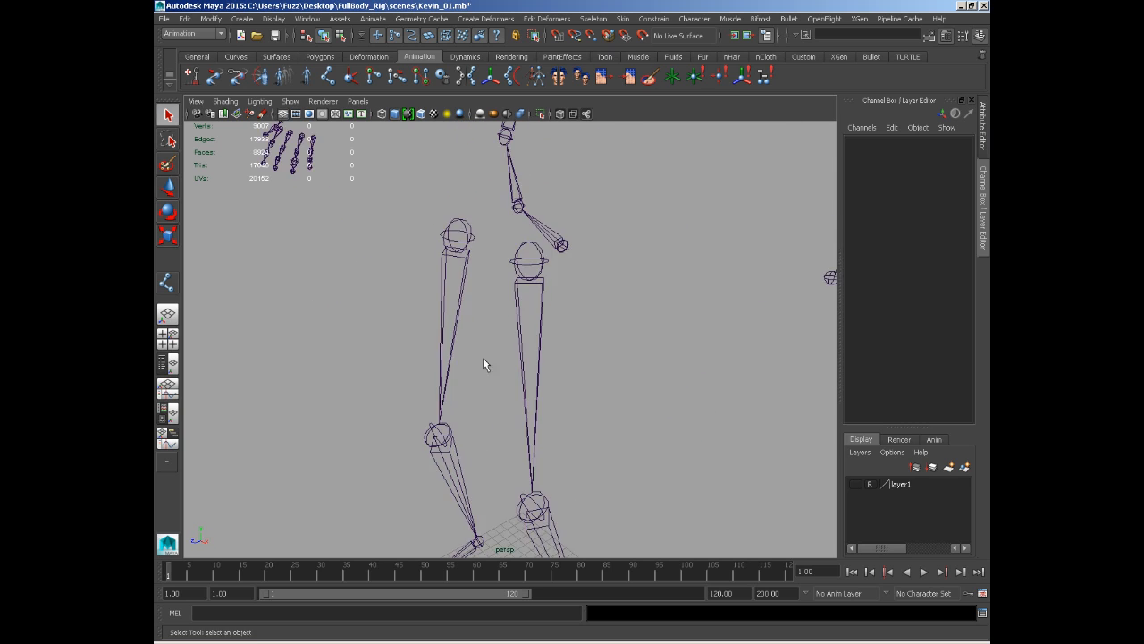
left_click_drag(480, 361, 521, 321, "alt")
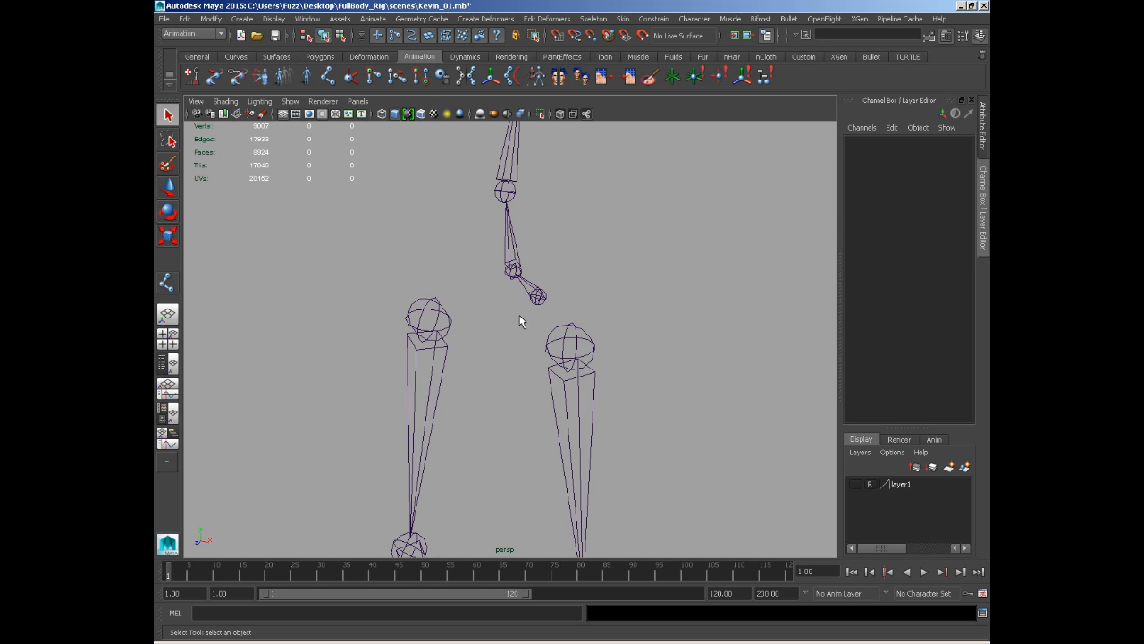
Step: Parent the left and right thigh joints to Spine_1_Joint at the base of the spine
right_click_drag(668, 300, 670, 346, "alt")
mouse_move(669, 340)
left_mouse_down("alt")
mouse_move(648, 343)
mouse_move(658, 341)
left_mouse_up("alt")
left_click(655, 343)
left_click(485, 273, "shift")
left_click_drag(484, 273, 538, 236, "alt")
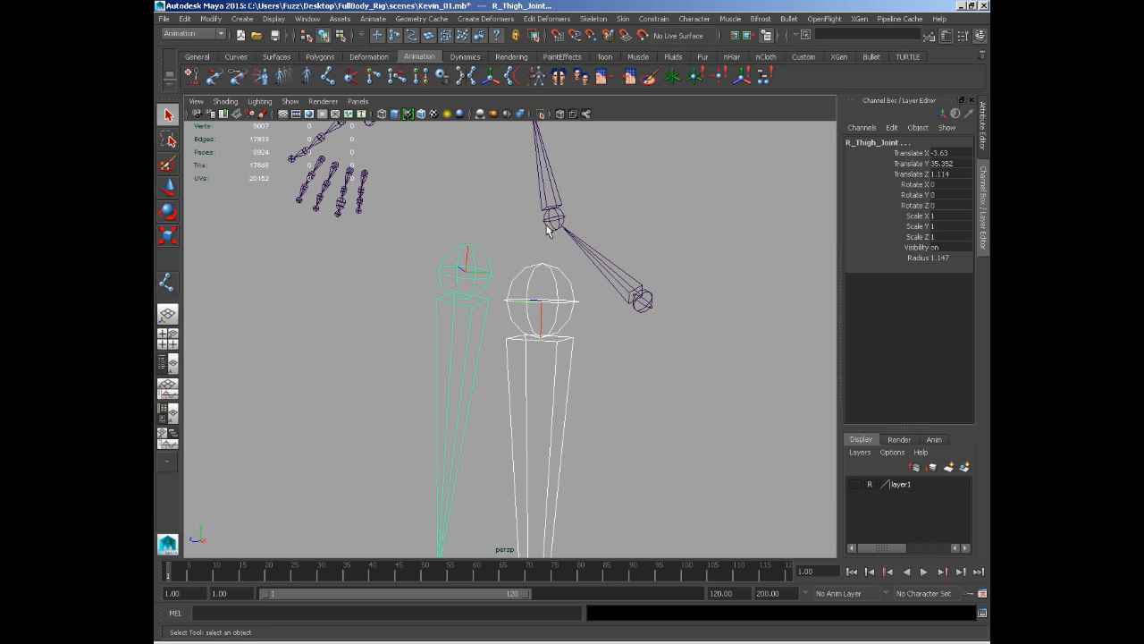
left_click(549, 223)
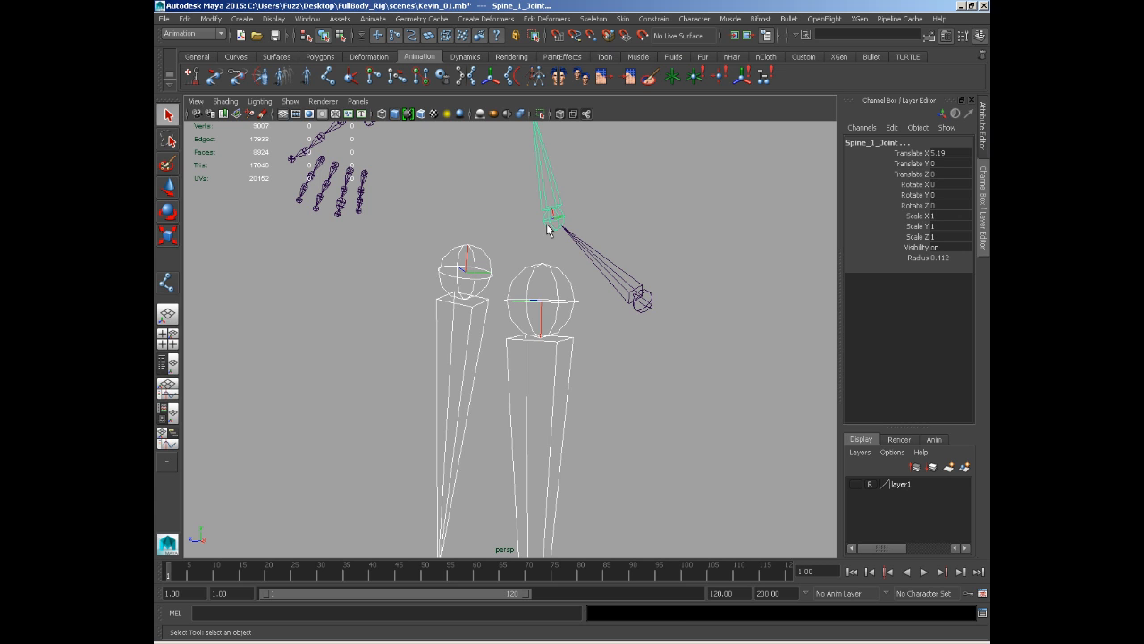
key("p")
mouse_move(414, 254)
left_mouse_down("alt")
mouse_move(515, 250)
mouse_move(417, 253)
left_mouse_up("alt")
left_click(516, 250)
left_click_drag(536, 257, 577, 336, "alt")
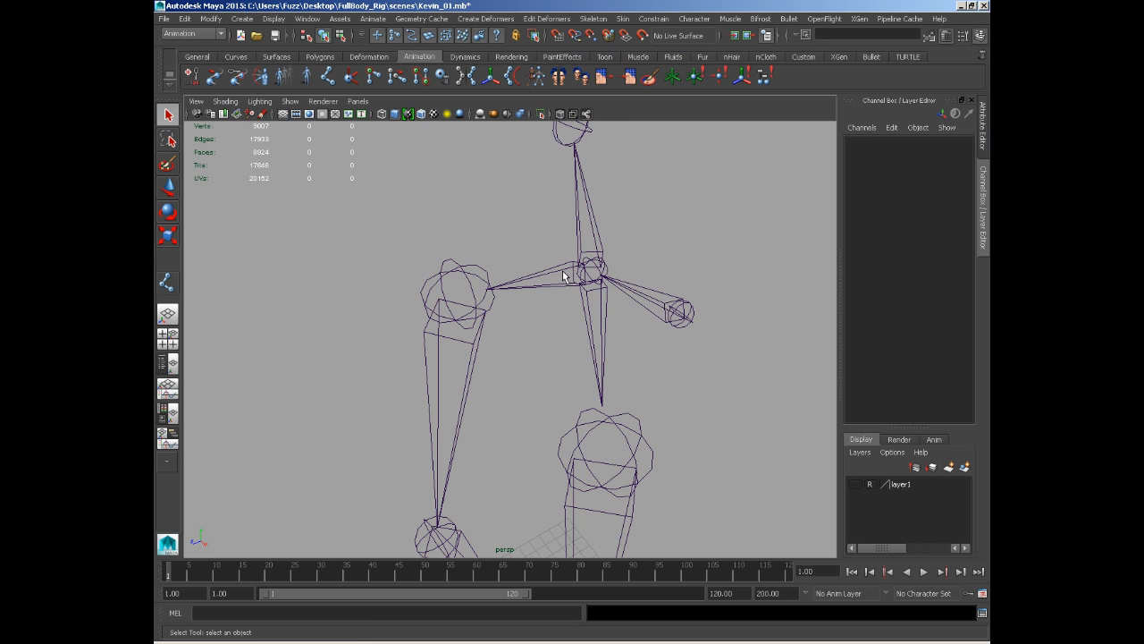
left_click_drag(599, 329, 516, 273, "alt")
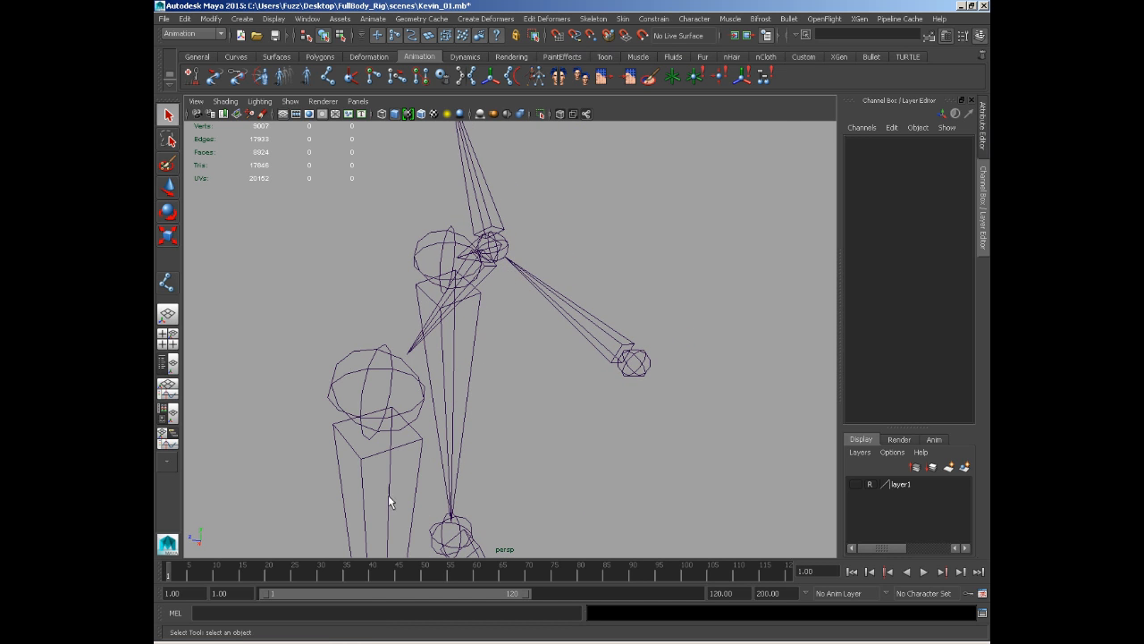
left_click_drag(389, 502, 465, 278, "alt")
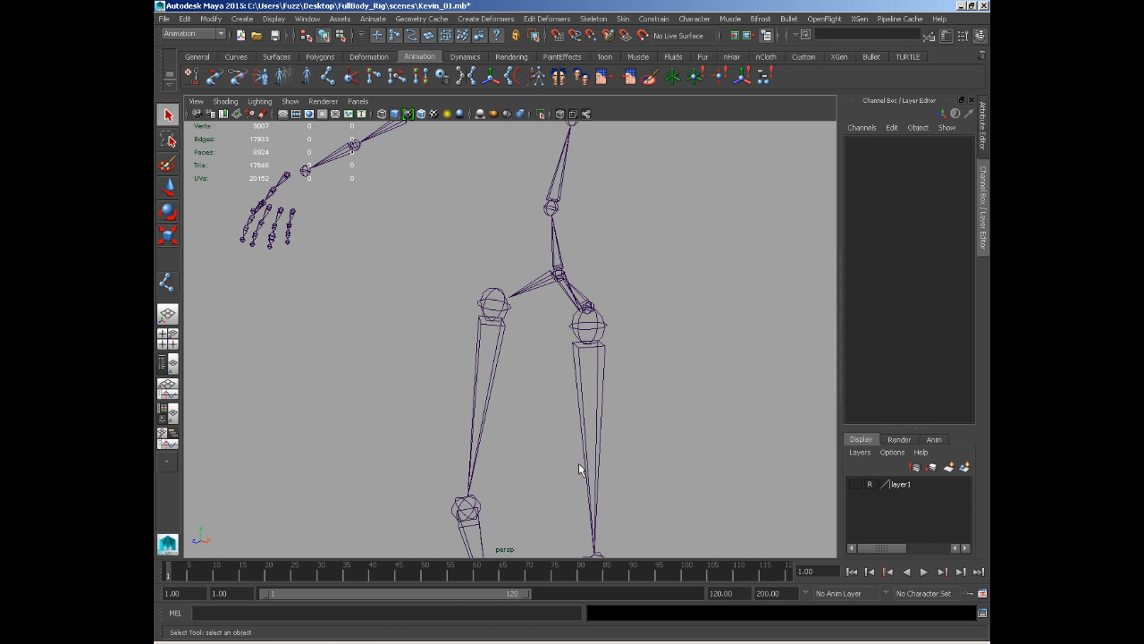
left_click_drag(578, 463, 545, 226, "alt")
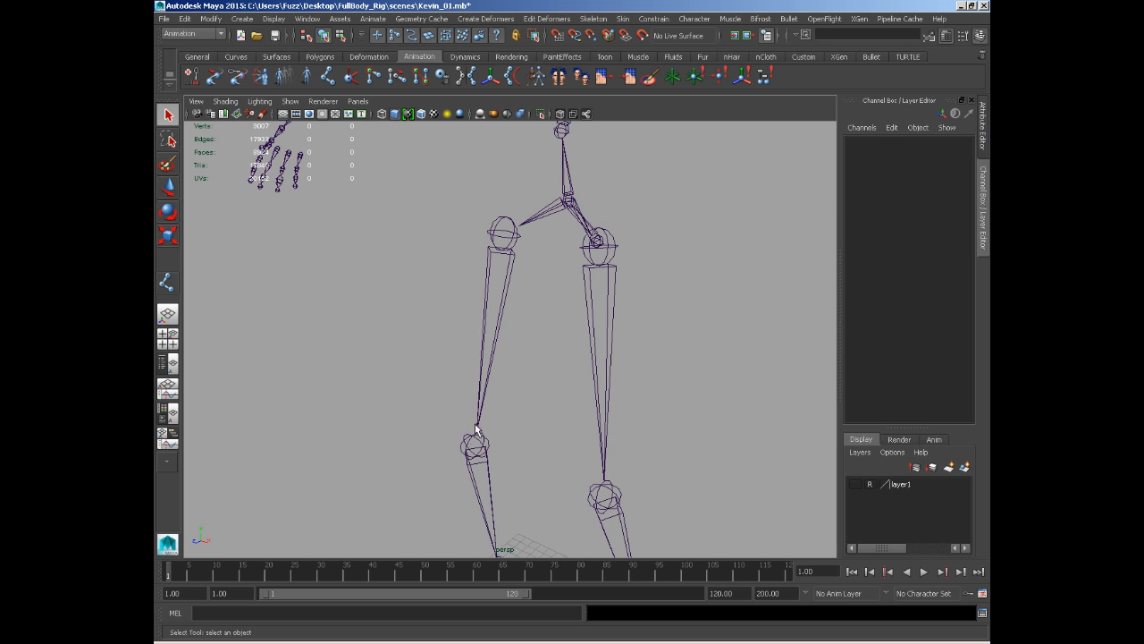
Step: Parent L_Clavical_Joint and R_Clavical_Joint to Spine_5_Joint below the neck, and clear the selection
middle_click_drag(500, 269, 506, 536, "alt")
right_click_drag(506, 537, 488, 385, "alt")
middle_click_drag(488, 385, 497, 386, "alt")
left_click_drag(459, 341, 519, 345, "alt")
middle_click_drag(518, 345, 536, 343, "alt")
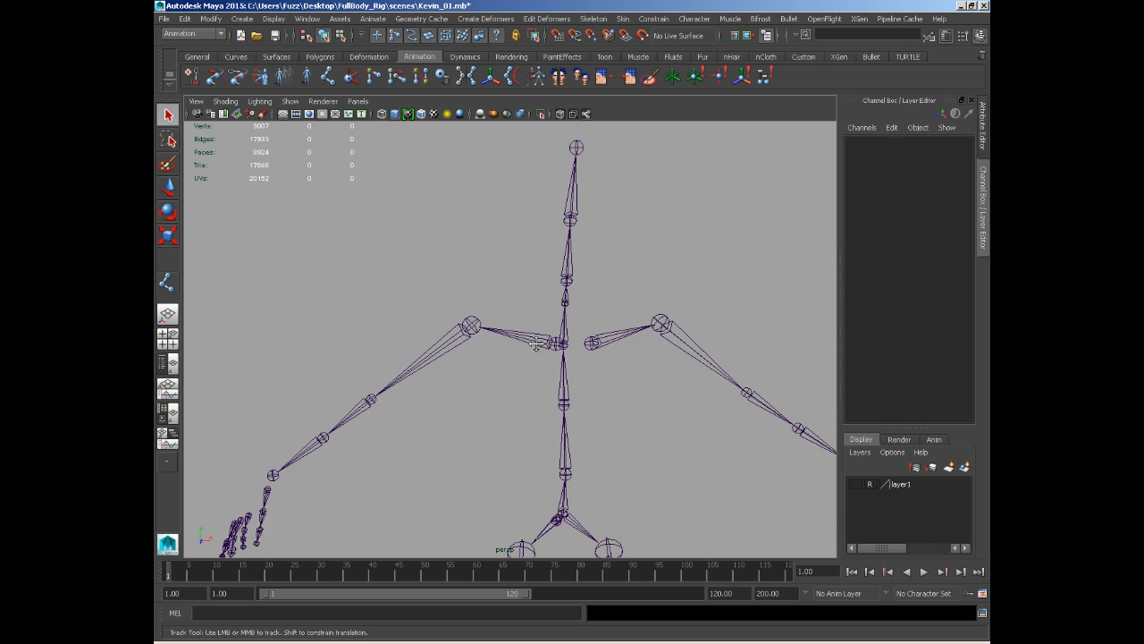
scroll(537, 358, "up", 5)
left_click(536, 308)
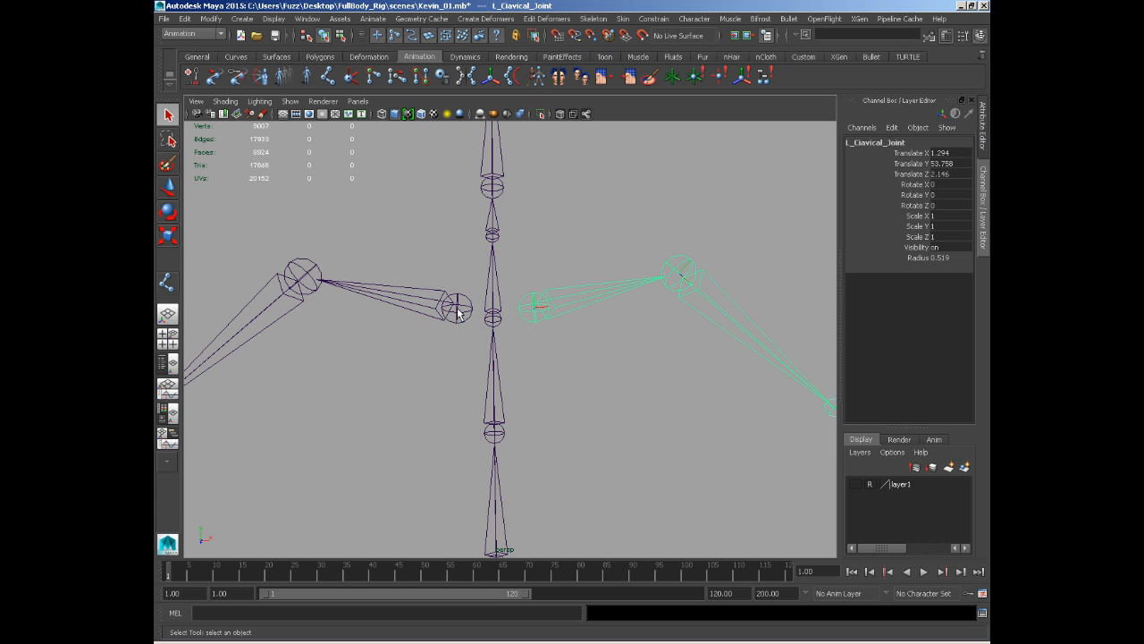
left_click(458, 310)
left_click_drag(457, 310, 473, 362, "alt")
middle_click_drag(473, 363, 462, 385, "alt")
left_click_drag(462, 385, 499, 367, "alt")
right_click_drag(499, 366, 688, 443, "alt")
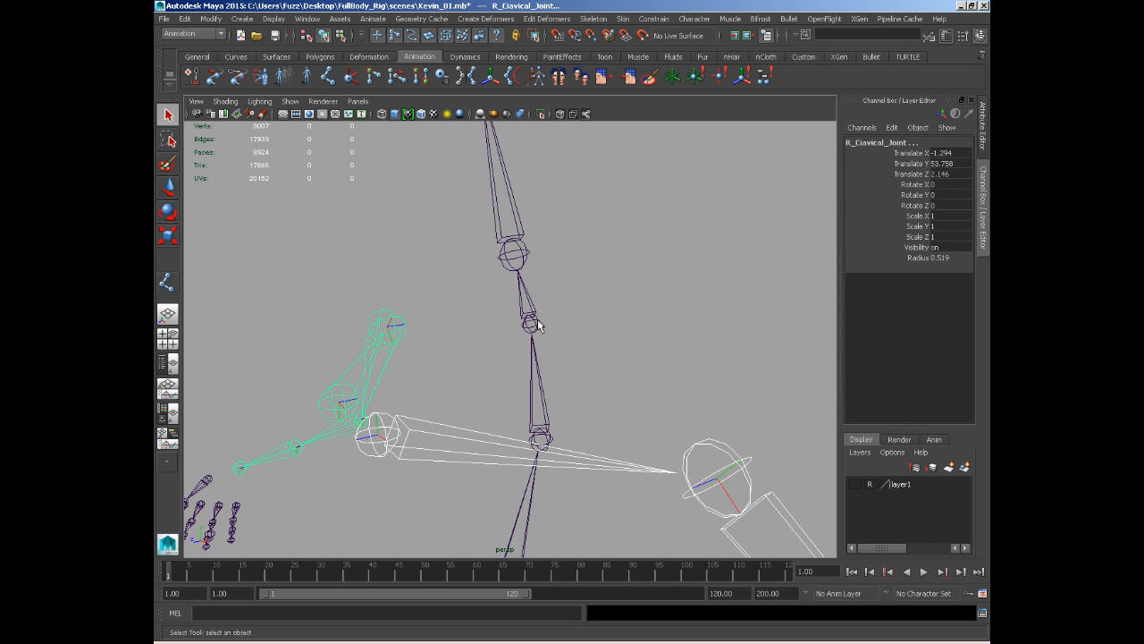
left_click(531, 324)
mouse_move(538, 326)
left_mouse_down("alt")
mouse_move(603, 324)
mouse_move(533, 326)
left_mouse_up("alt")
key("p")
left_click_drag(419, 356, 563, 299, "alt")
left_click(564, 300)
Step: Parent the first joints of the left thumb, index, middle, ring and pinky fingers to the left hand joint
right_click_drag(563, 300, 540, 296, "alt")
left_click_drag(540, 296, 448, 267, "alt")
left_click(448, 267)
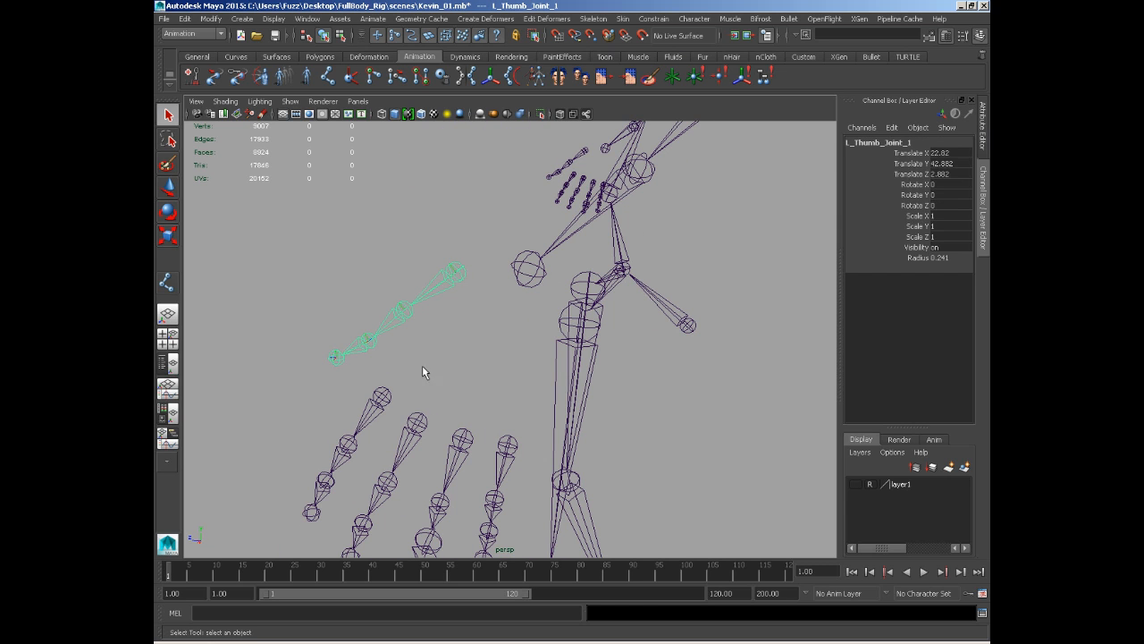
left_click(381, 396)
left_click(419, 420)
left_click(463, 438)
left_click(506, 444)
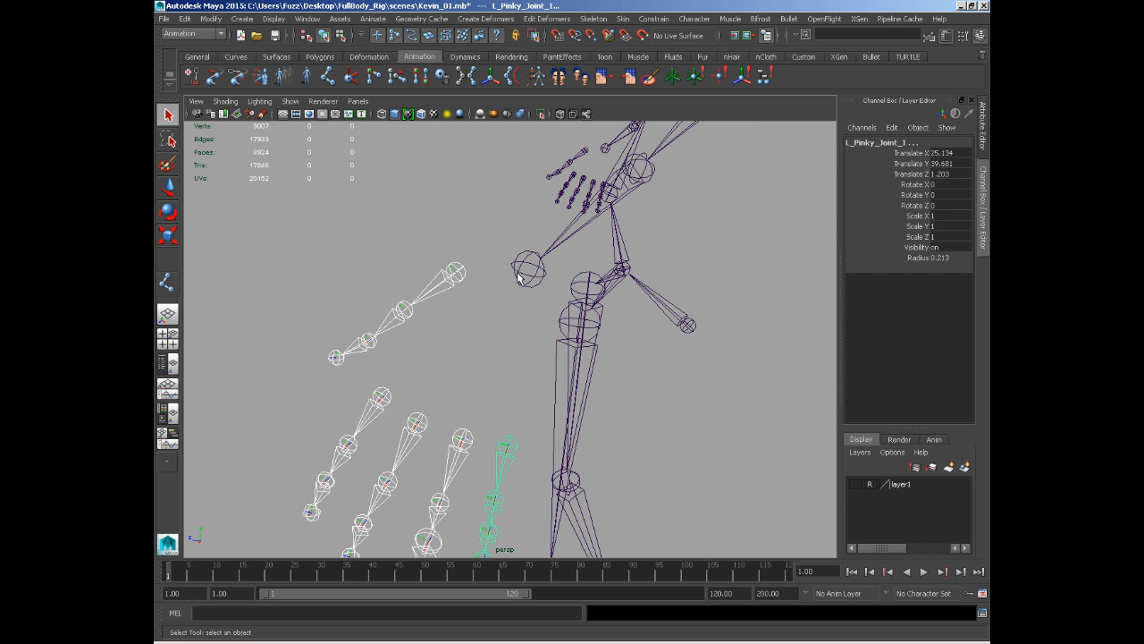
left_click(519, 277)
mouse_move(524, 273)
left_mouse_down("alt")
mouse_move(473, 332)
mouse_move(521, 311)
mouse_move(522, 320)
mouse_move(375, 261)
mouse_move(434, 308)
mouse_move(485, 311)
mouse_move(477, 273)
mouse_move(532, 264)
mouse_move(518, 270)
left_mouse_up("alt")
key("ctrl+z")
Step: Parent the first joints of the right thumb and four fingers to R_Hand_Joint, and clear the selection
right_click_drag(518, 271, 563, 273, "alt")
left_click_drag(564, 273, 327, 268, "alt")
middle_click_drag(328, 268, 403, 286, "alt")
left_click(468, 294)
left_click(463, 403, "shift")
left_click(429, 411, "shift")
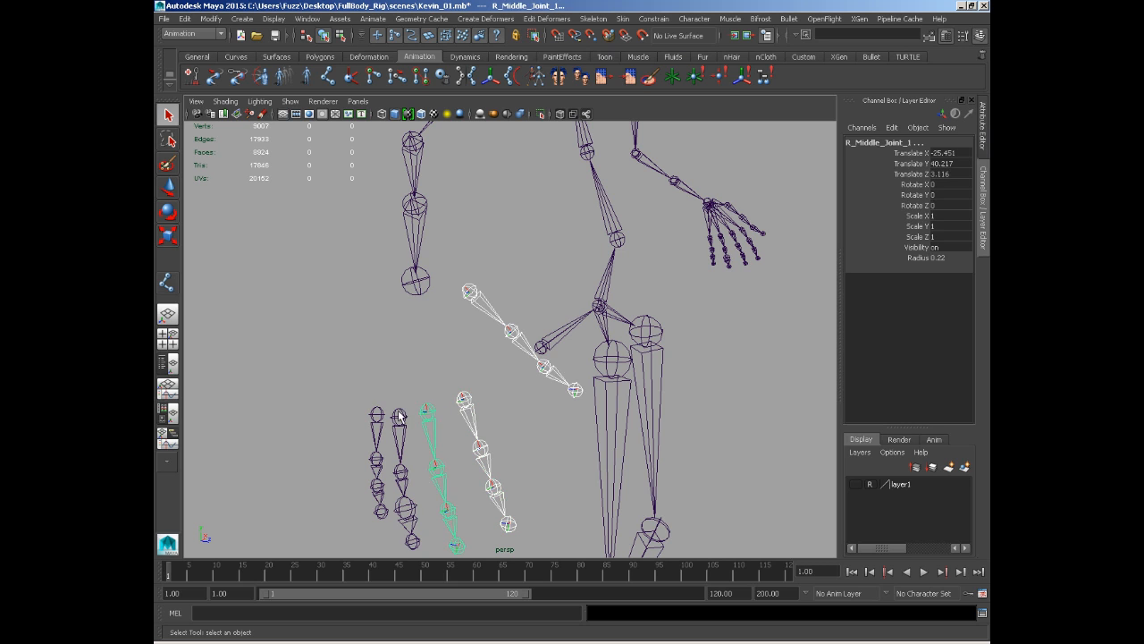
left_click(400, 415, "shift")
left_click(377, 415, "shift")
left_click(414, 286, "shift")
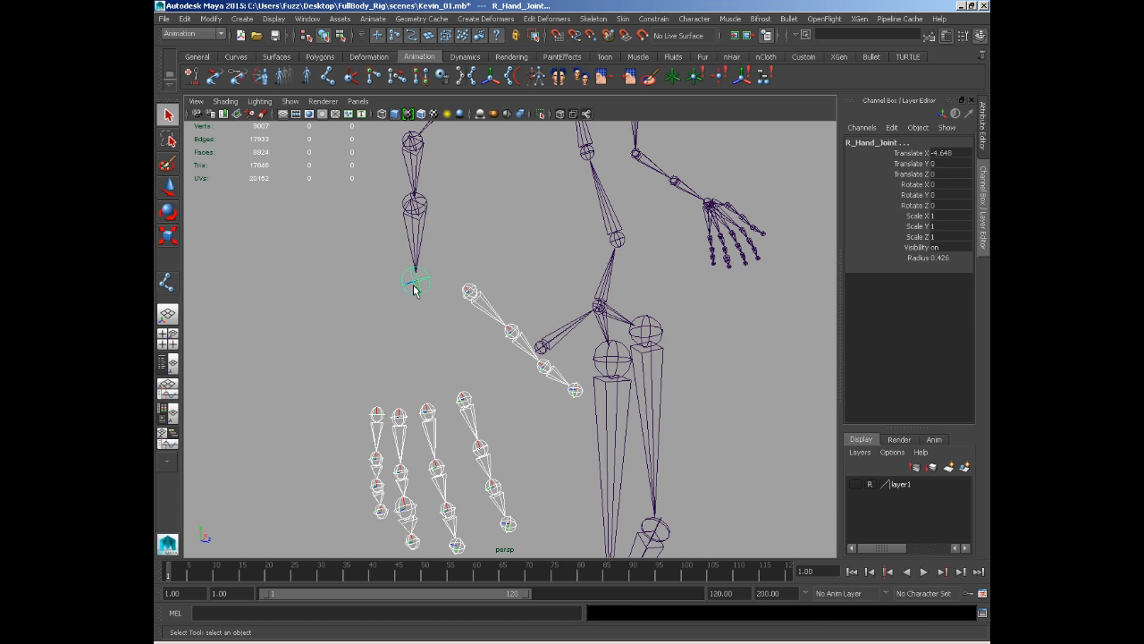
key("p")
left_click_drag(352, 326, 435, 275, "alt")
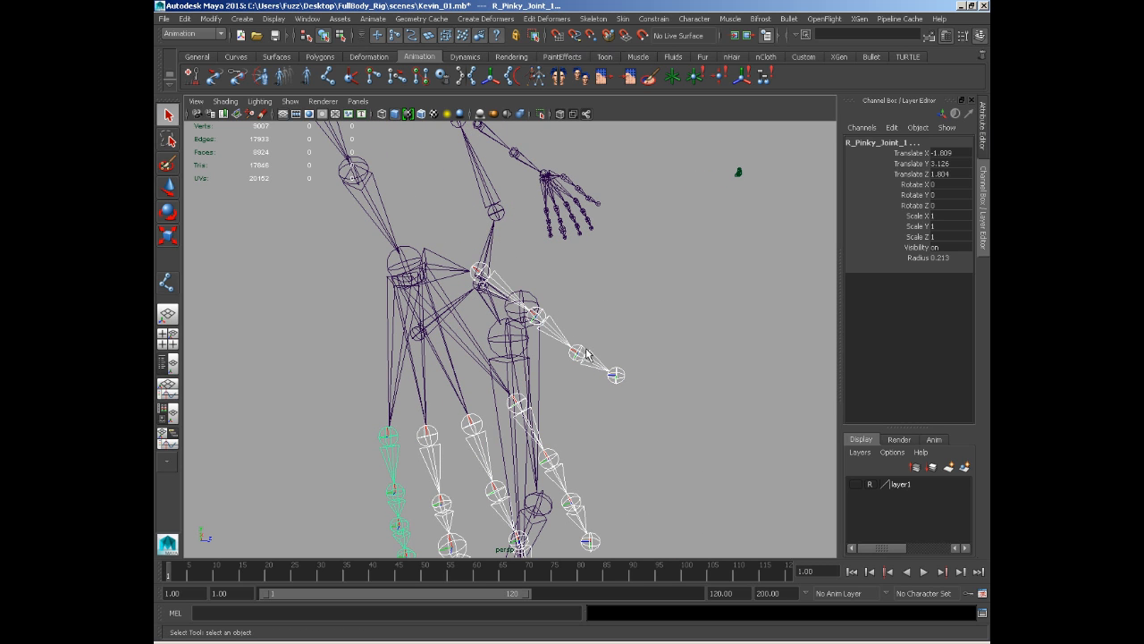
right_click_drag(681, 399, 551, 291, "alt")
left_click_drag(551, 292, 357, 280, "alt")
middle_click_drag(390, 279, 424, 320, "alt")
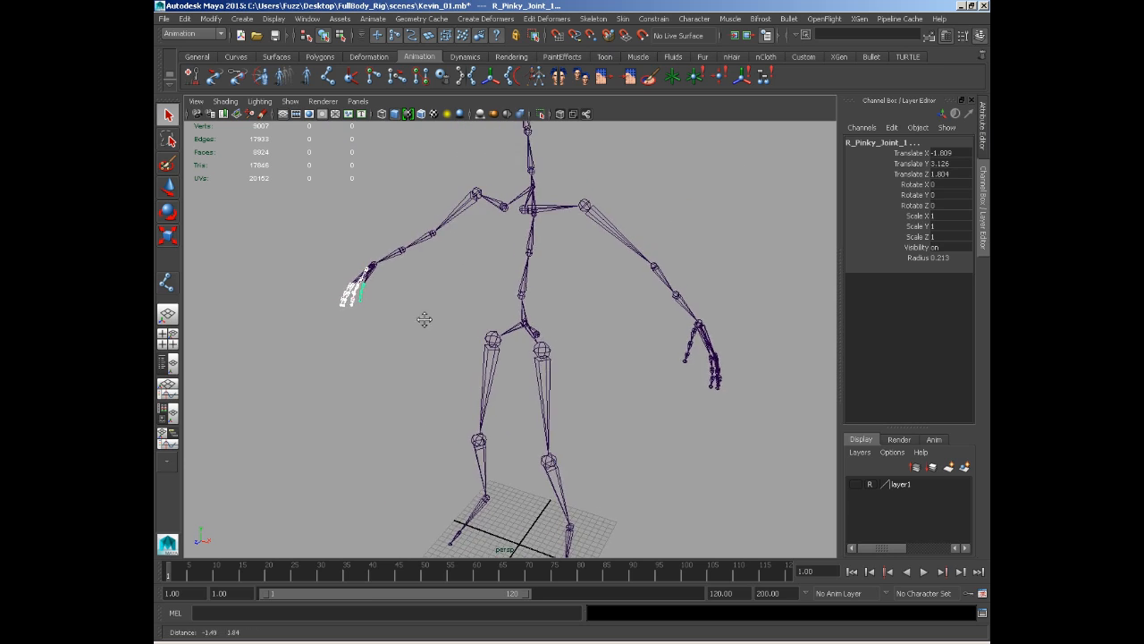
left_click_drag(424, 319, 427, 373, "alt")
left_click(379, 349)
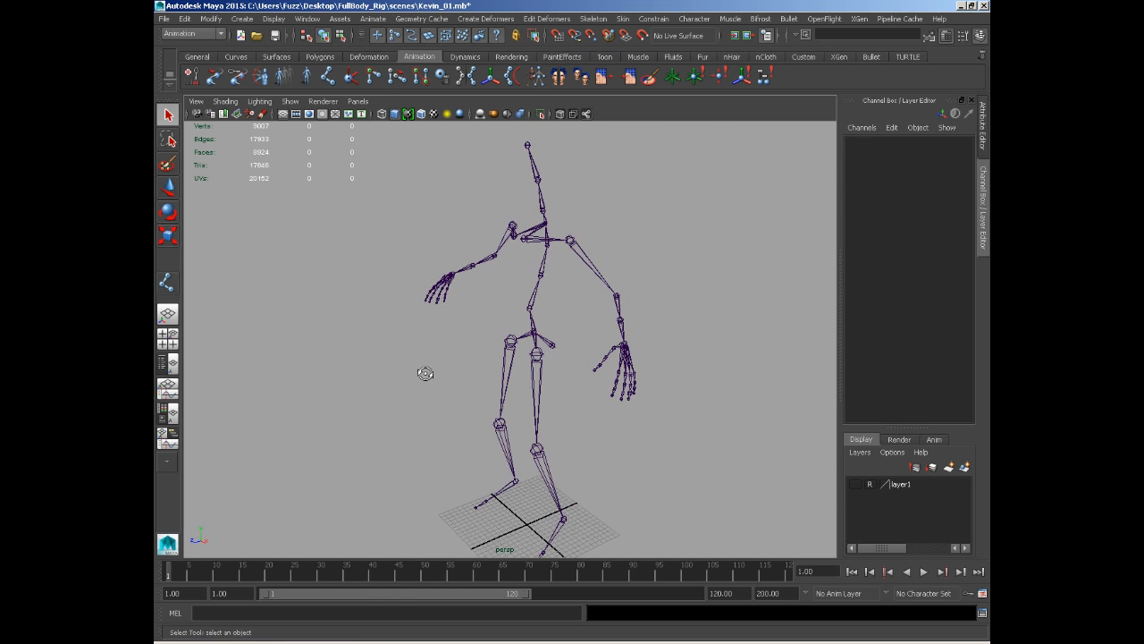
Step: Tear off the Outliner into its own window and expand the entire hierarchy under ROOT
left_click(167, 365)
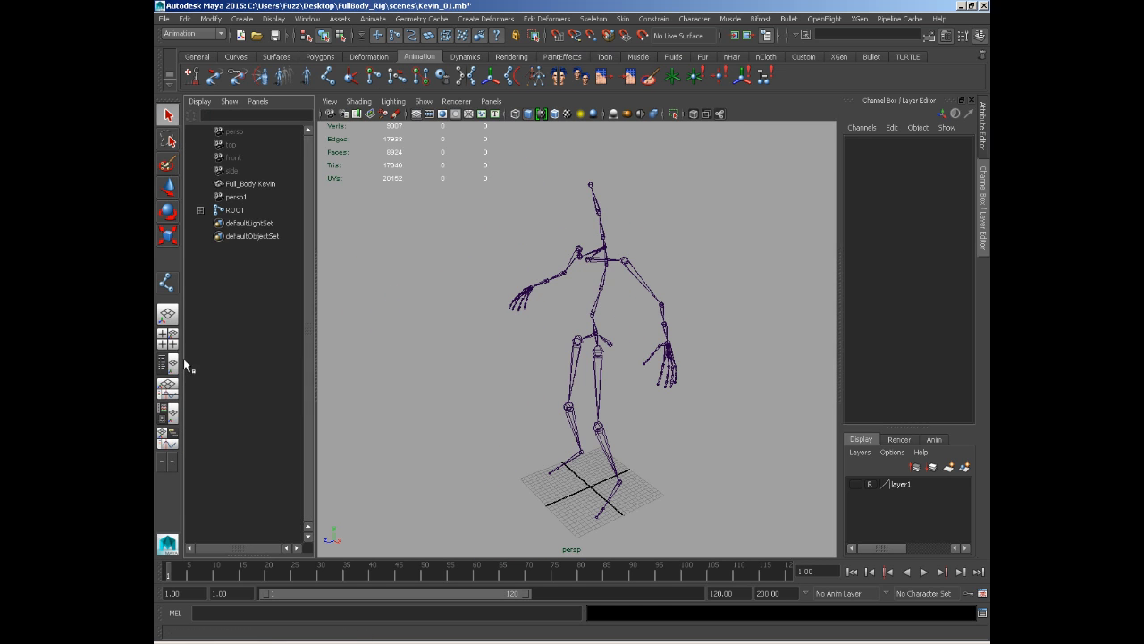
left_click(201, 210, "shift")
left_click(264, 107)
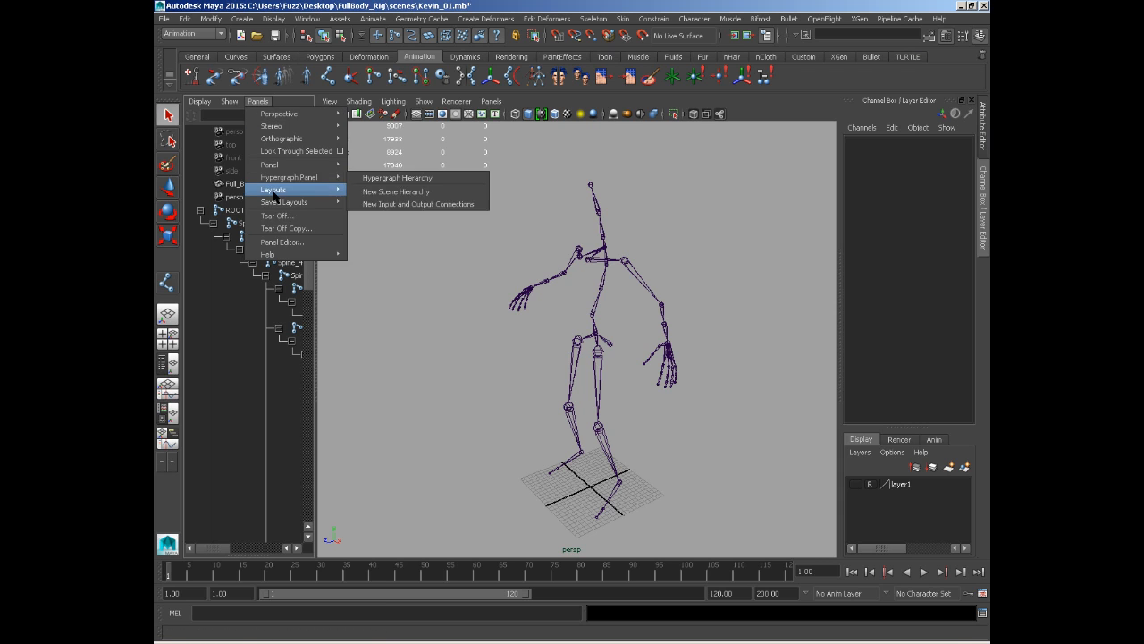
left_click(266, 232)
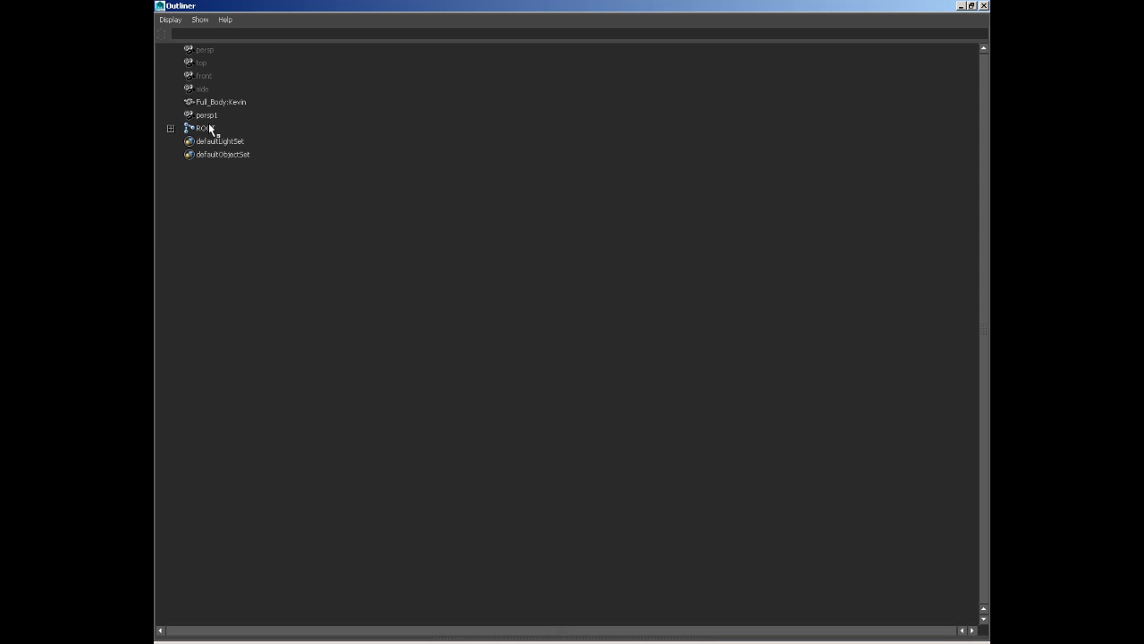
left_click(206, 128)
left_click(171, 129, "shift")
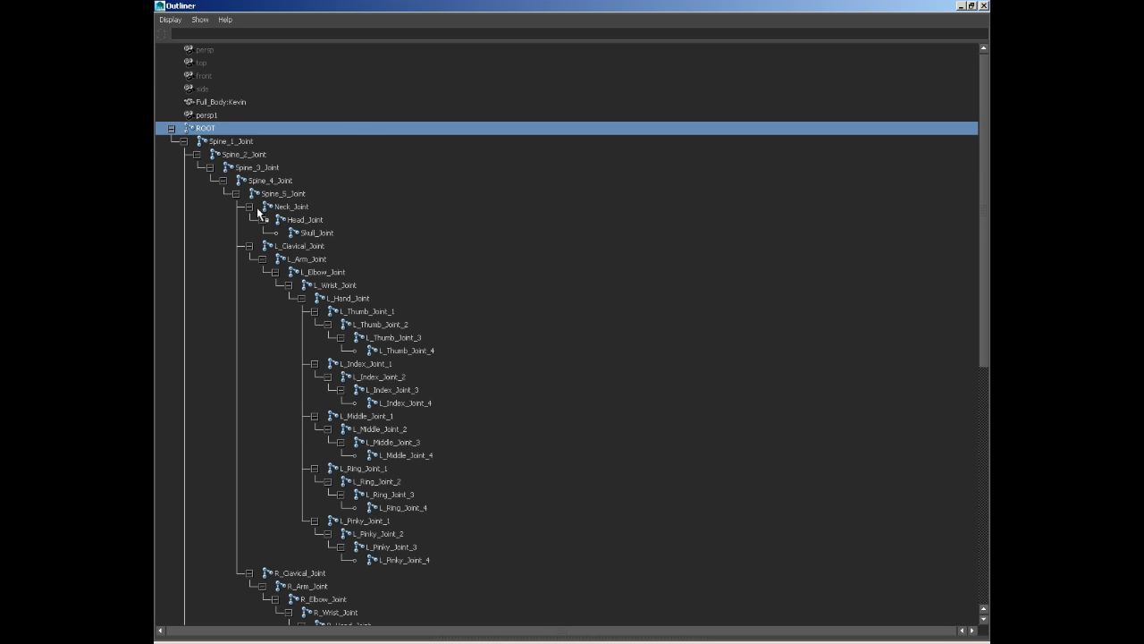
Step: Review the parented joint chains under ROOT, collapse the hierarchy and close the Outliner window
scroll(257, 215, "down", 10)
scroll(257, 209, "up", 10)
left_click(171, 129)
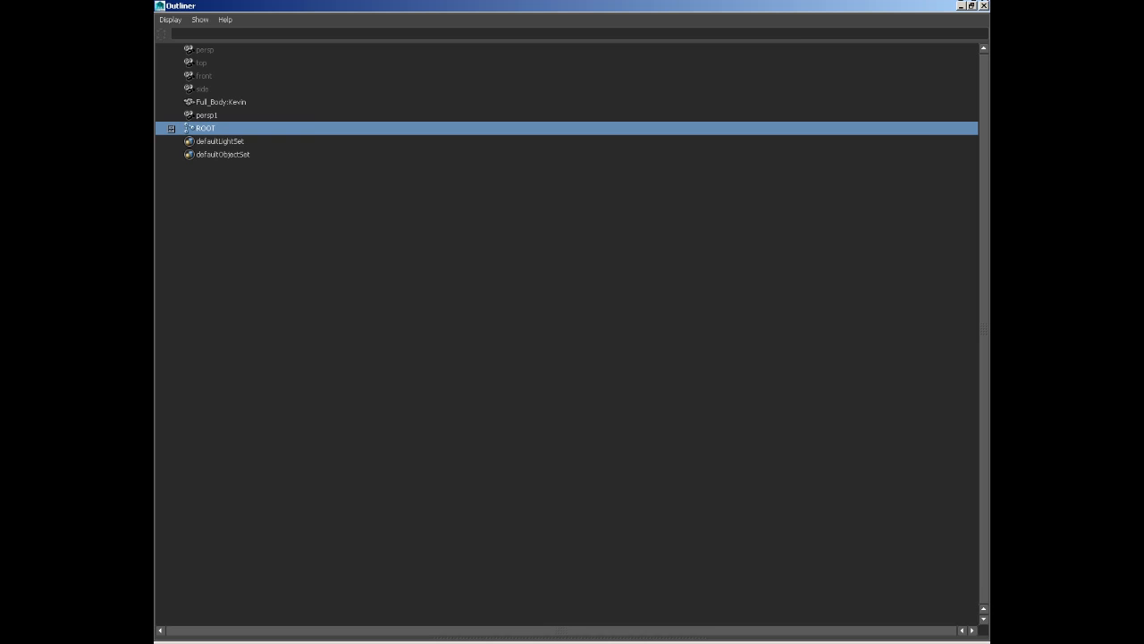
left_click(983, 5)
Step: Check the connected skeleton from several angles and save the scene as a new incremental version
left_click(669, 251)
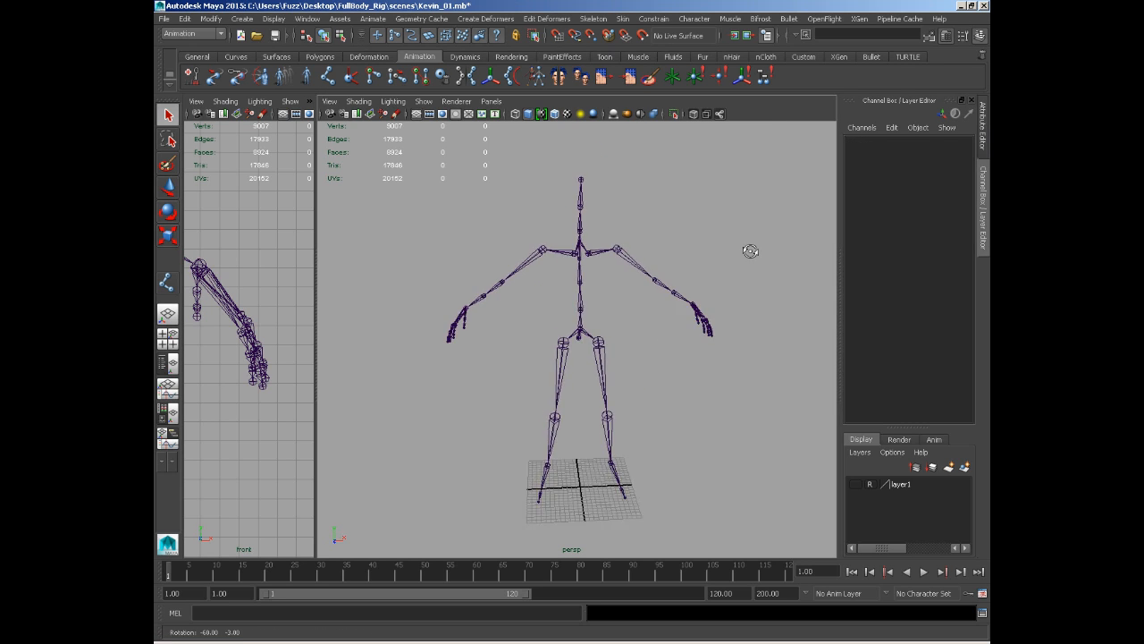
right_click_drag(633, 255, 642, 273, "alt")
middle_click_drag(643, 272, 639, 260, "alt")
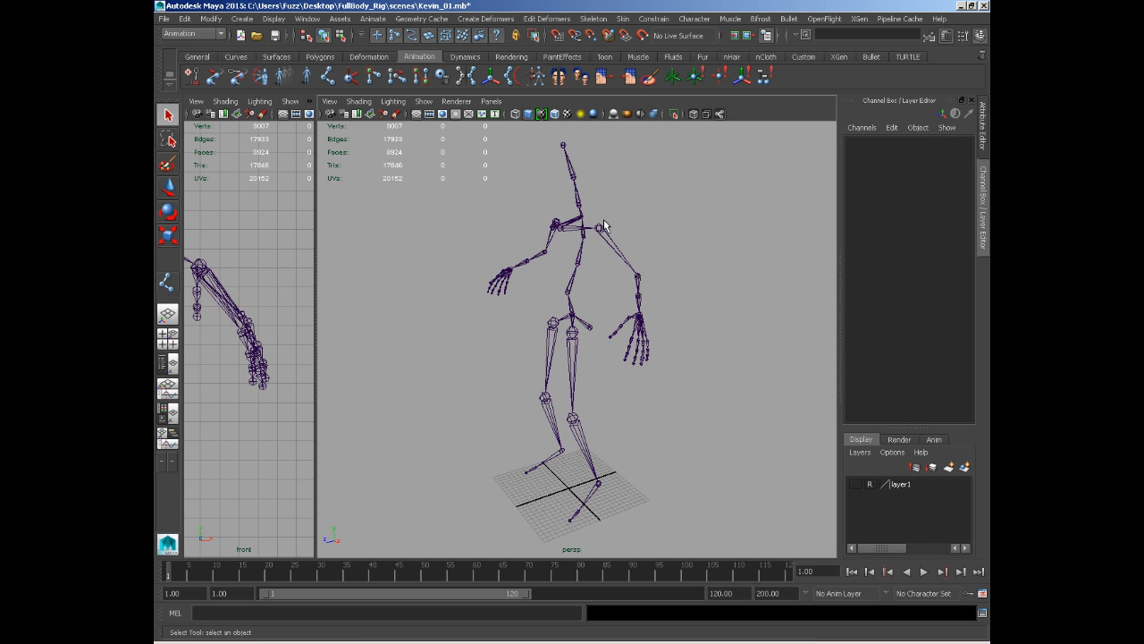
left_click_drag(604, 225, 608, 314, "alt")
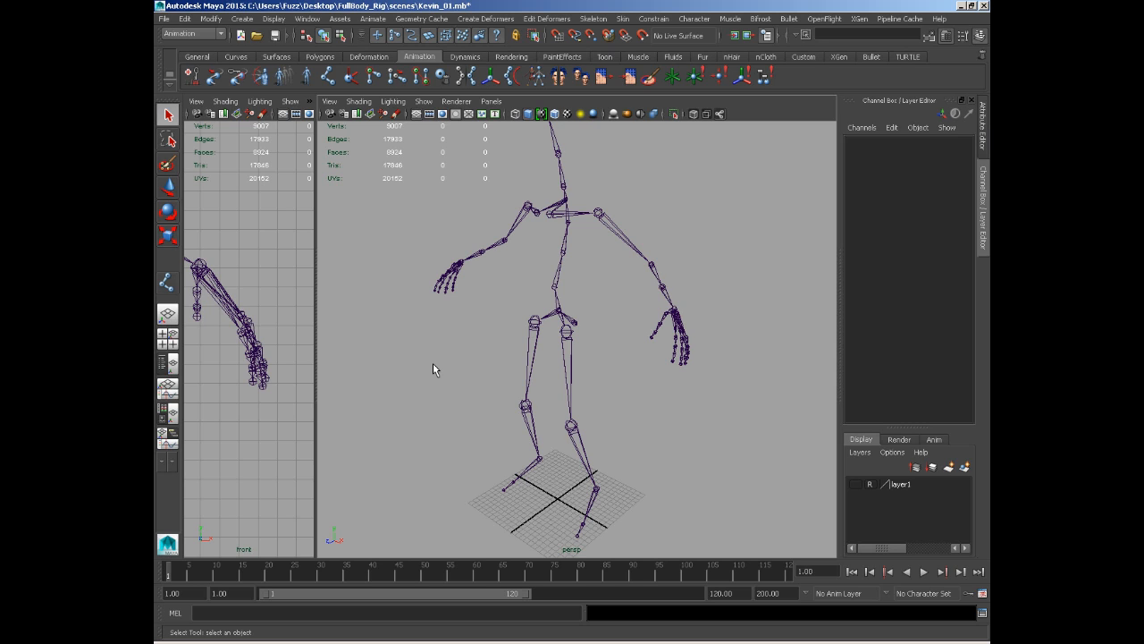
key("ctrl+alt+s")
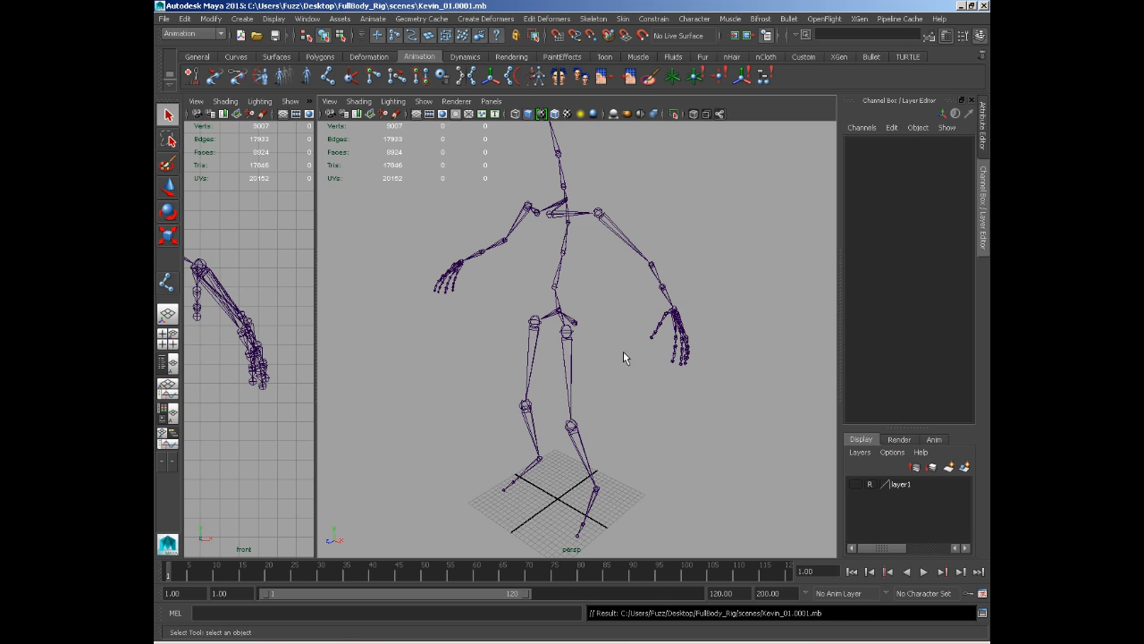
left_click_drag(698, 298, 667, 303, "alt")
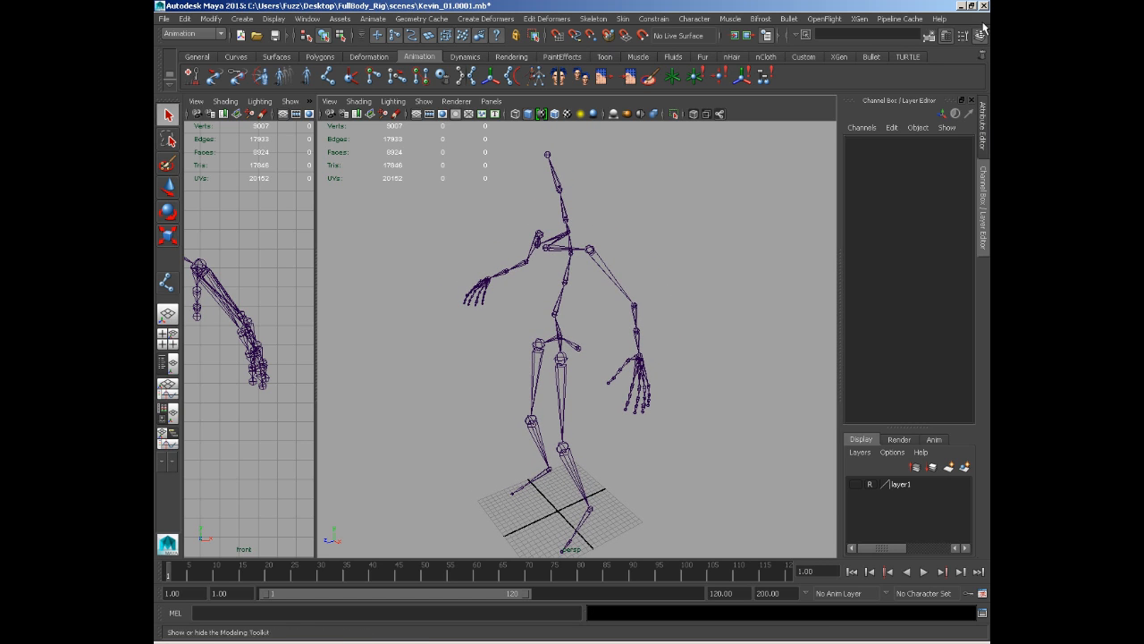